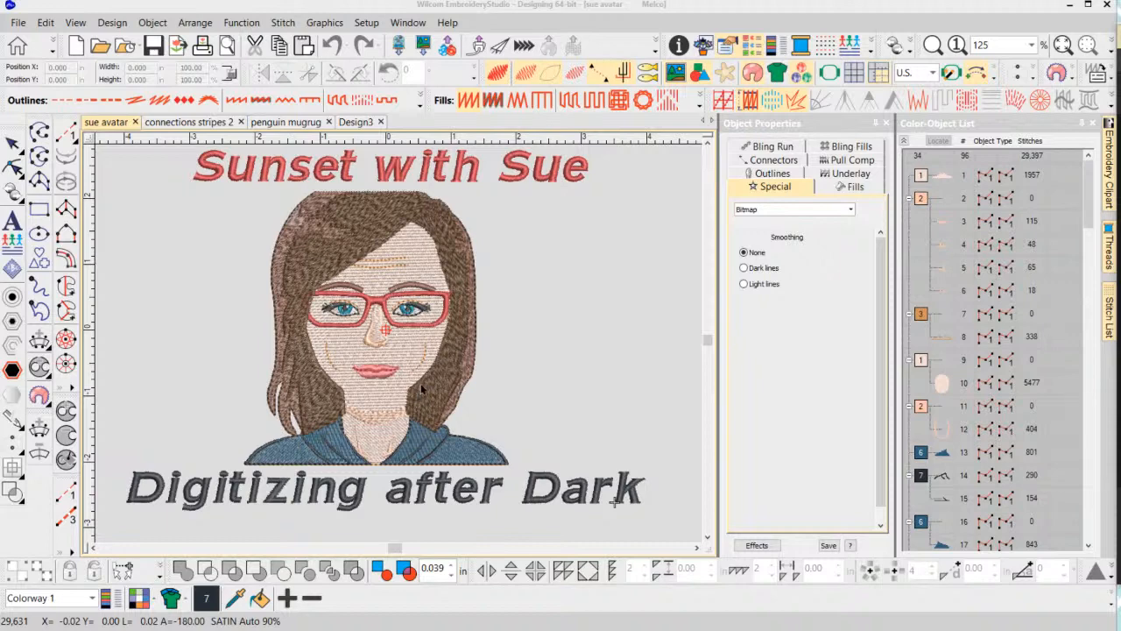
Switch to the connections stripes 2 design and preview its stitching in TrueView, returning to the plain stitch view.
{"action": "left_click", "coordinate": [178, 124]}
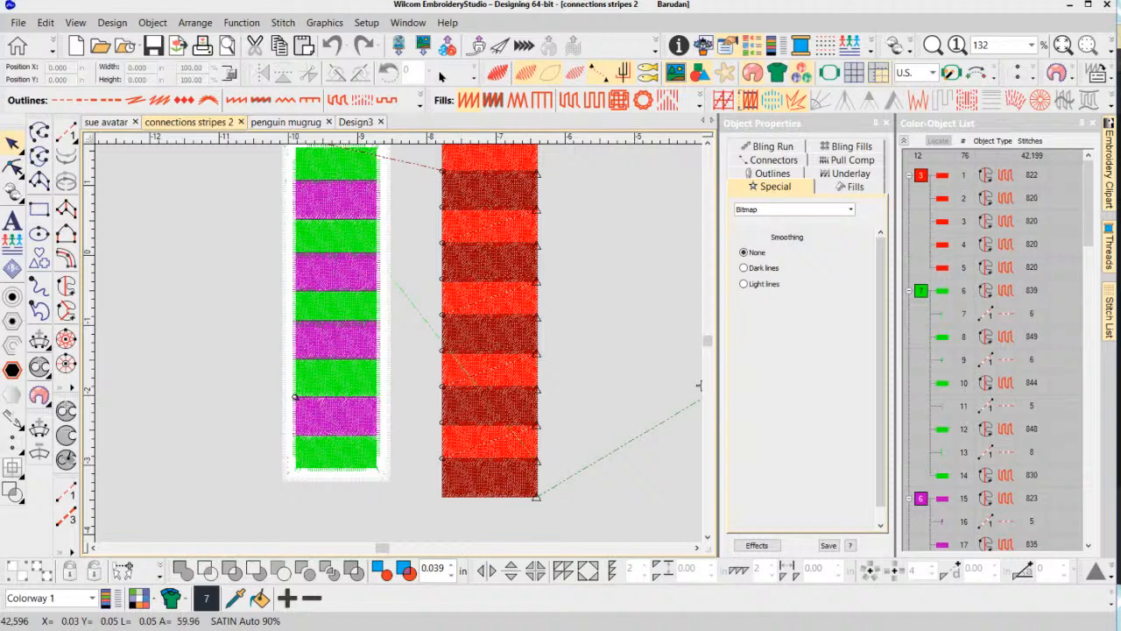
{"action": "left_click", "coordinate": [498, 72]}
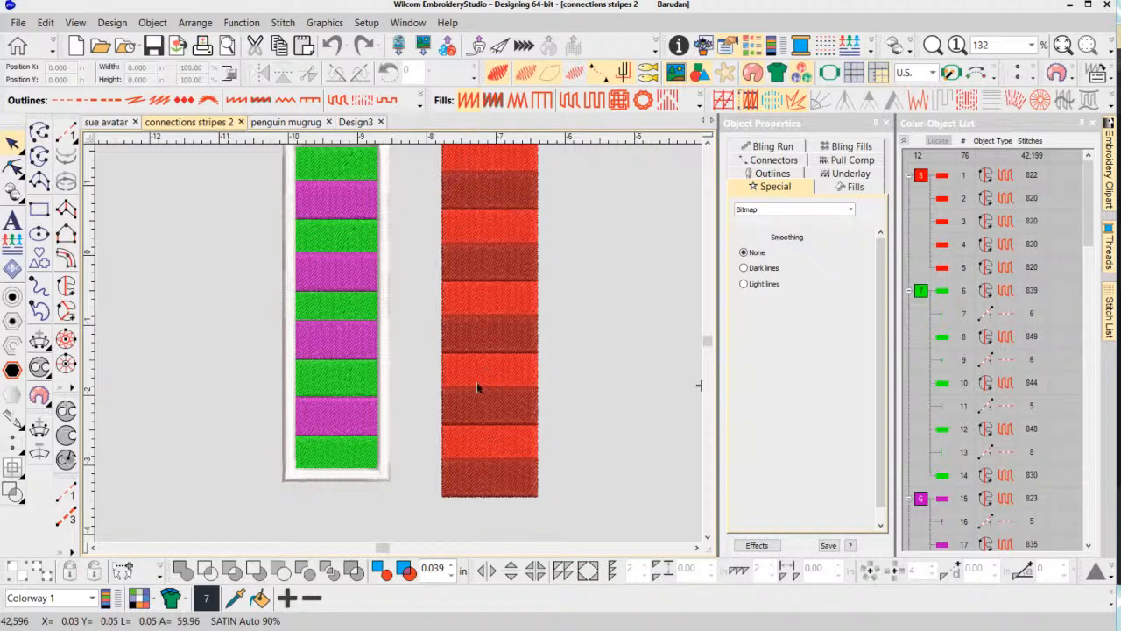
{"action": "left_click", "coordinate": [495, 72]}
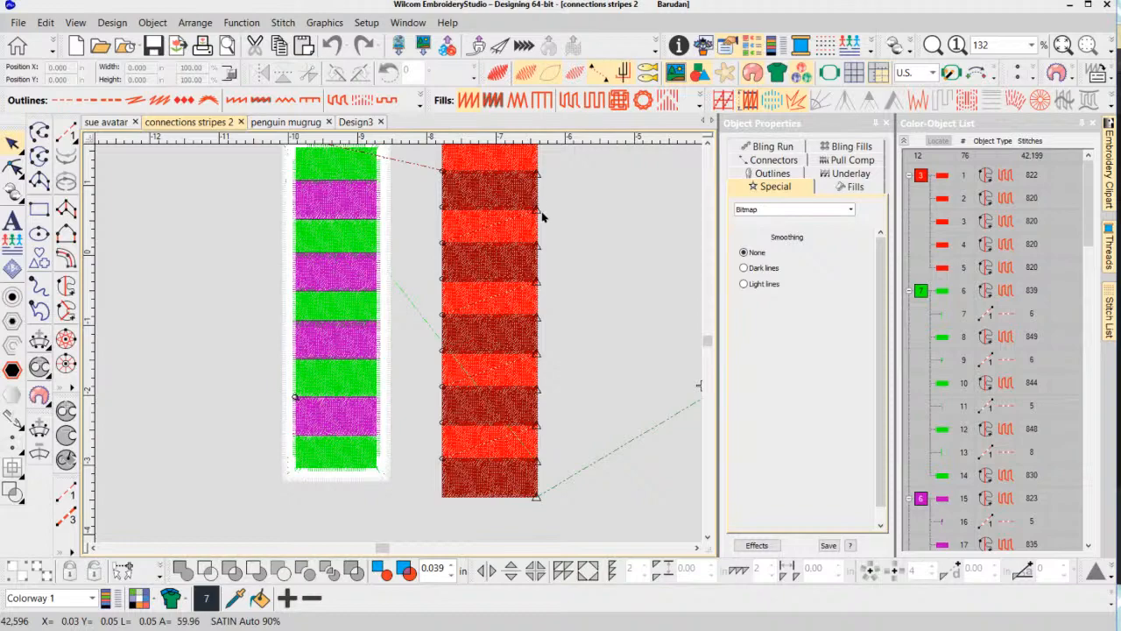
Examine the connectors and the start and end points of the red striped column and the neighbouring green and purple column.
{"action": "scroll", "coordinate": [551, 218], "scroll_direction": "up", "scroll_amount": 1}
{"action": "scroll", "coordinate": [399, 348], "scroll_direction": "up", "scroll_amount": 5}
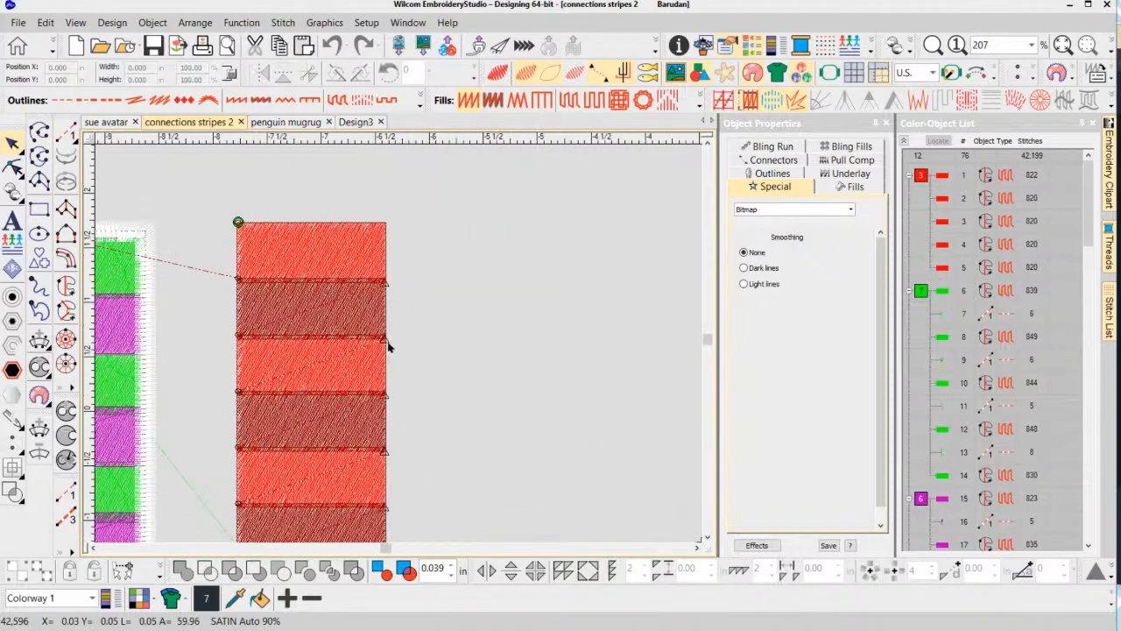
{"action": "scroll", "coordinate": [399, 342], "scroll_direction": "down", "scroll_amount": 3}
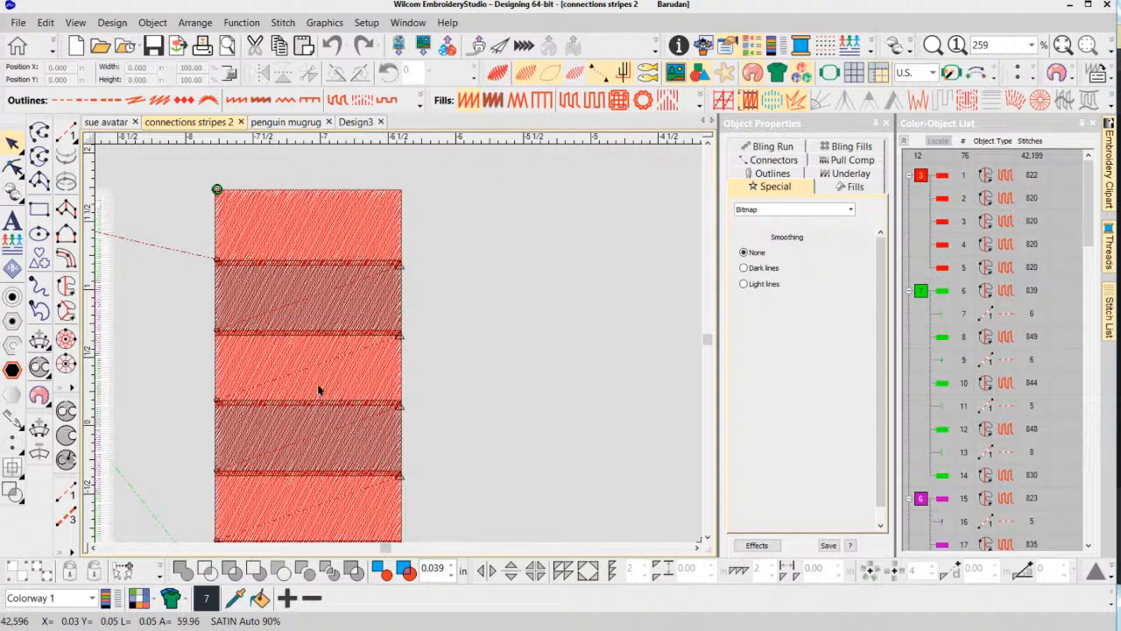
{"action": "scroll", "coordinate": [281, 395], "scroll_direction": "down", "scroll_amount": 1}
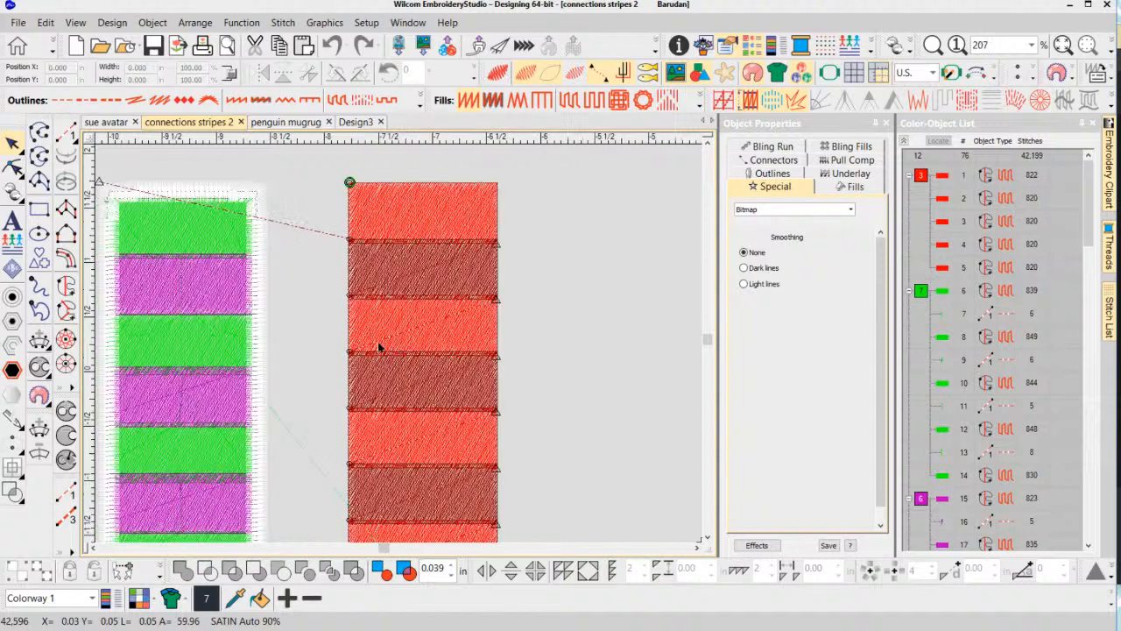
{"action": "scroll", "coordinate": [368, 348], "scroll_direction": "down", "scroll_amount": 1}
{"action": "scroll", "coordinate": [259, 433], "scroll_direction": "down", "scroll_amount": 1}
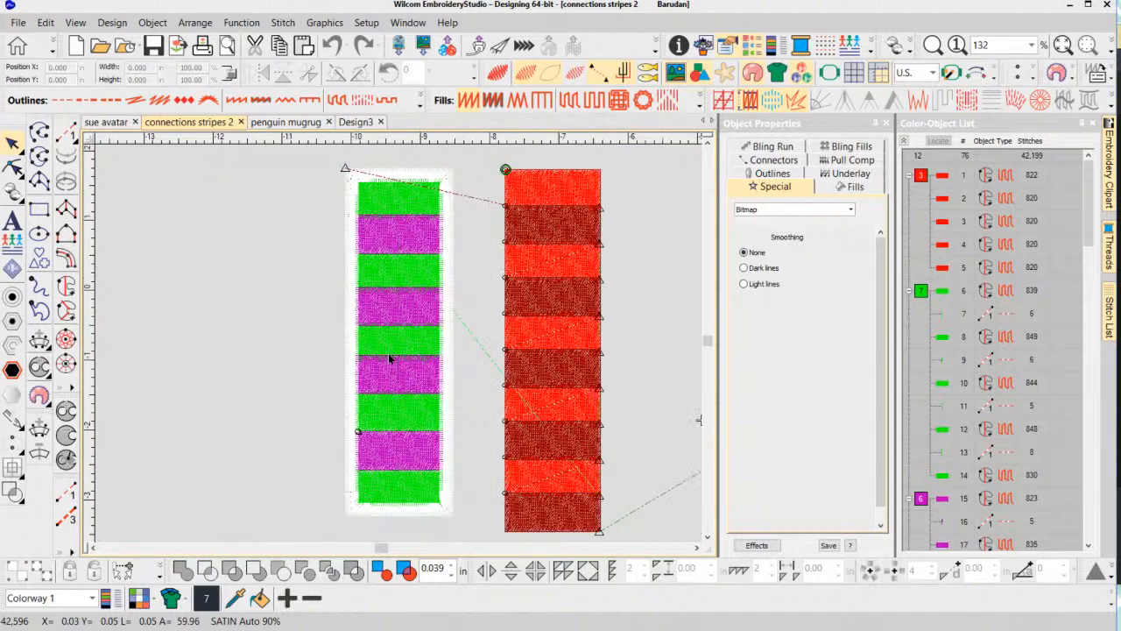
{"action": "scroll", "coordinate": [381, 371], "scroll_direction": "up", "scroll_amount": 1}
{"action": "scroll", "coordinate": [400, 344], "scroll_direction": "down", "scroll_amount": 1}
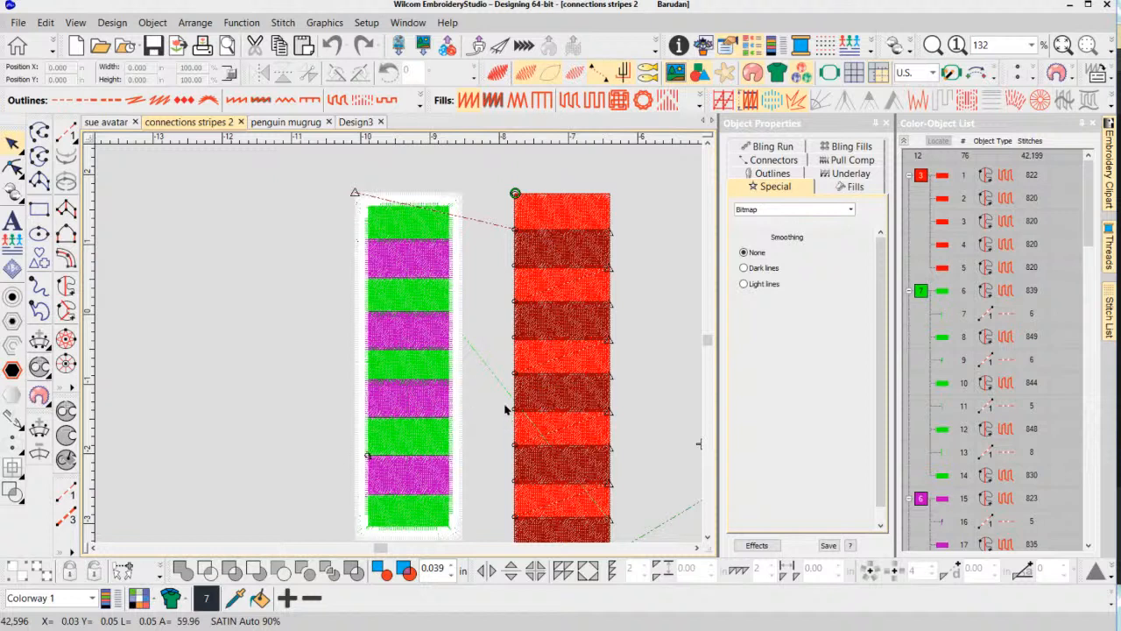
Inspect the connectors of the top bright red stripe and the dark red stripe below it by selecting each in turn.
{"action": "left_click", "coordinate": [538, 202]}
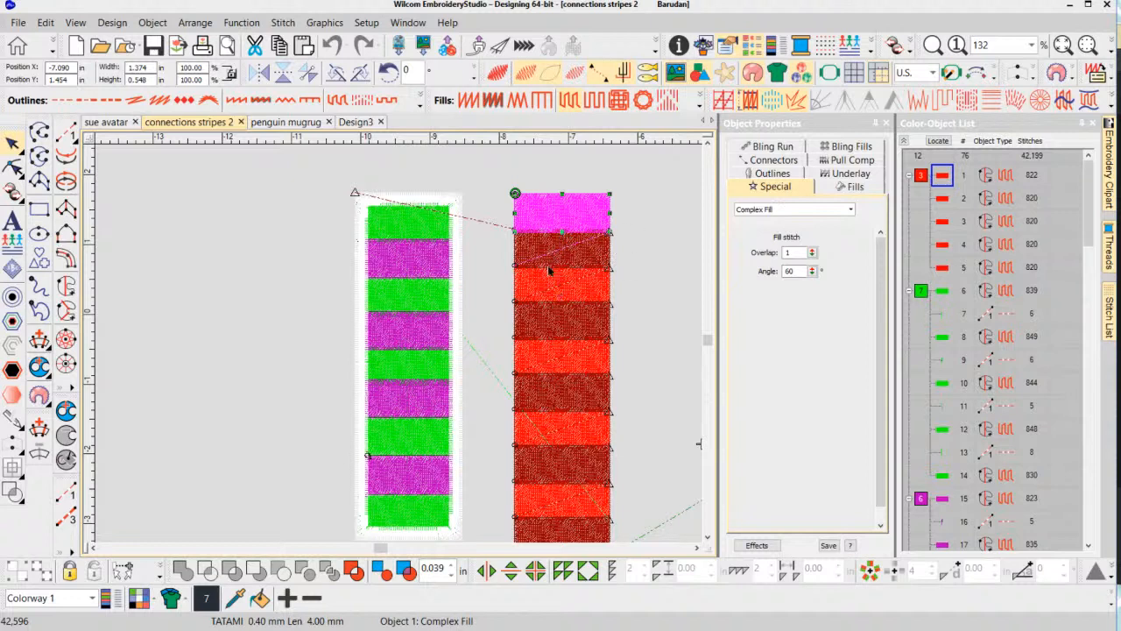
{"action": "left_click", "coordinate": [632, 256]}
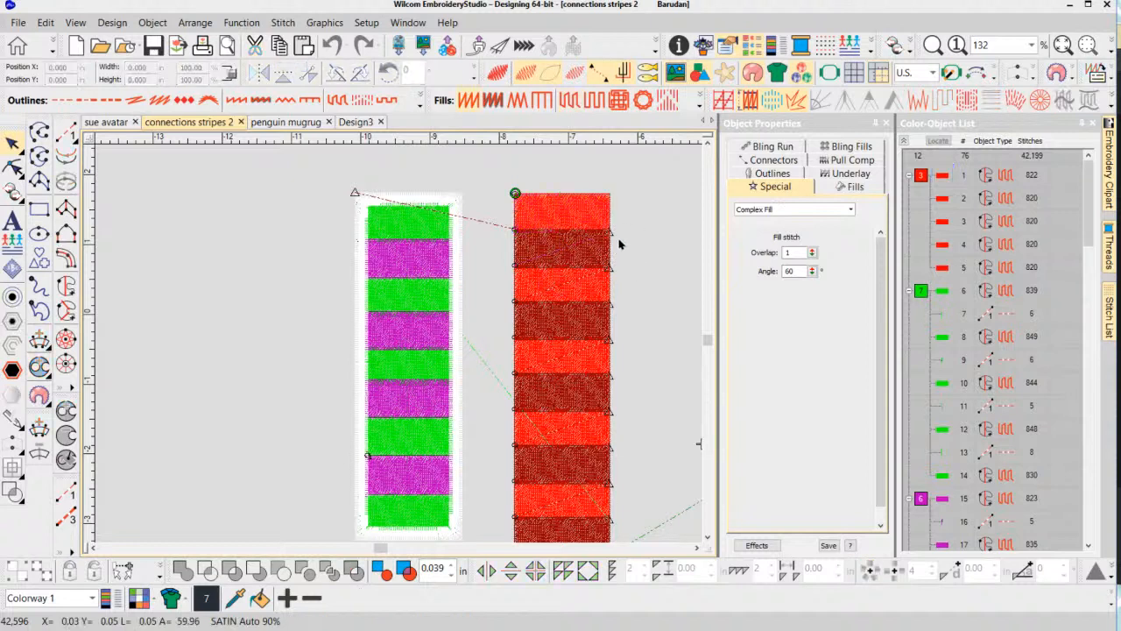
{"action": "left_click", "coordinate": [569, 206]}
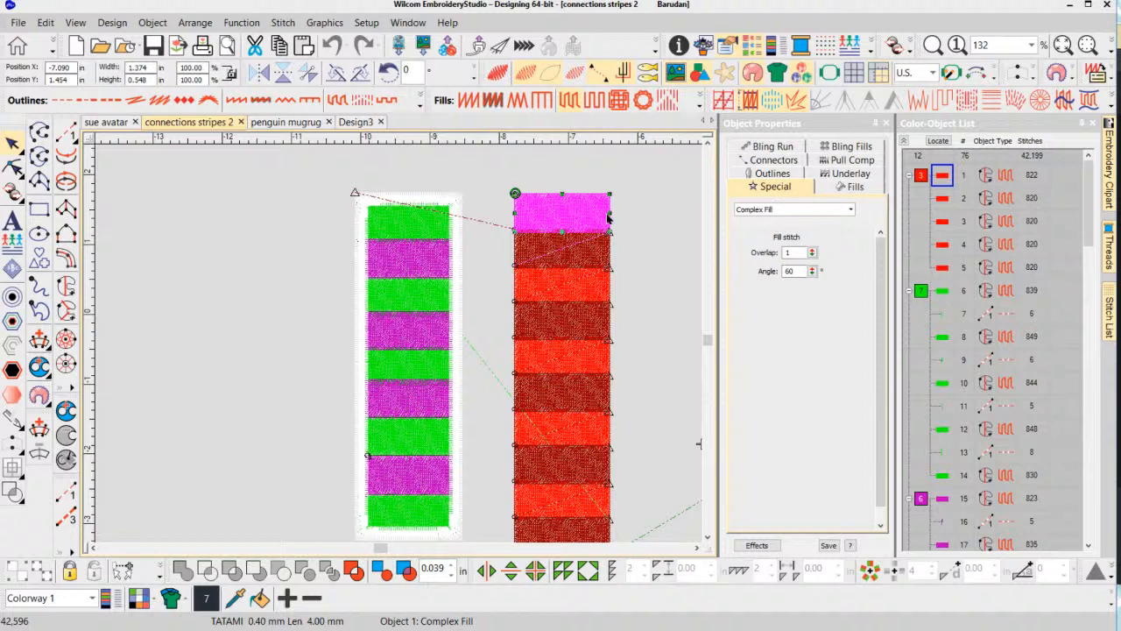
{"action": "left_click", "coordinate": [653, 299]}
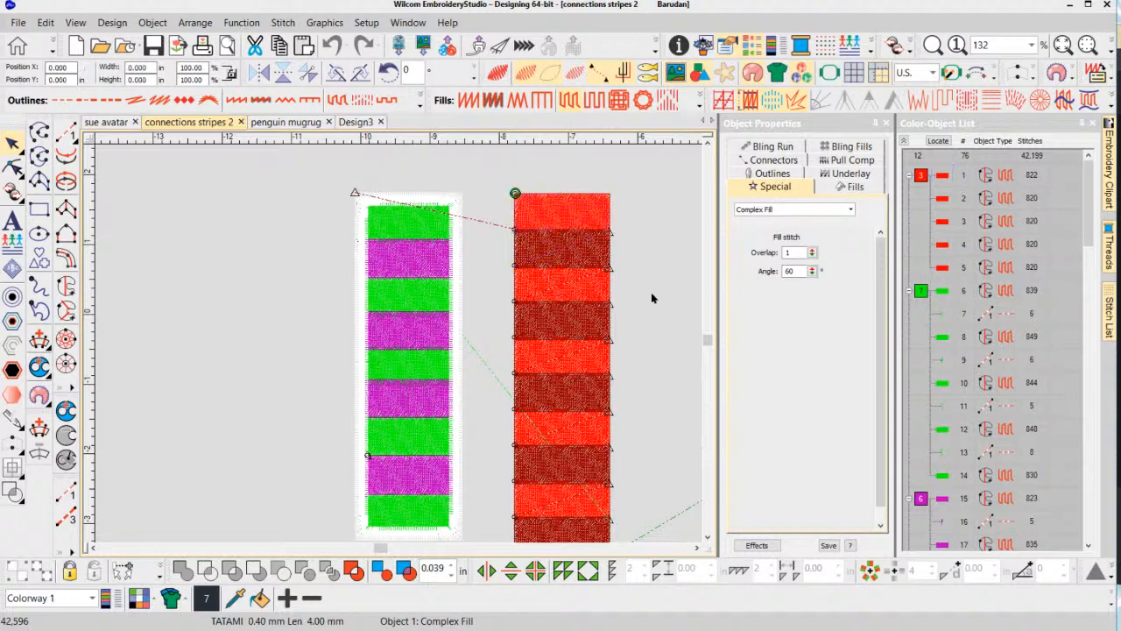
{"action": "left_click", "coordinate": [559, 251]}
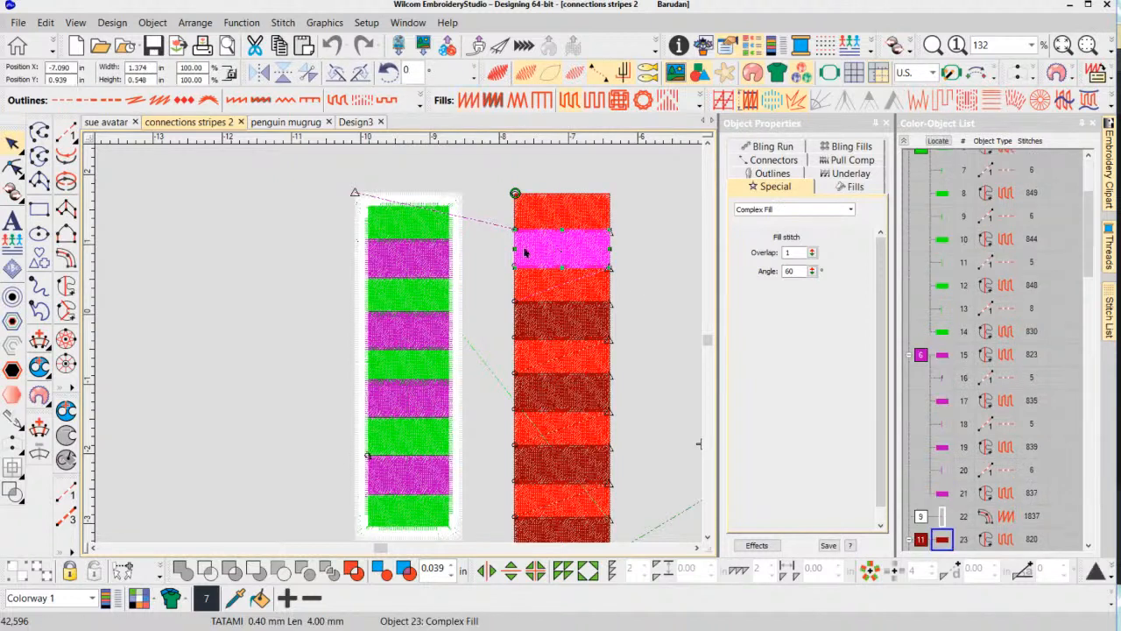
{"action": "left_click", "coordinate": [634, 315]}
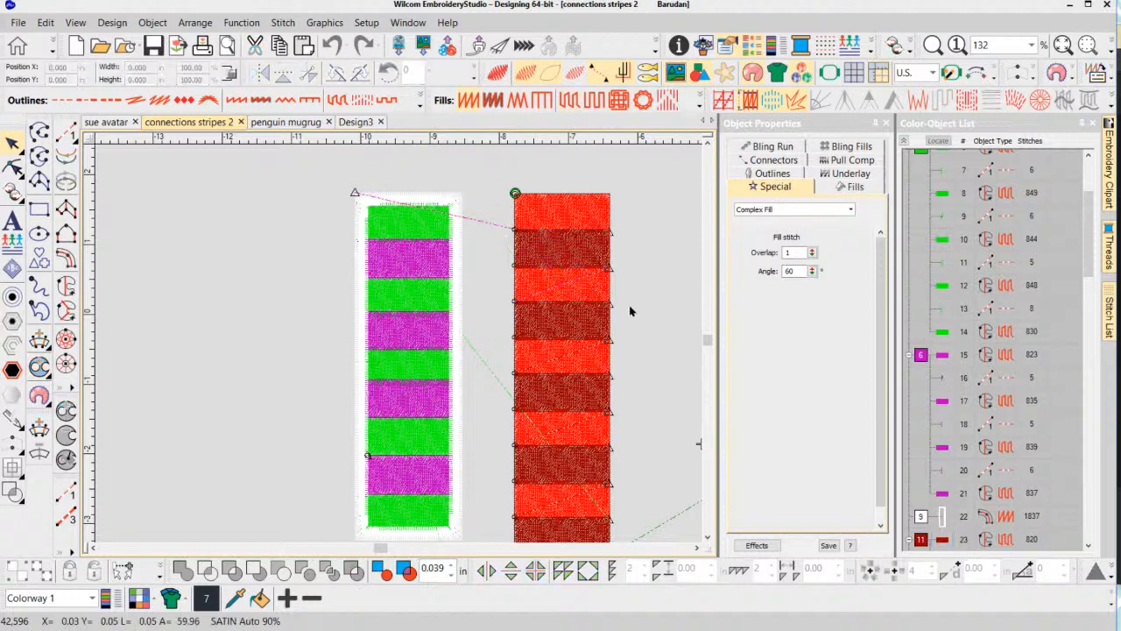
{"action": "left_click", "coordinate": [575, 250]}
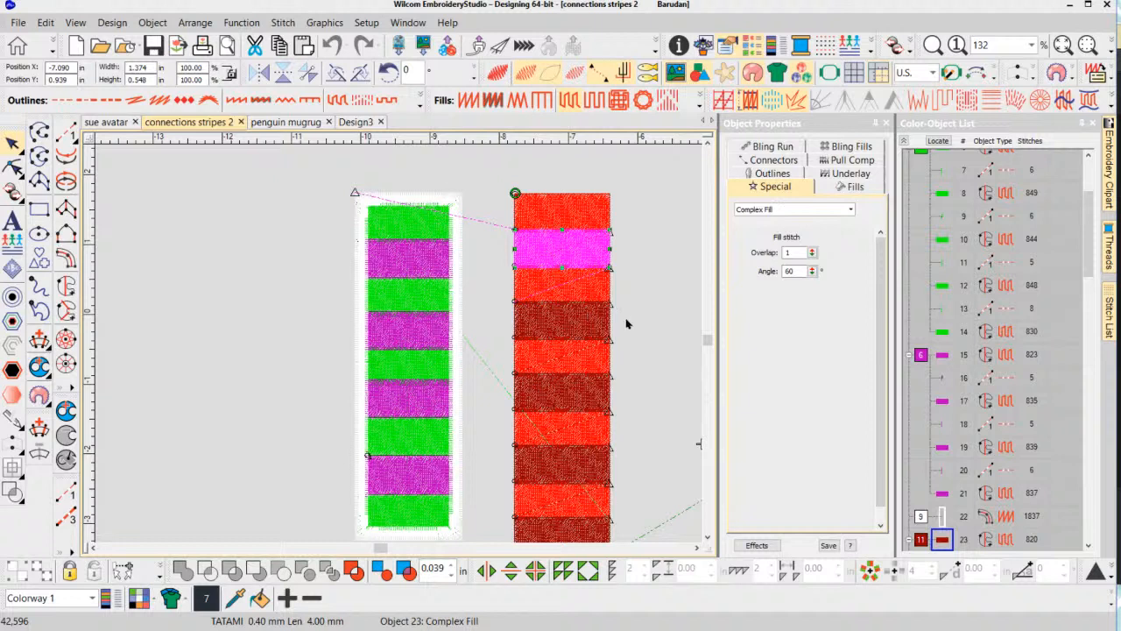
Examine the separated green stripes and pink stripes and the connections joining them.
{"action": "left_click", "coordinate": [699, 549]}
{"action": "left_click", "coordinate": [698, 548]}
{"action": "left_click", "coordinate": [698, 548]}
{"action": "left_click", "coordinate": [698, 549]}
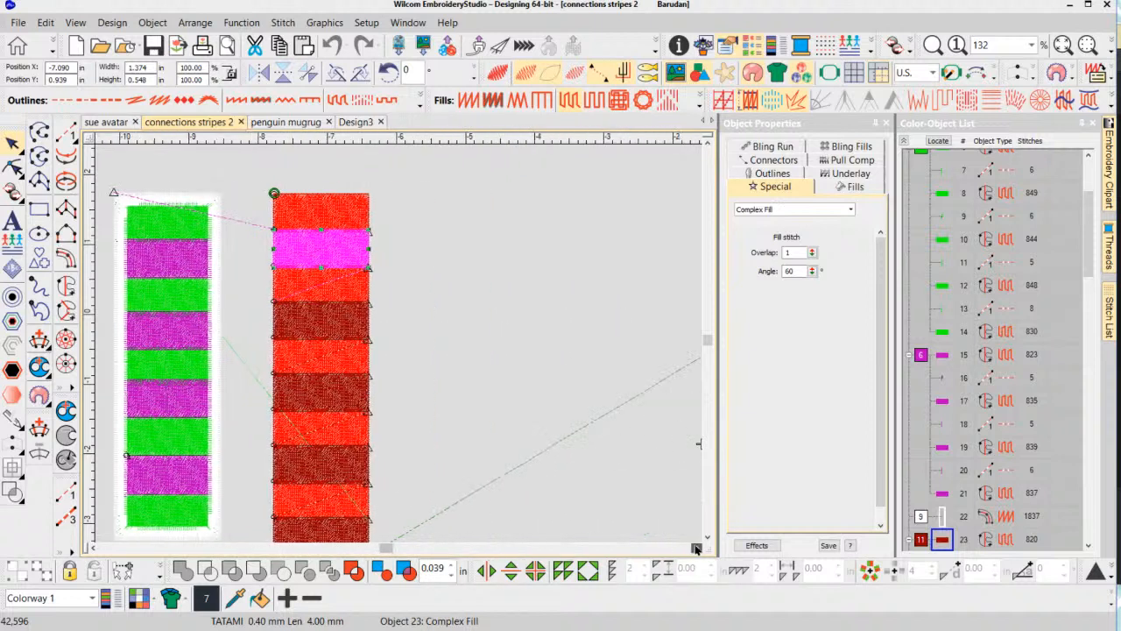
{"action": "left_click", "coordinate": [698, 548]}
{"action": "scroll", "coordinate": [400, 350], "scroll_direction": "down", "scroll_amount": 1}
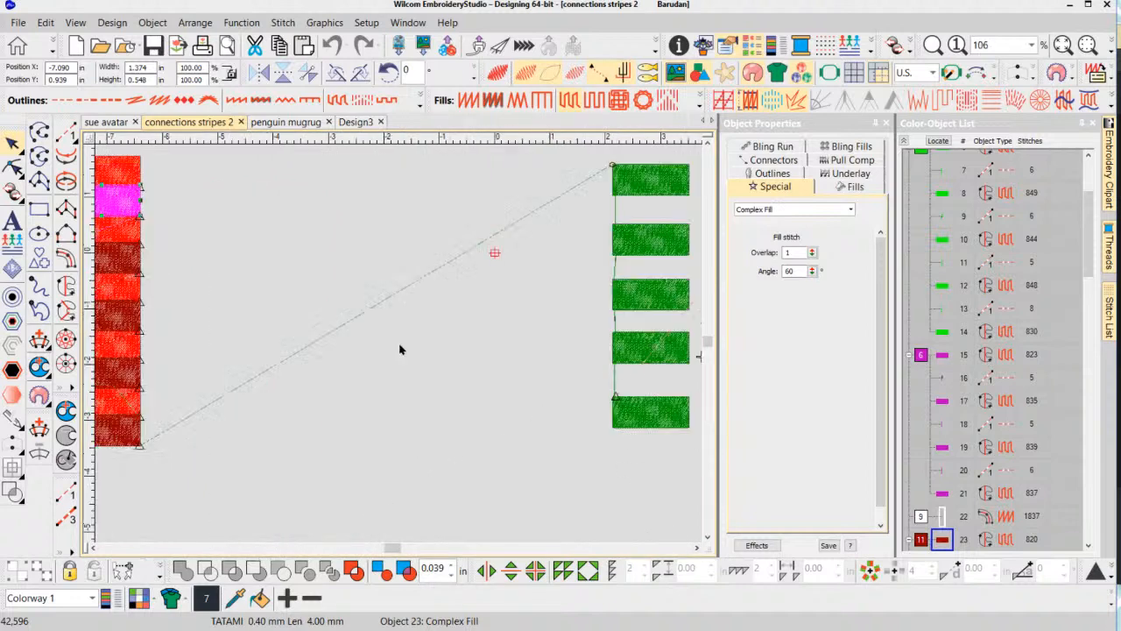
{"action": "left_click", "coordinate": [698, 548]}
{"action": "left_click", "coordinate": [698, 548]}
{"action": "left_click", "coordinate": [698, 548]}
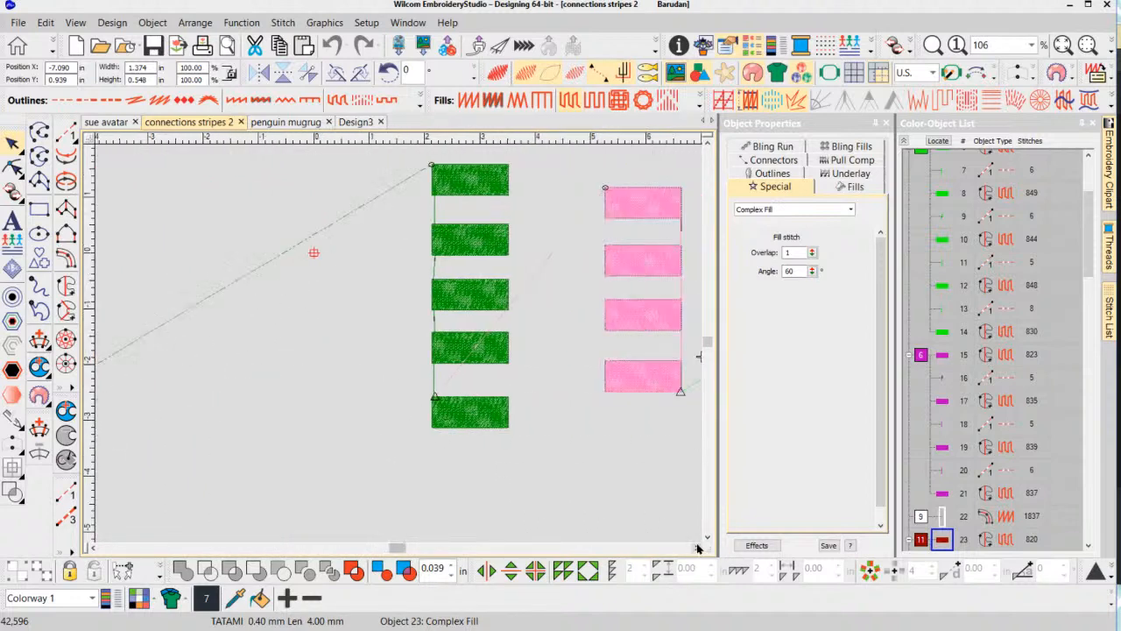
{"action": "scroll", "coordinate": [397, 349], "scroll_direction": "up", "scroll_amount": 1}
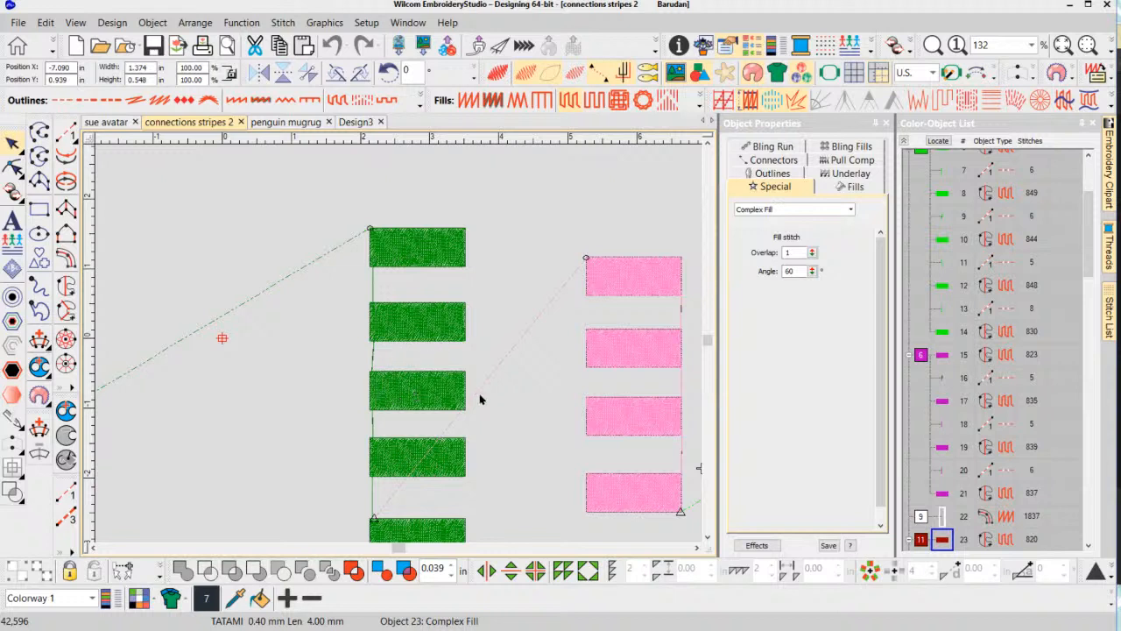
{"action": "scroll", "coordinate": [481, 395], "scroll_direction": "down", "scroll_amount": 1}
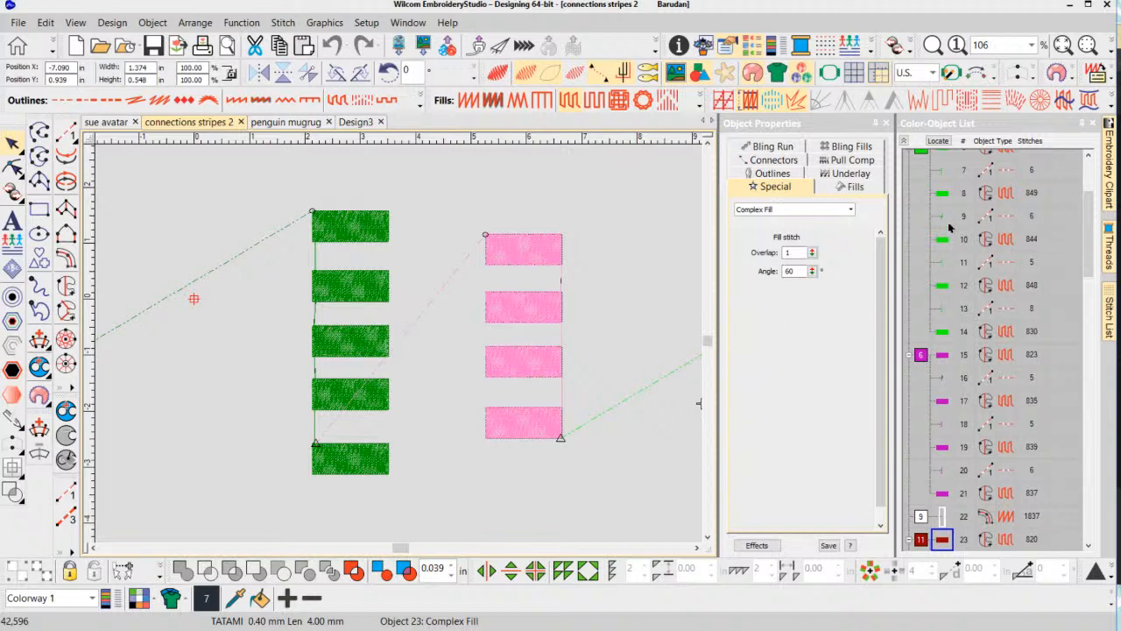
Step through the green column's stripes and travel runs in sewing order, from object 28 to object 33, and clear the selection.
{"action": "scroll", "coordinate": [962, 349], "scroll_direction": "down", "scroll_amount": 5}
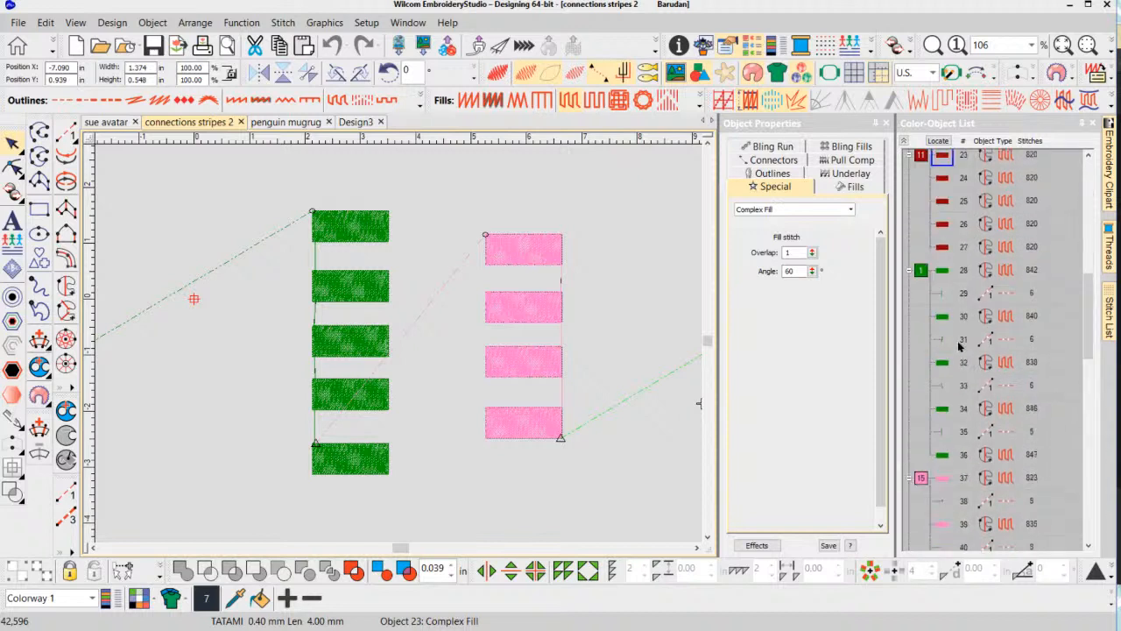
{"action": "left_click", "coordinate": [944, 272]}
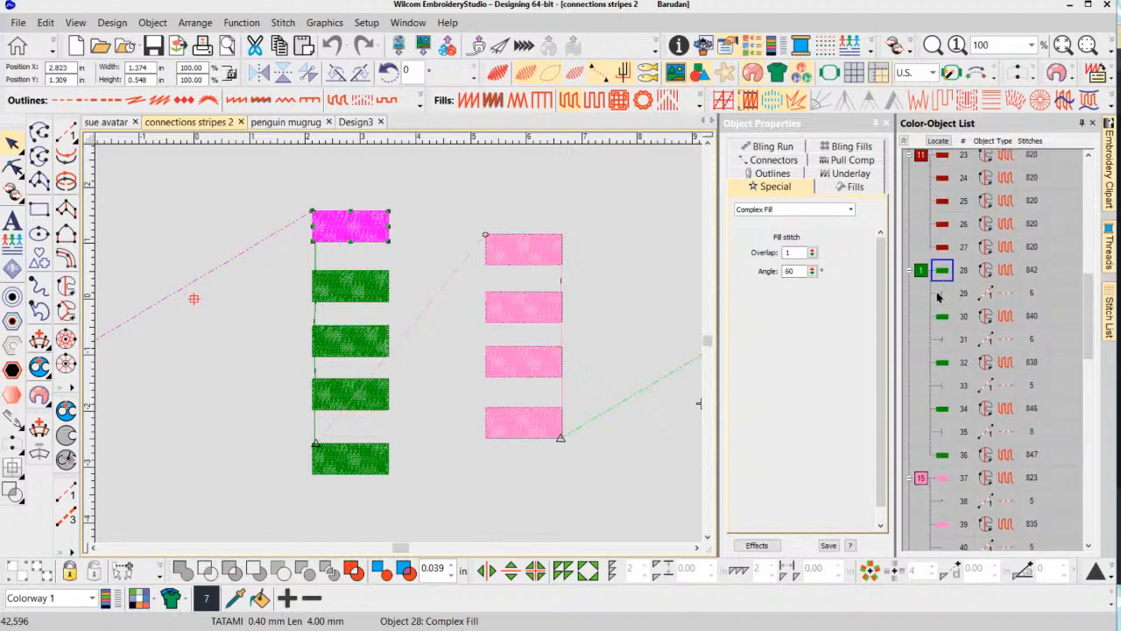
{"action": "left_click", "coordinate": [940, 295]}
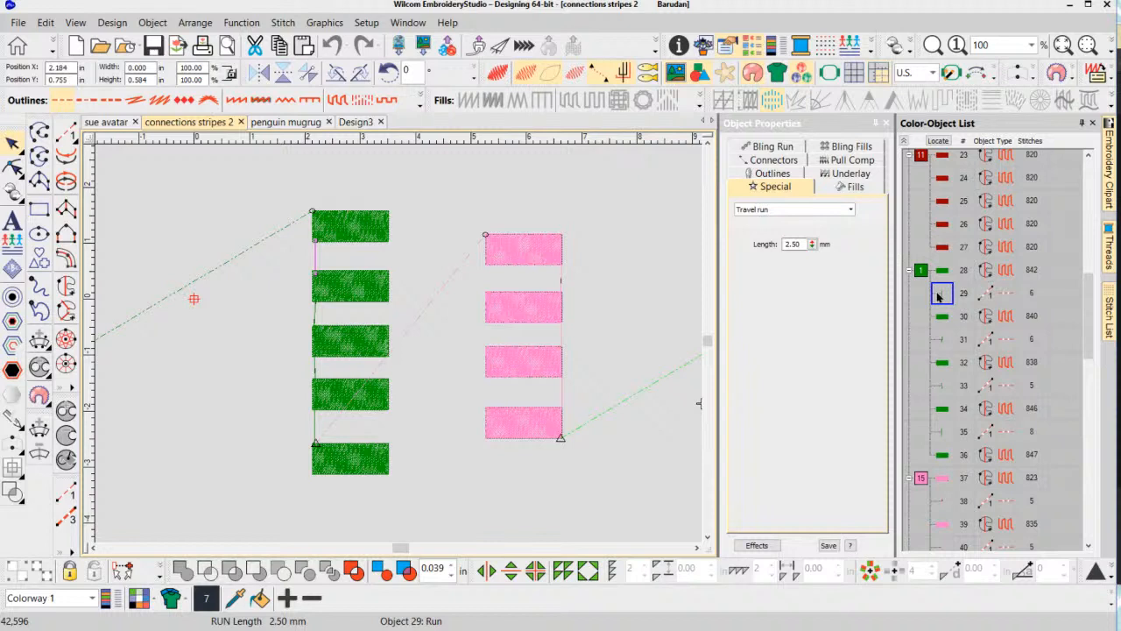
{"action": "left_click", "coordinate": [944, 321]}
{"action": "left_click", "coordinate": [944, 343]}
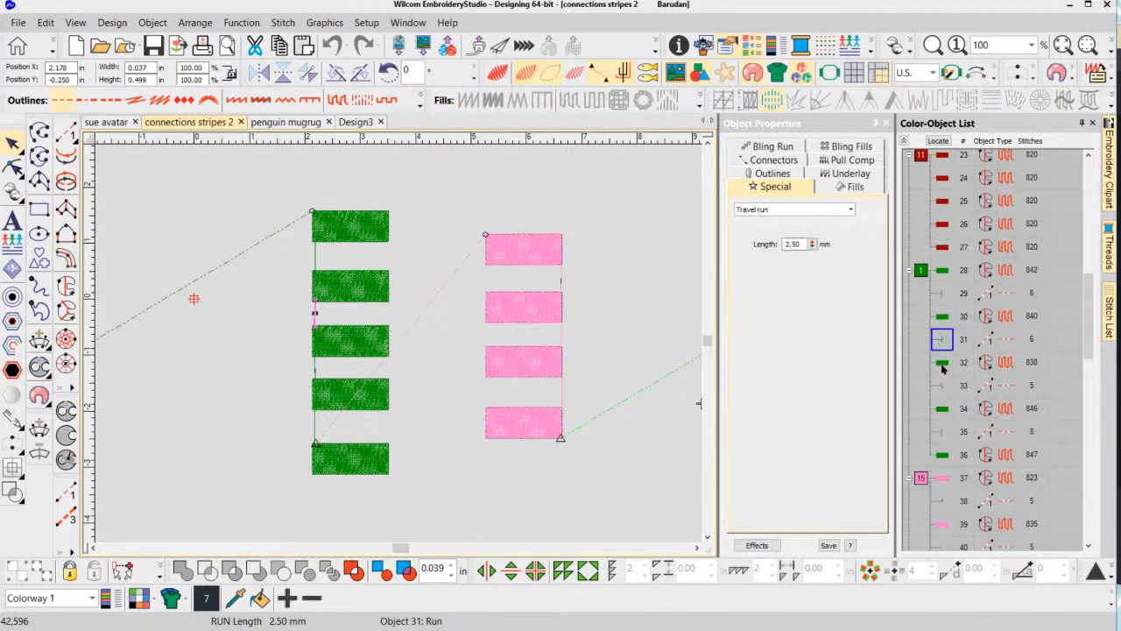
{"action": "left_click", "coordinate": [942, 368]}
{"action": "key", "text": "Down"}
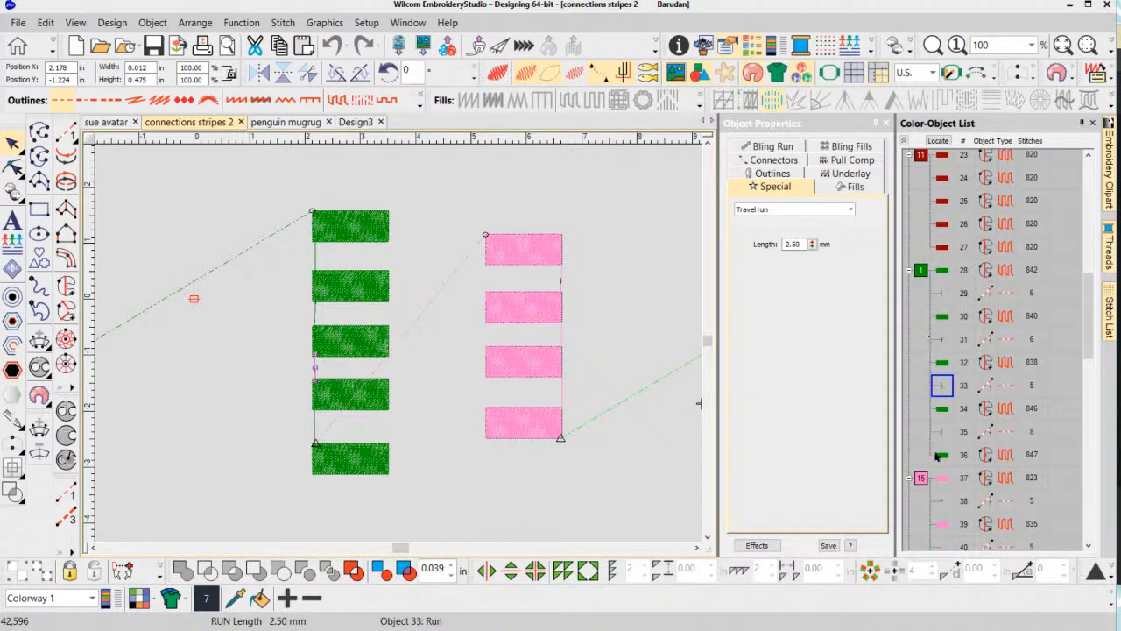
{"action": "left_click", "coordinate": [627, 404]}
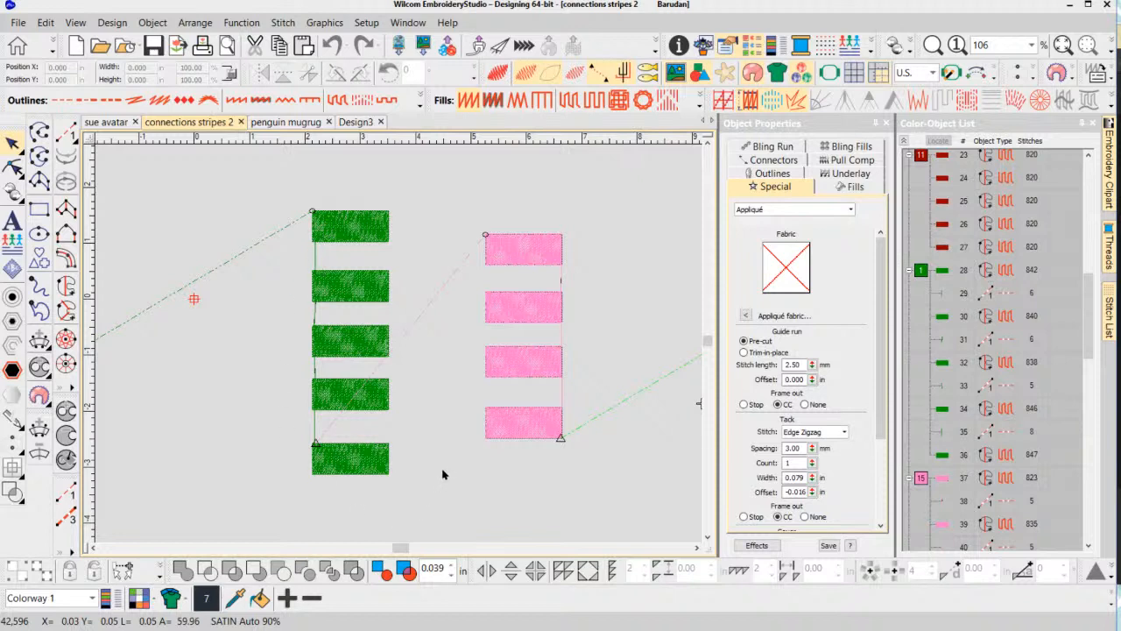
Select the travel run between the first two pink stripes and inspect it up close.
{"action": "left_click", "coordinate": [533, 247]}
{"action": "left_click", "coordinate": [580, 265]}
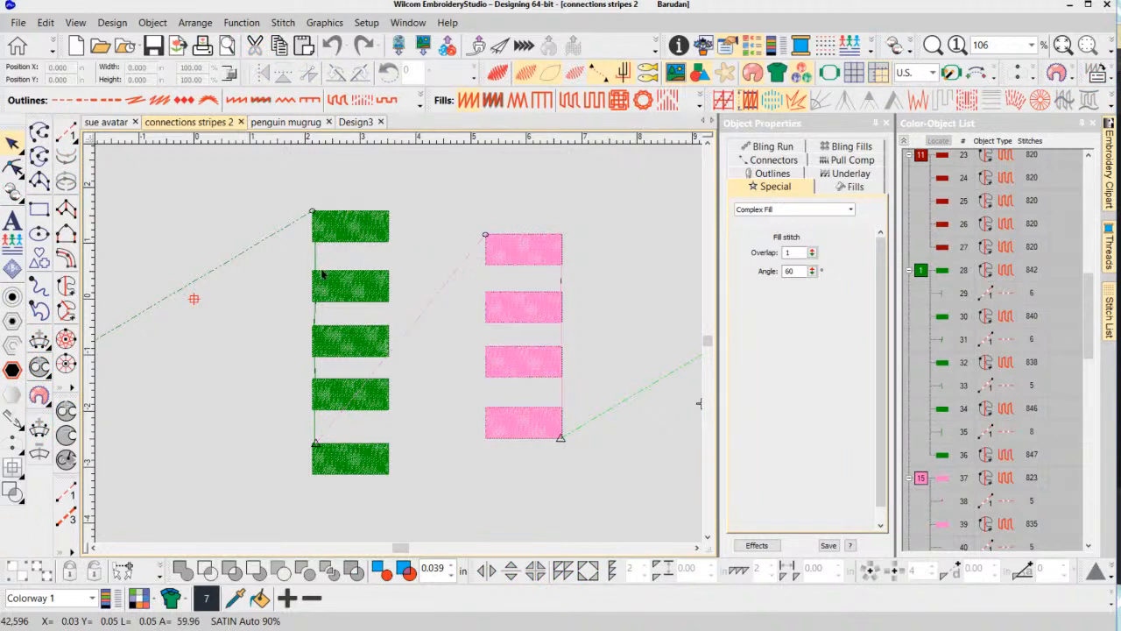
{"action": "left_click", "coordinate": [561, 279]}
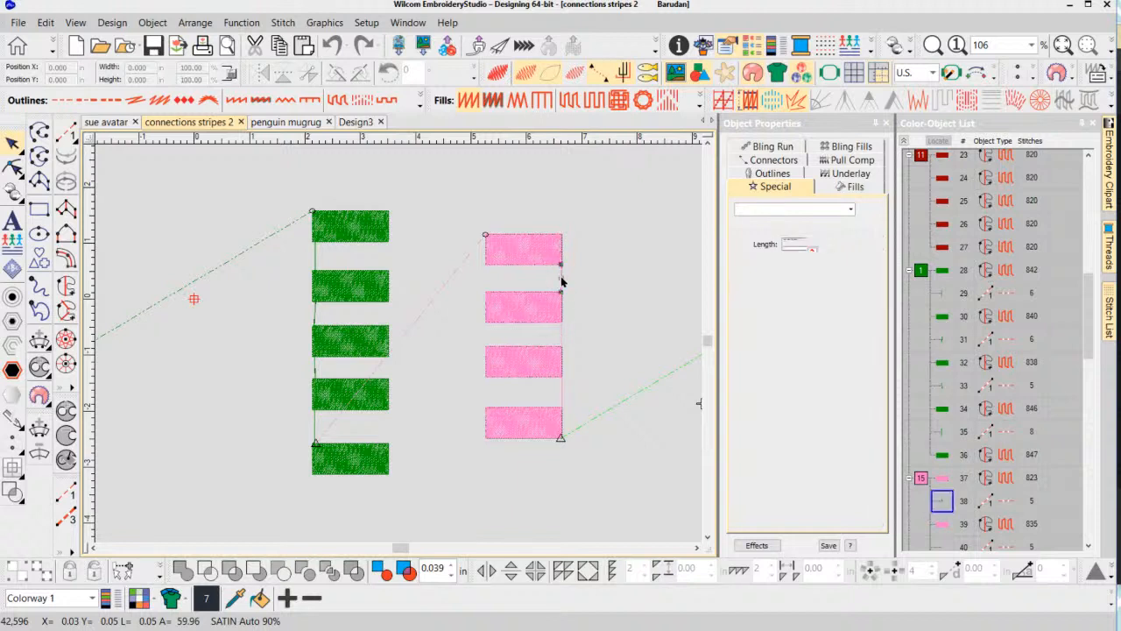
{"action": "key", "text": "z"}
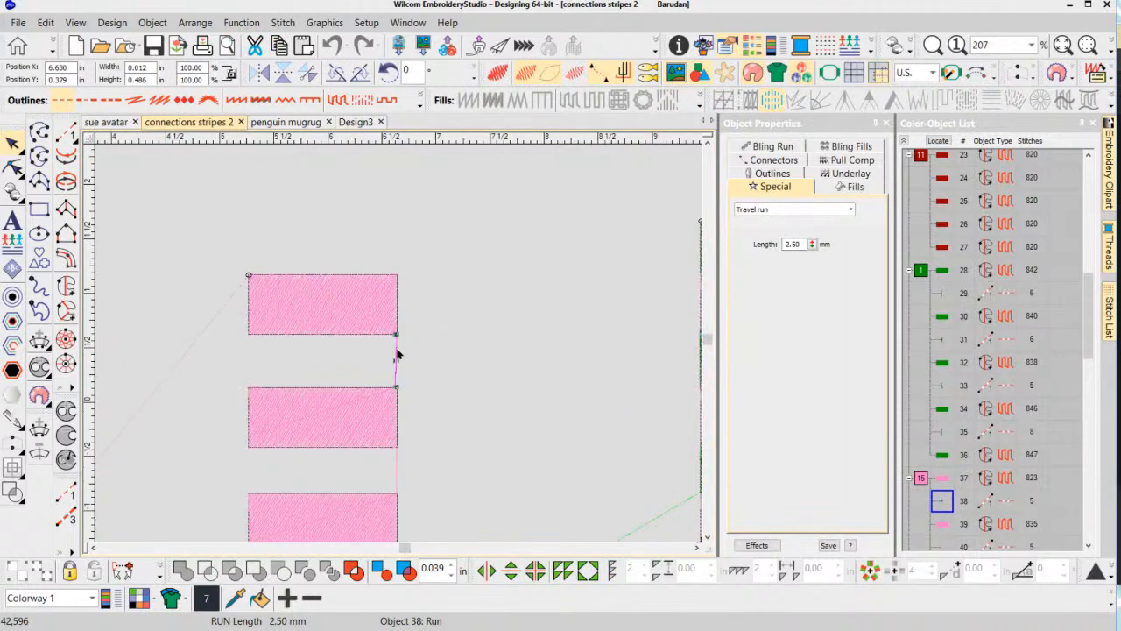
{"action": "scroll", "coordinate": [397, 354], "scroll_direction": "up", "scroll_amount": 3}
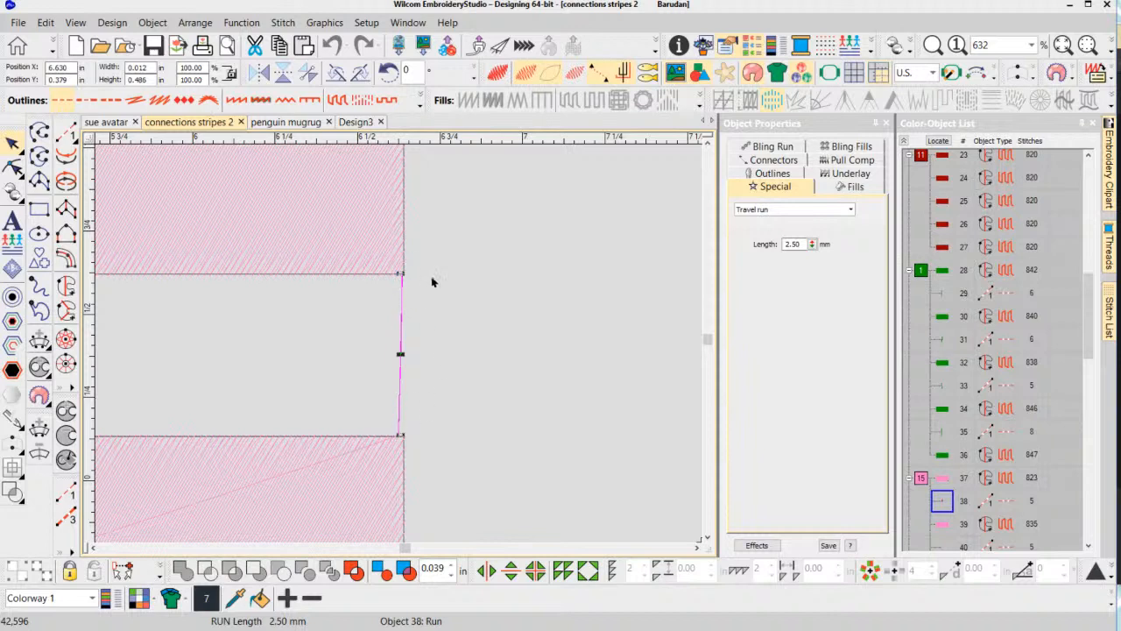
{"action": "scroll", "coordinate": [399, 350], "scroll_direction": "down", "scroll_amount": 1}
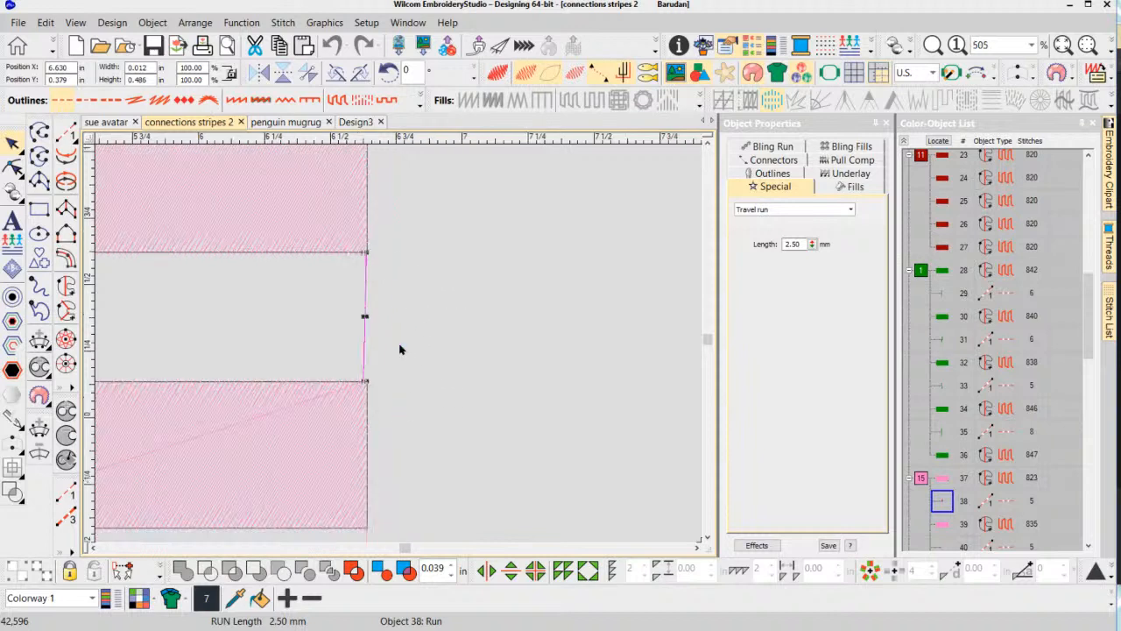
{"action": "scroll", "coordinate": [396, 346], "scroll_direction": "down", "scroll_amount": 1}
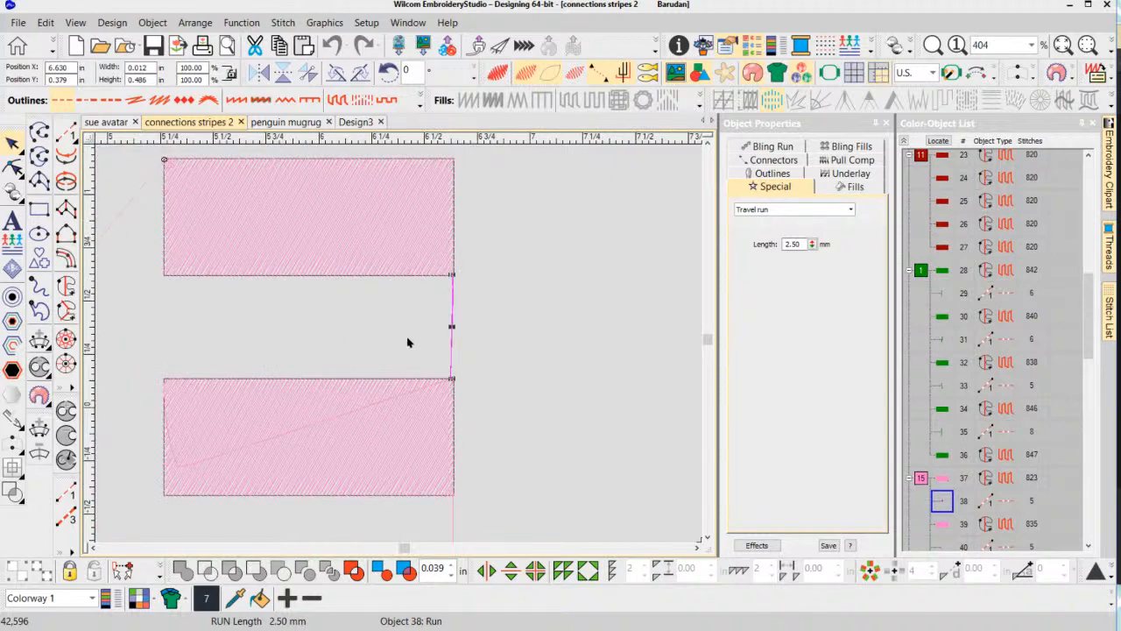
Select all four separated pink stripes together with the travel runs that join them.
{"action": "scroll", "coordinate": [404, 342], "scroll_direction": "down", "scroll_amount": 6}
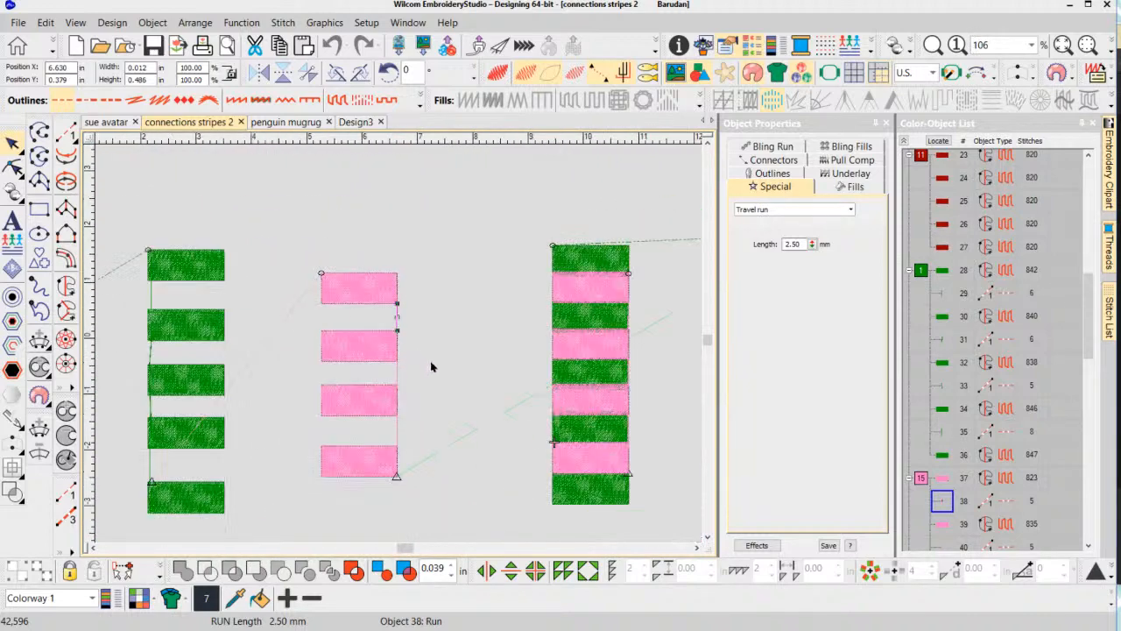
{"action": "scroll", "coordinate": [451, 385], "scroll_direction": "down", "scroll_amount": 1}
{"action": "scroll", "coordinate": [368, 341], "scroll_direction": "up", "scroll_amount": 2}
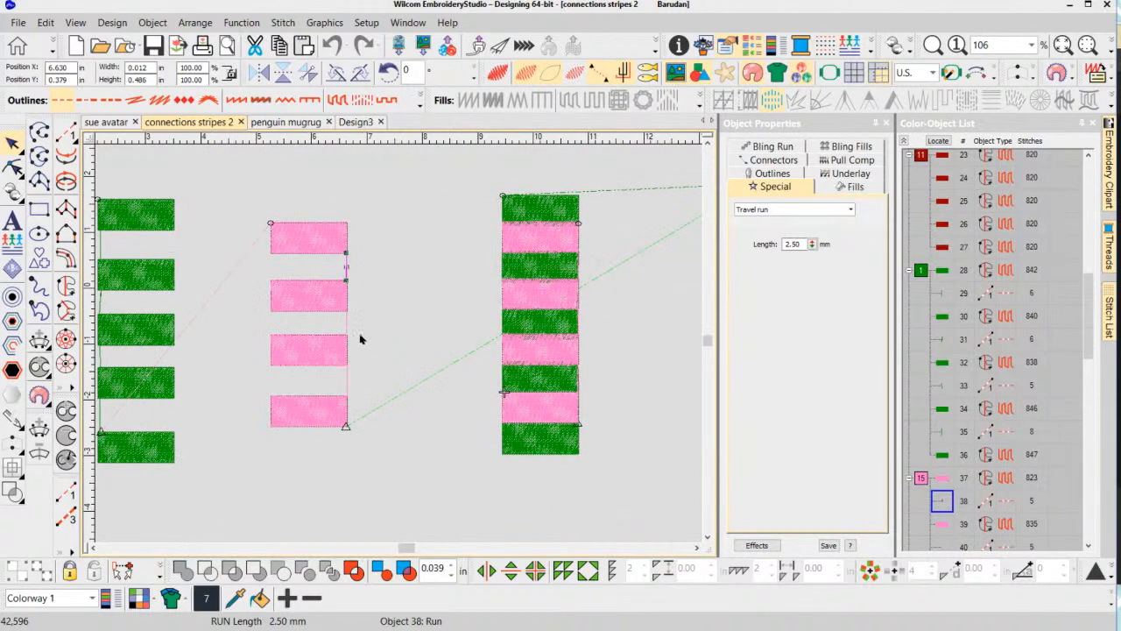
{"action": "left_click_drag", "start_coordinate": [393, 182], "coordinate": [477, 442]}
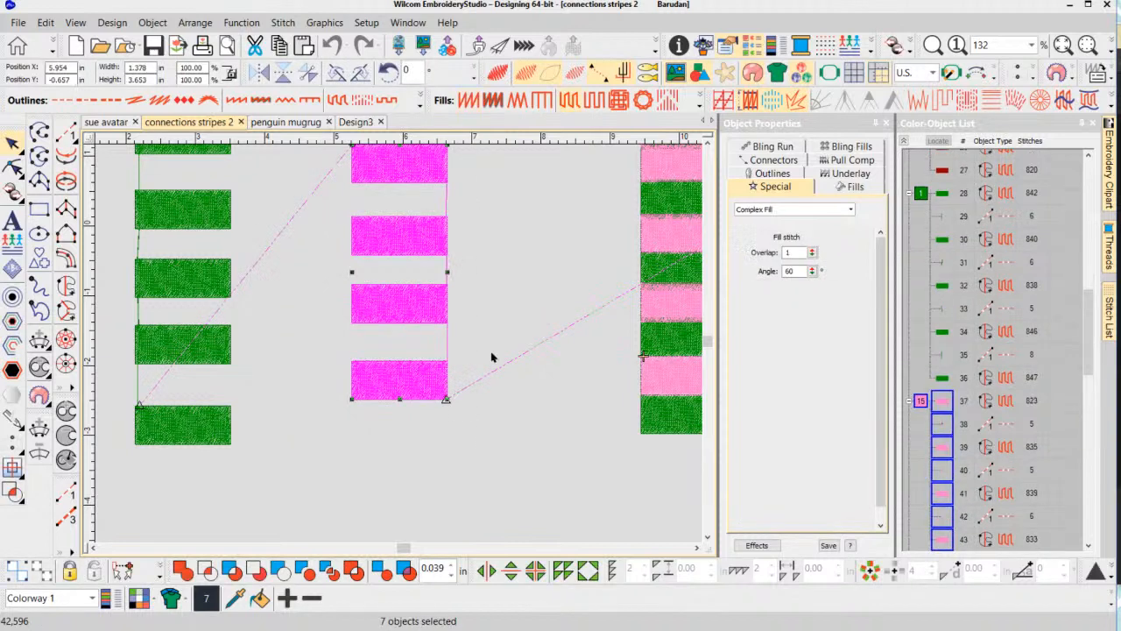
Clear the selection, then select the top separated pink stripe followed by the travel run leading to the second stripe.
{"action": "left_click", "coordinate": [491, 354]}
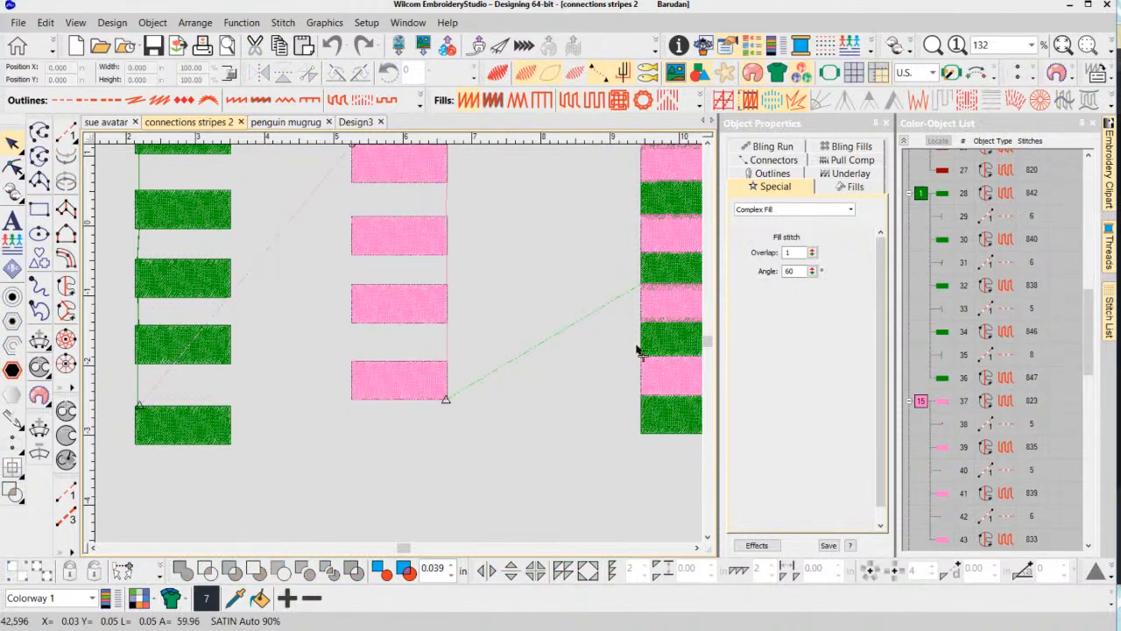
{"action": "left_click", "coordinate": [697, 547]}
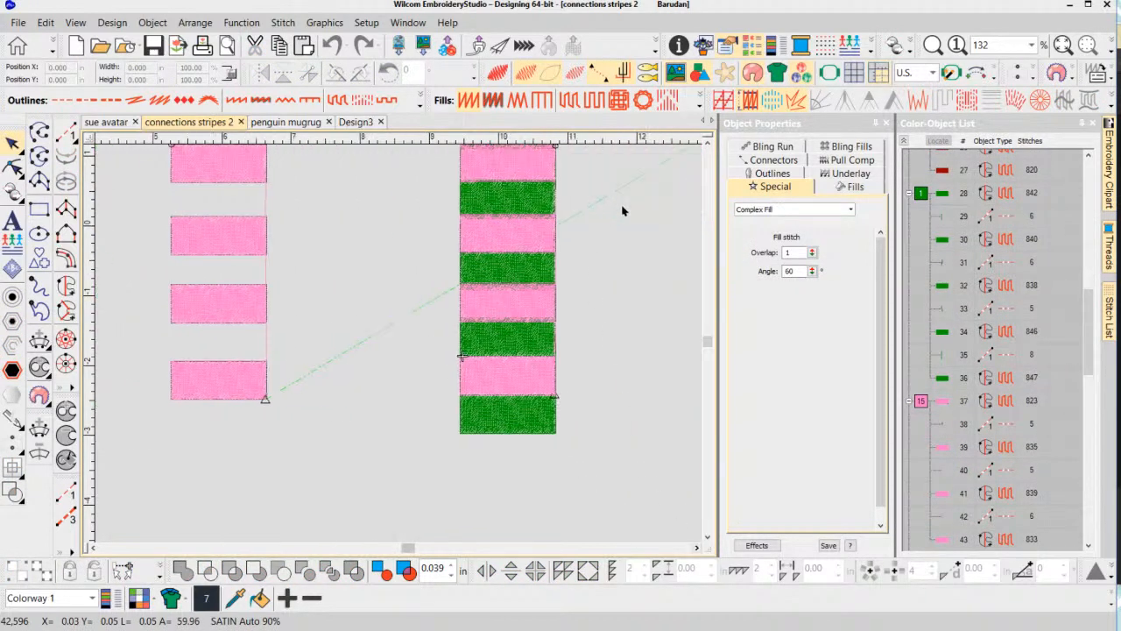
{"action": "left_click", "coordinate": [707, 144]}
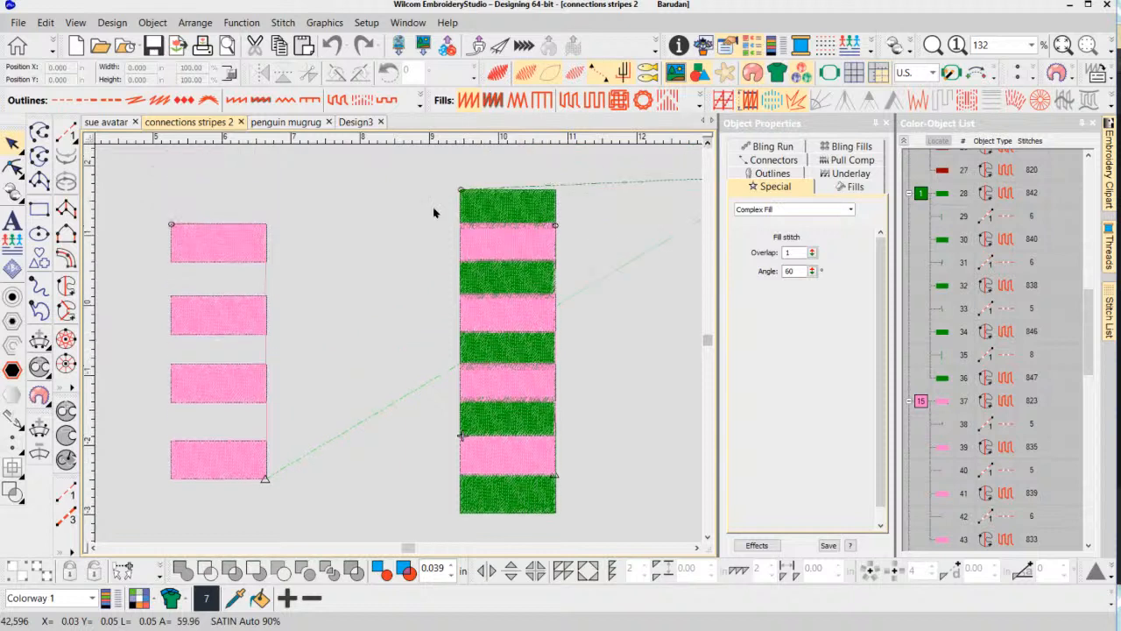
{"action": "left_click", "coordinate": [232, 243]}
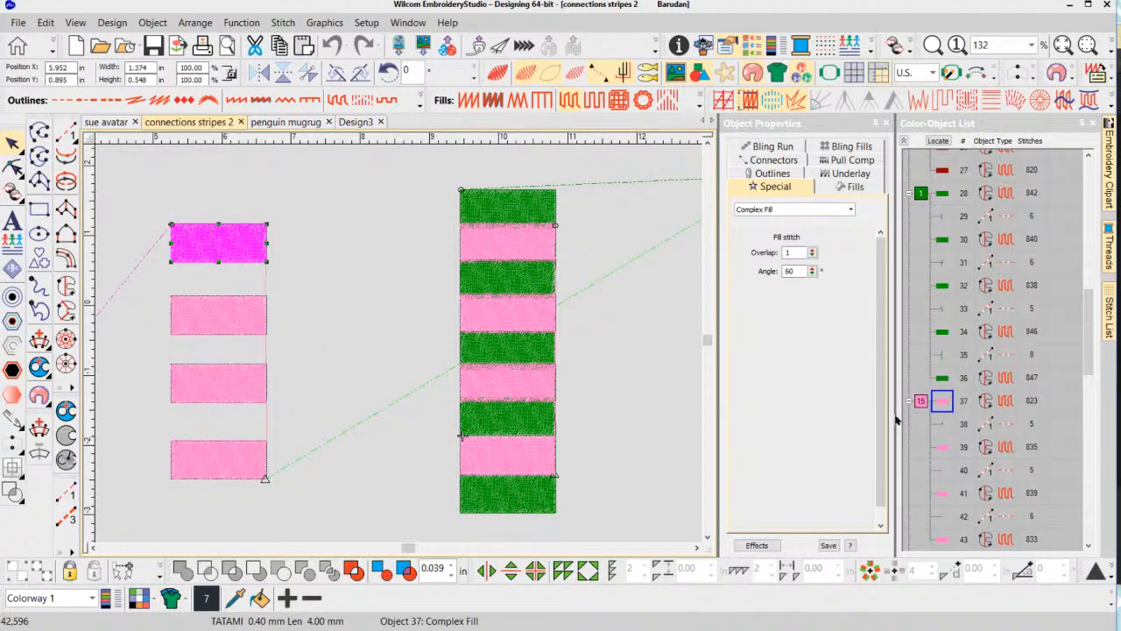
{"action": "left_click", "coordinate": [942, 425]}
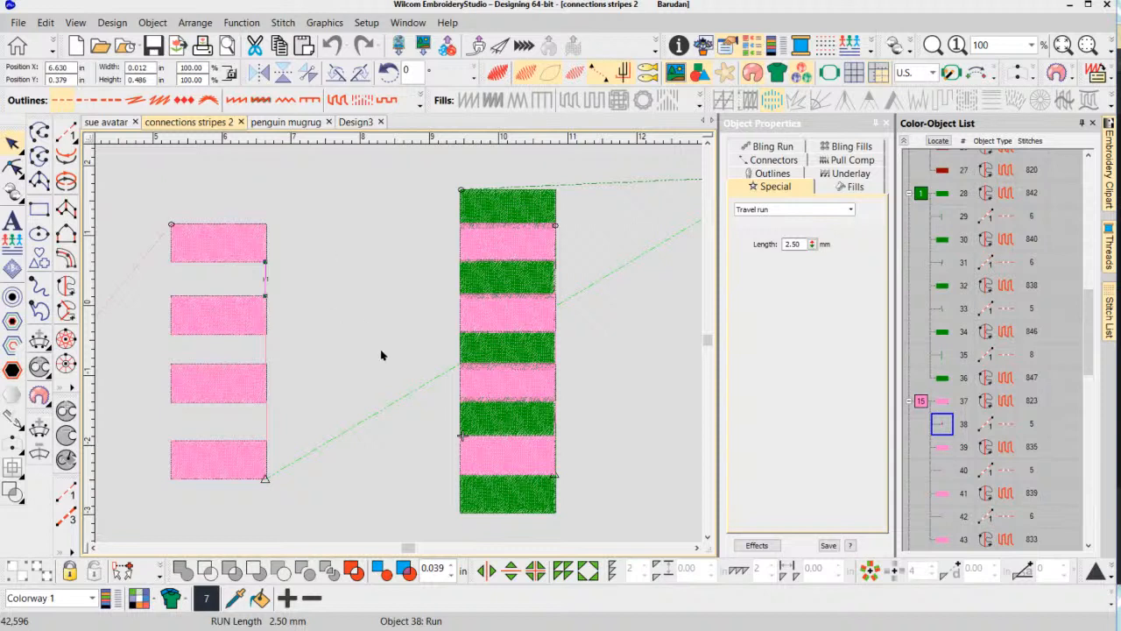
Select in turn the combined column's top green stripe, its top pink stripe and the travel run between the first two separated pink stripes.
{"action": "left_click", "coordinate": [703, 550]}
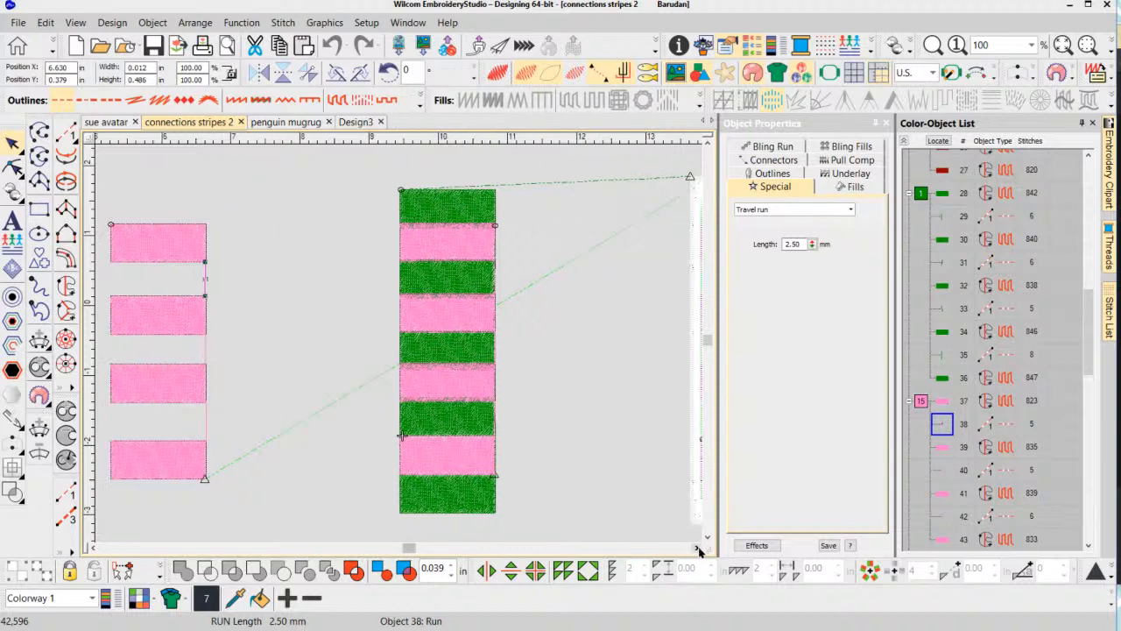
{"action": "left_click", "coordinate": [608, 320]}
{"action": "left_click", "coordinate": [466, 201]}
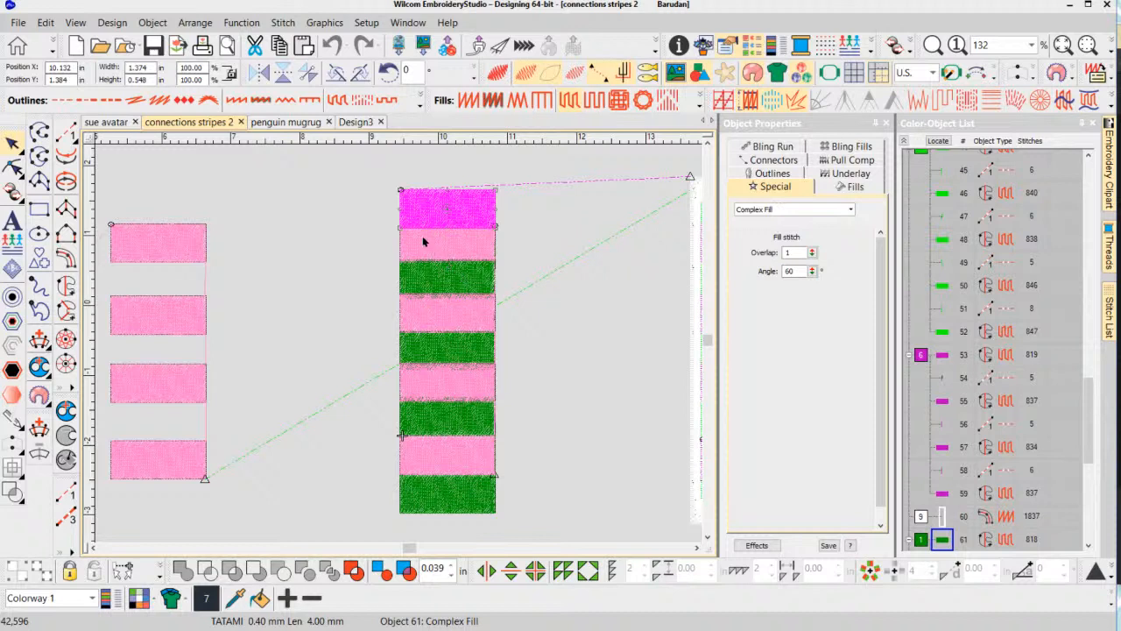
{"action": "left_click", "coordinate": [526, 257]}
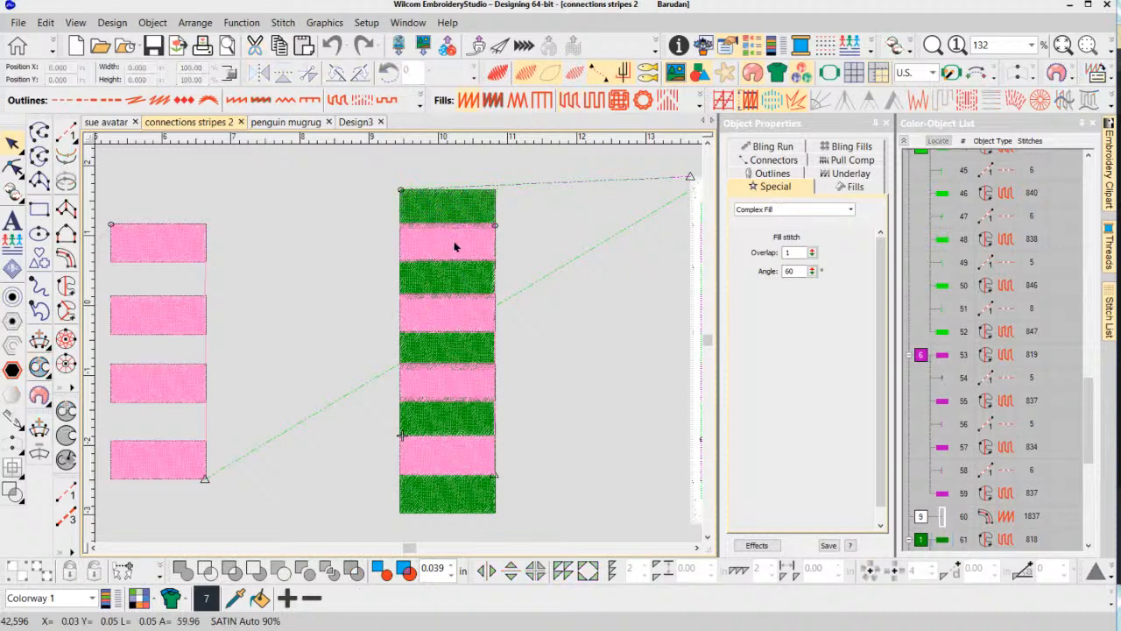
{"action": "left_click", "coordinate": [439, 246]}
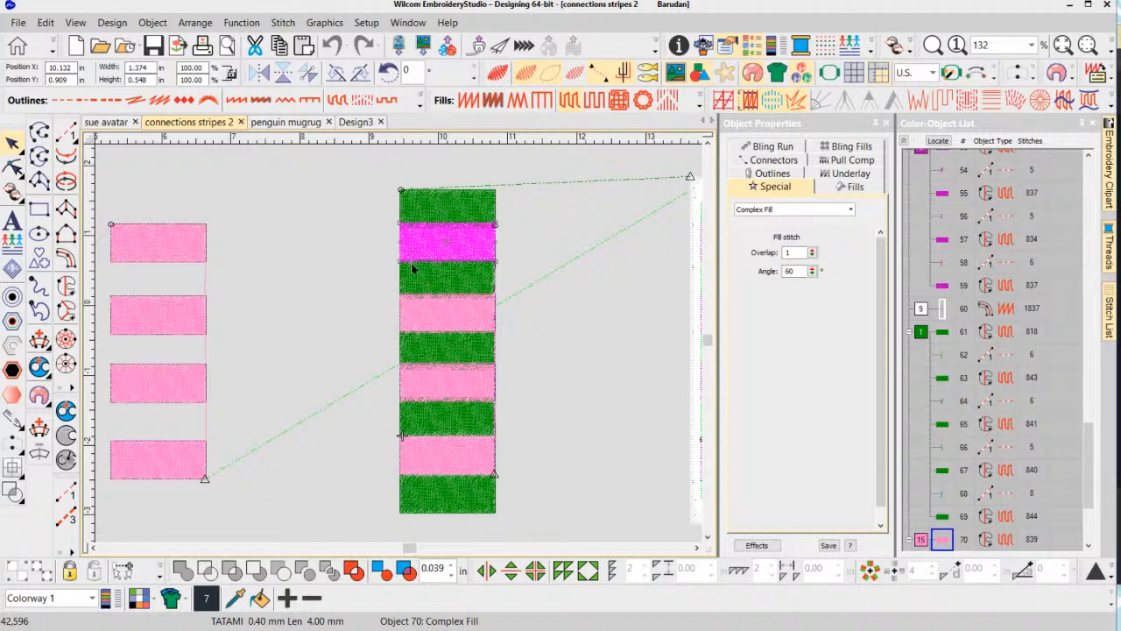
{"action": "left_click", "coordinate": [519, 247]}
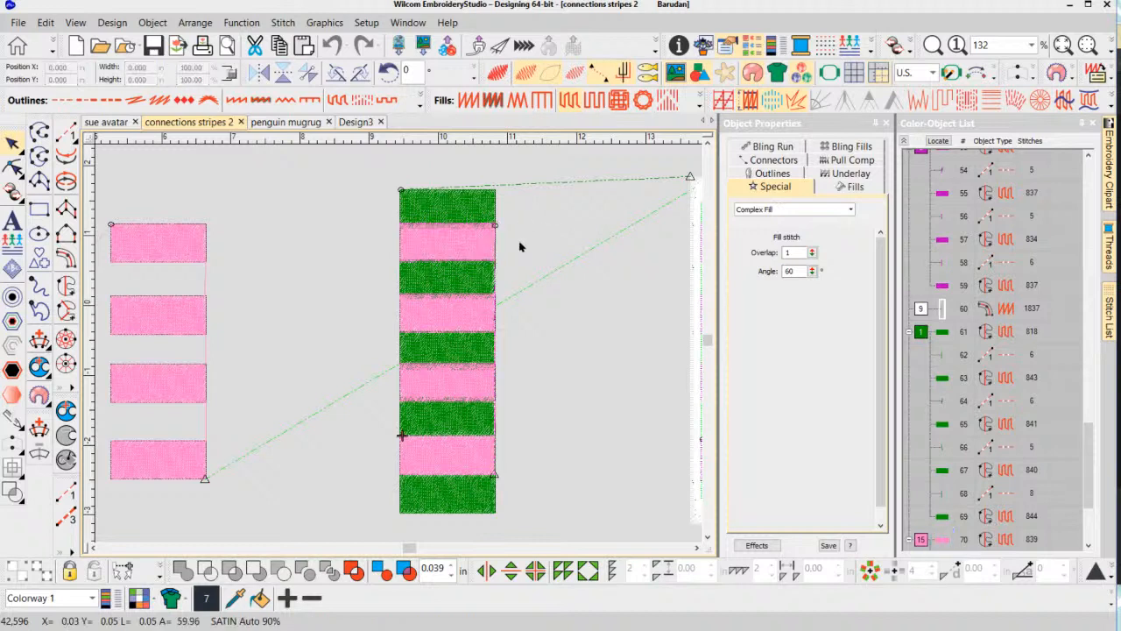
{"action": "left_click", "coordinate": [207, 277]}
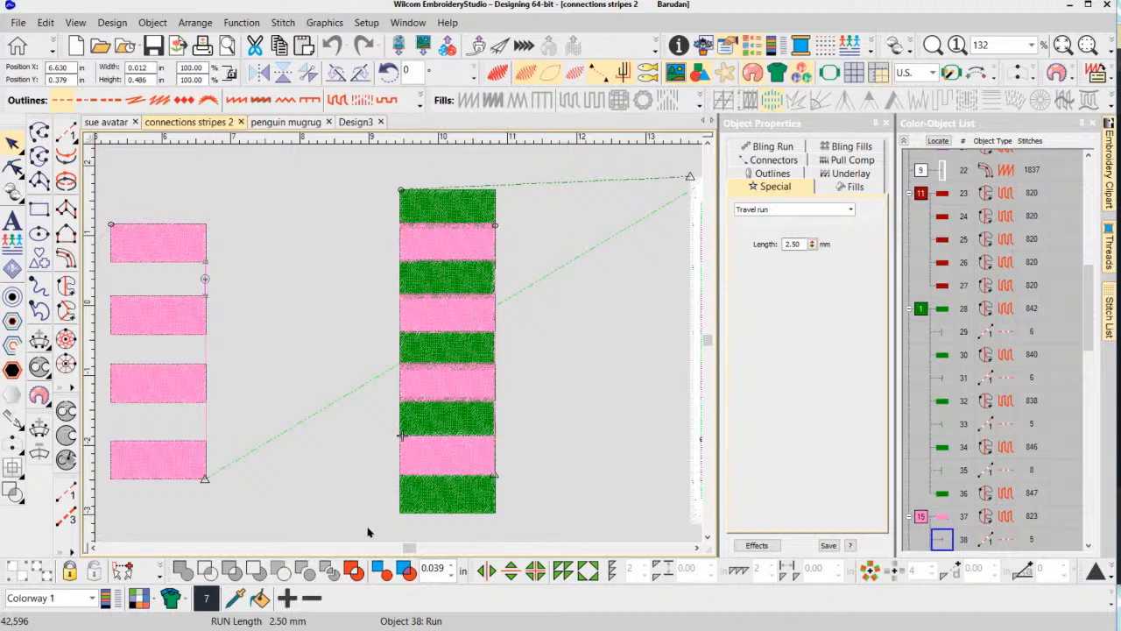
{"action": "left_click", "coordinate": [250, 331]}
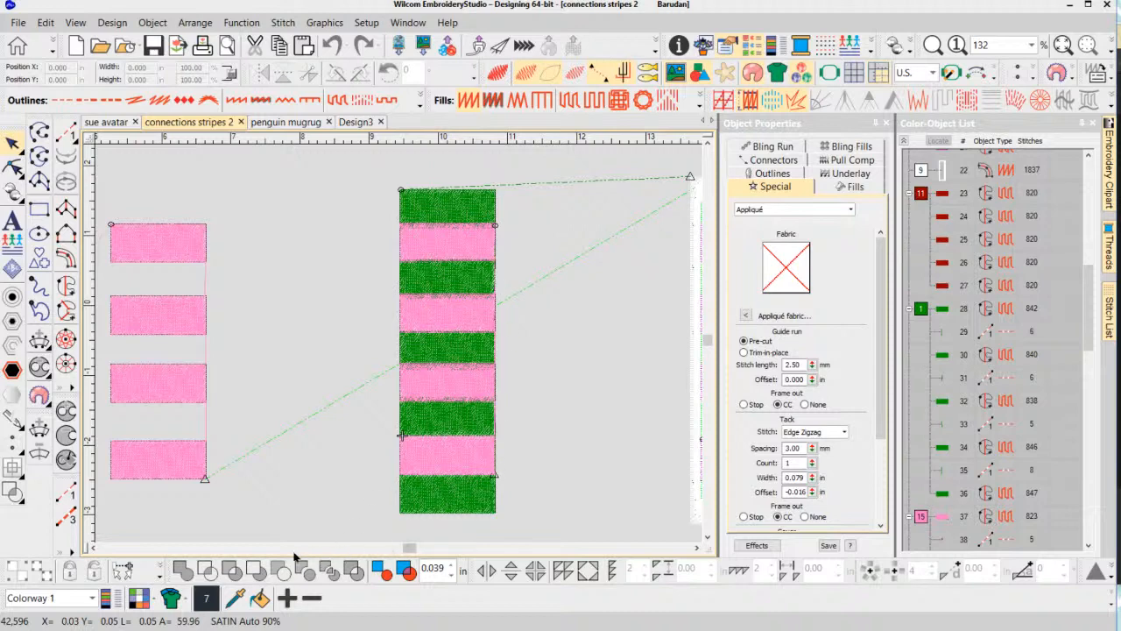
Compare the connections of the red column and the white-bordered column with those of the separated green and pink stripes.
{"action": "left_click", "coordinate": [93, 549]}
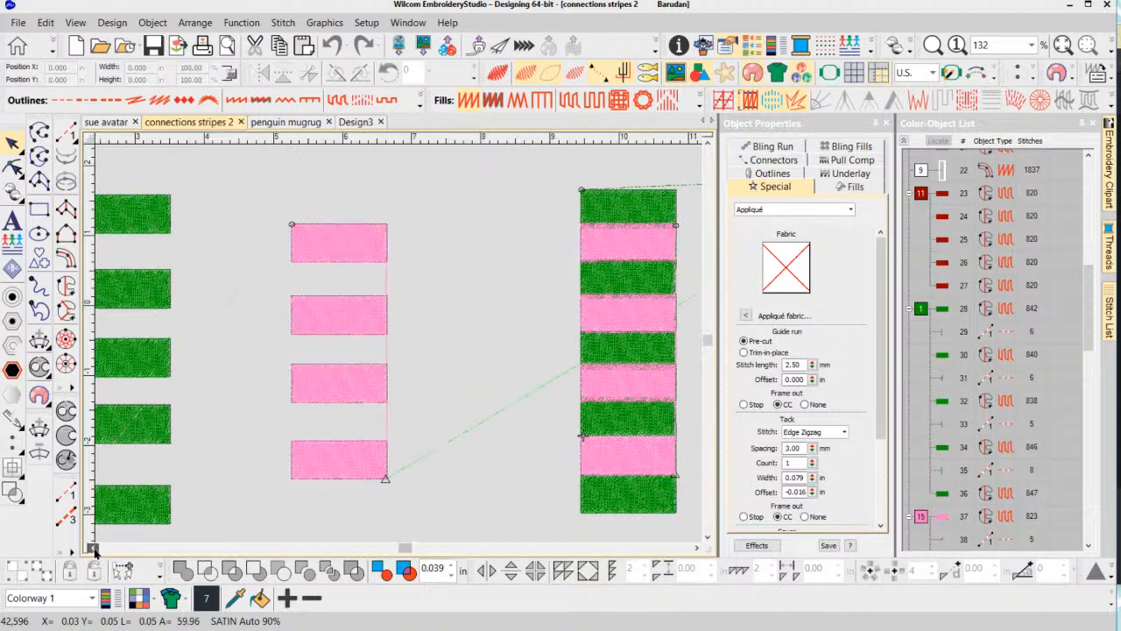
{"action": "left_click", "coordinate": [94, 549]}
{"action": "left_click", "coordinate": [93, 548]}
{"action": "scroll", "coordinate": [130, 410], "scroll_direction": "down", "scroll_amount": 2}
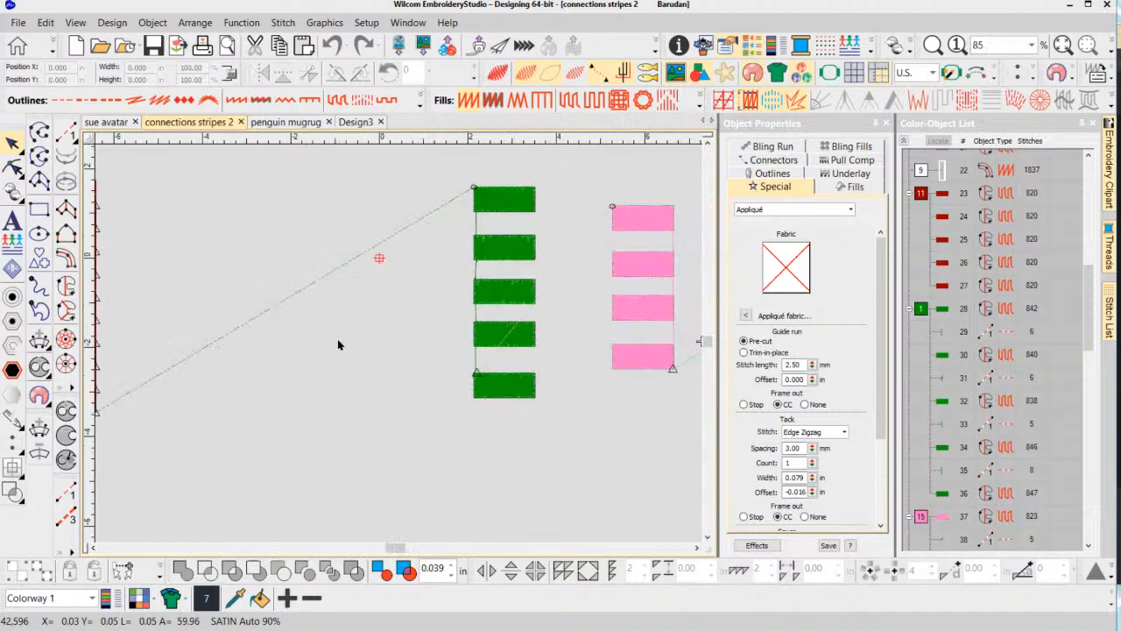
{"action": "left_click", "coordinate": [92, 548]}
{"action": "left_click", "coordinate": [93, 549]}
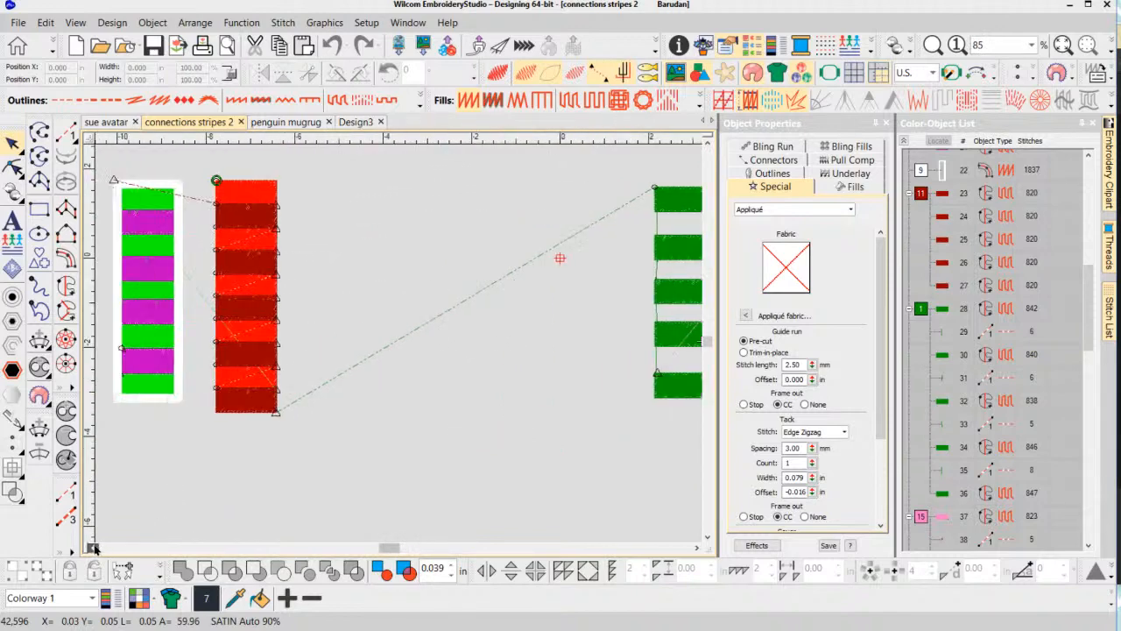
{"action": "scroll", "coordinate": [395, 344], "scroll_direction": "up", "scroll_amount": 2}
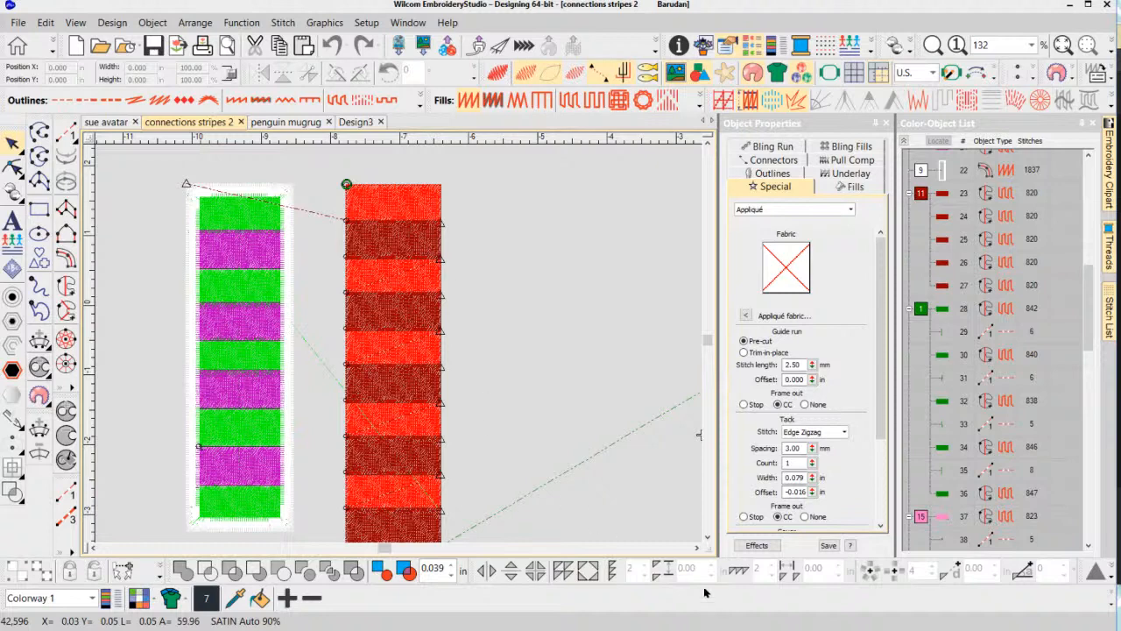
{"action": "scroll", "coordinate": [694, 547], "scroll_direction": "right", "scroll_amount": 10}
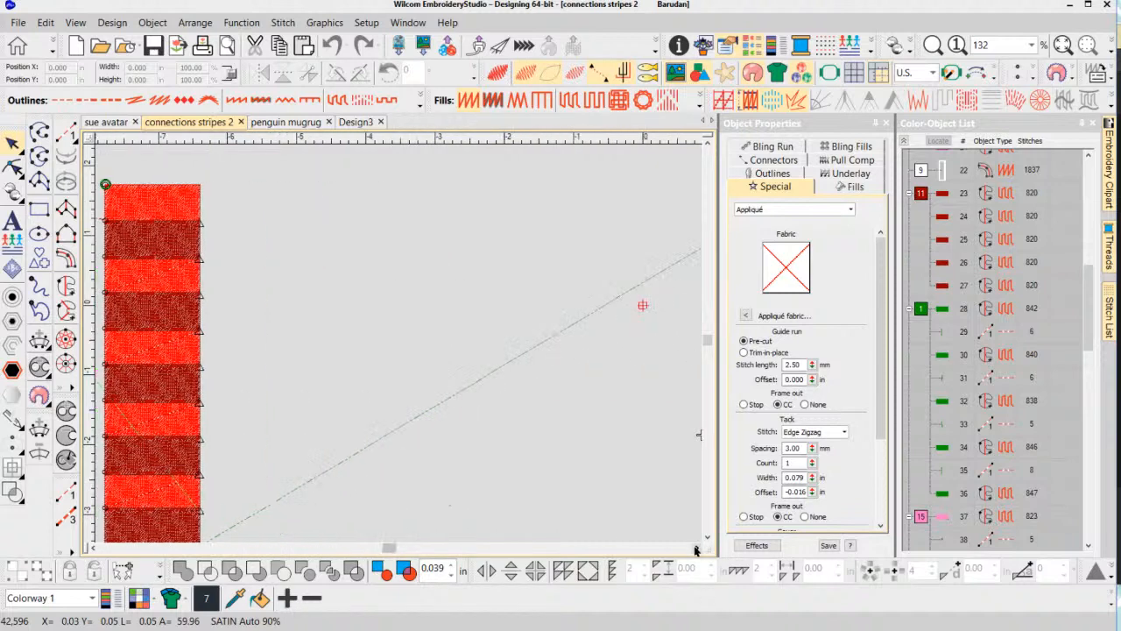
{"action": "scroll", "coordinate": [696, 550], "scroll_direction": "right", "scroll_amount": 5}
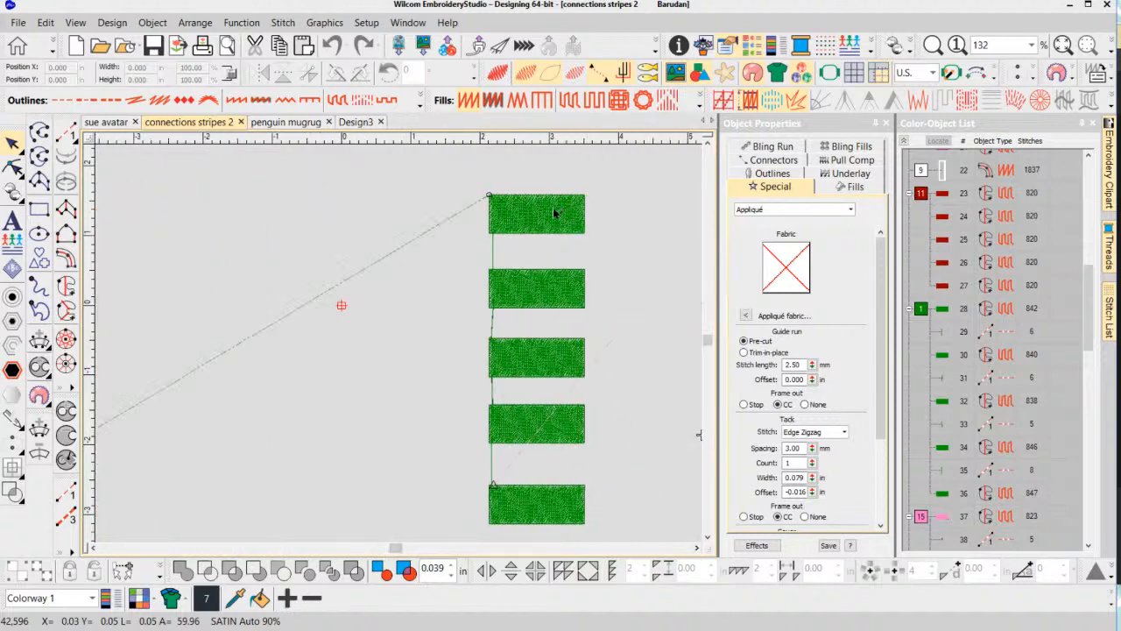
{"action": "scroll", "coordinate": [694, 548], "scroll_direction": "right", "scroll_amount": 4}
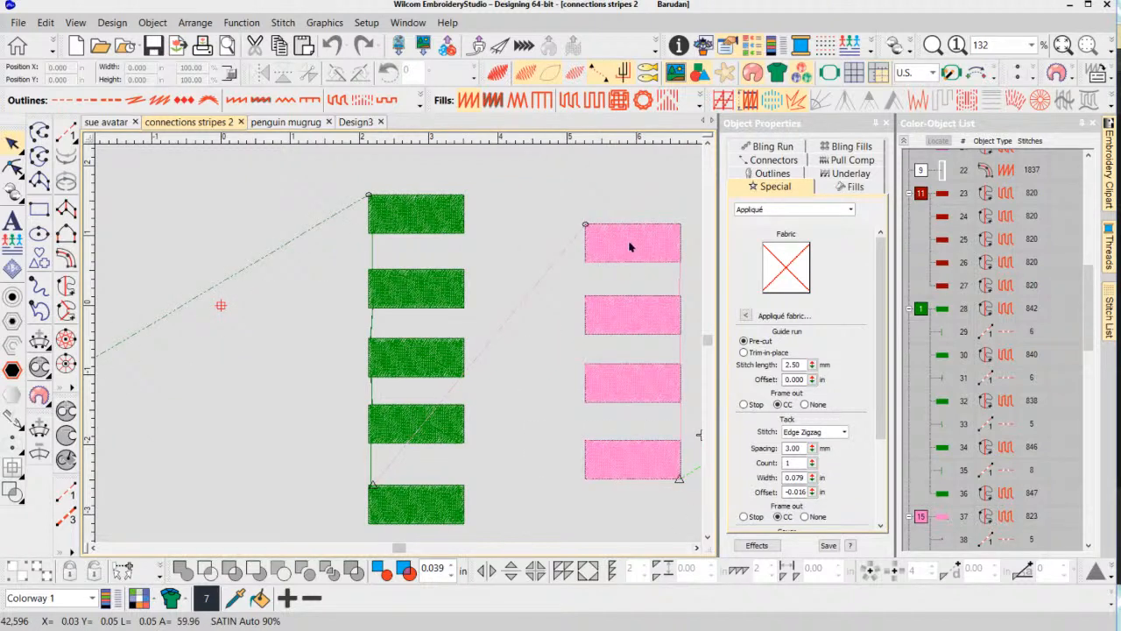
Move the top separated pink stripe to position X 5.971, Y 0.867 in and clear the selection.
{"action": "left_click", "coordinate": [629, 247]}
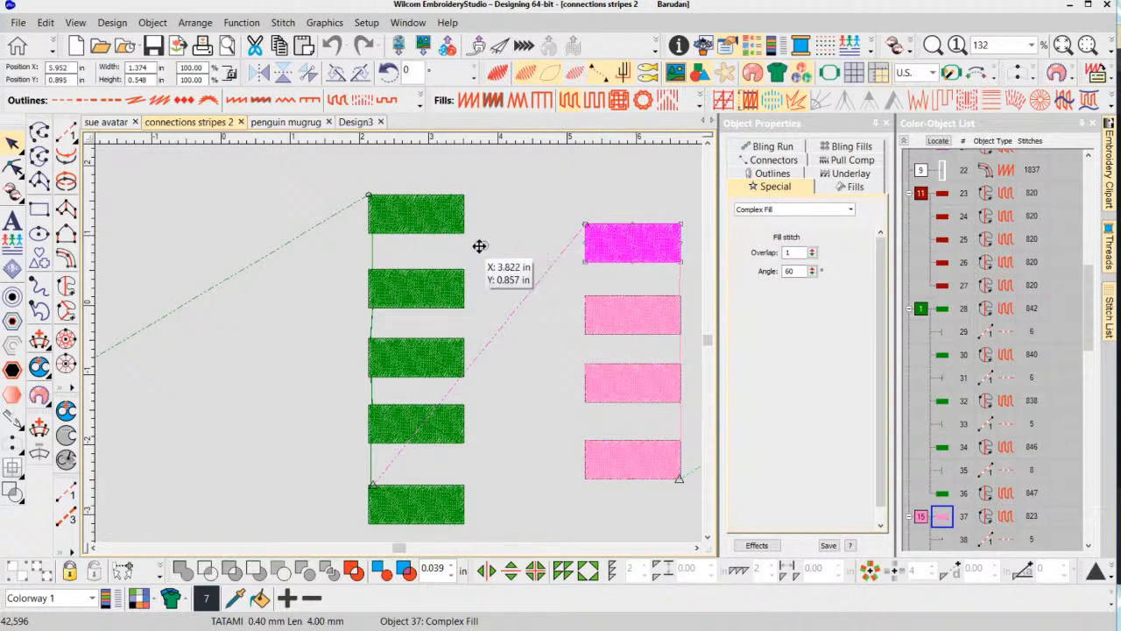
{"action": "mouse_move", "coordinate": [638, 240]}
{"action": "left_mouse_down"}
{"action": "mouse_move", "coordinate": [413, 252]}
{"action": "mouse_move", "coordinate": [622, 245]}
{"action": "left_mouse_up"}
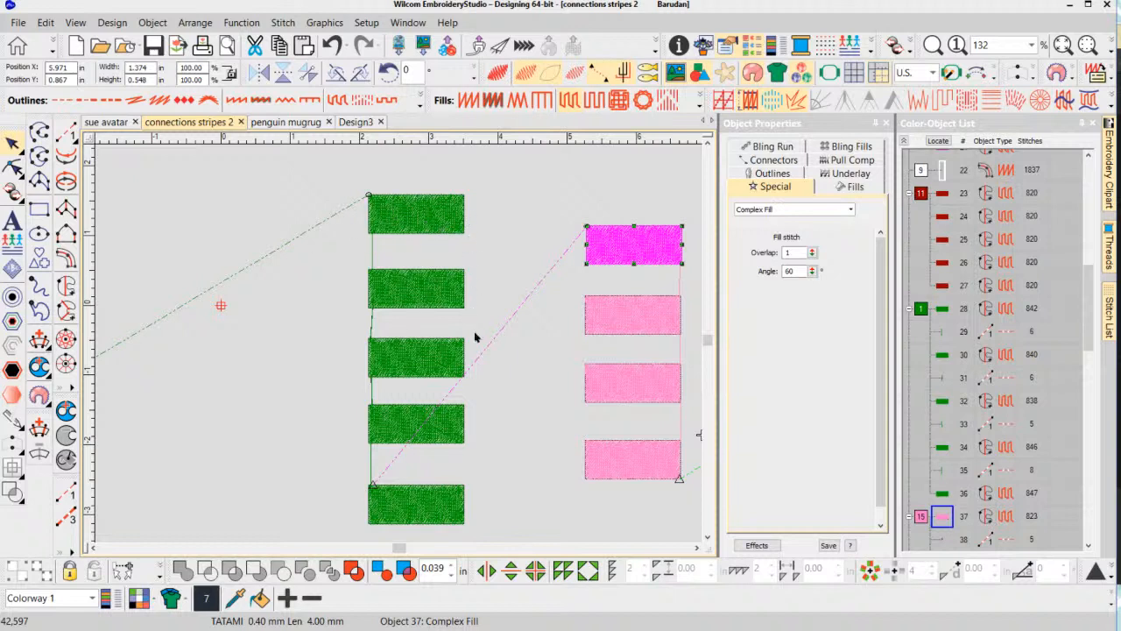
{"action": "left_click", "coordinate": [698, 548]}
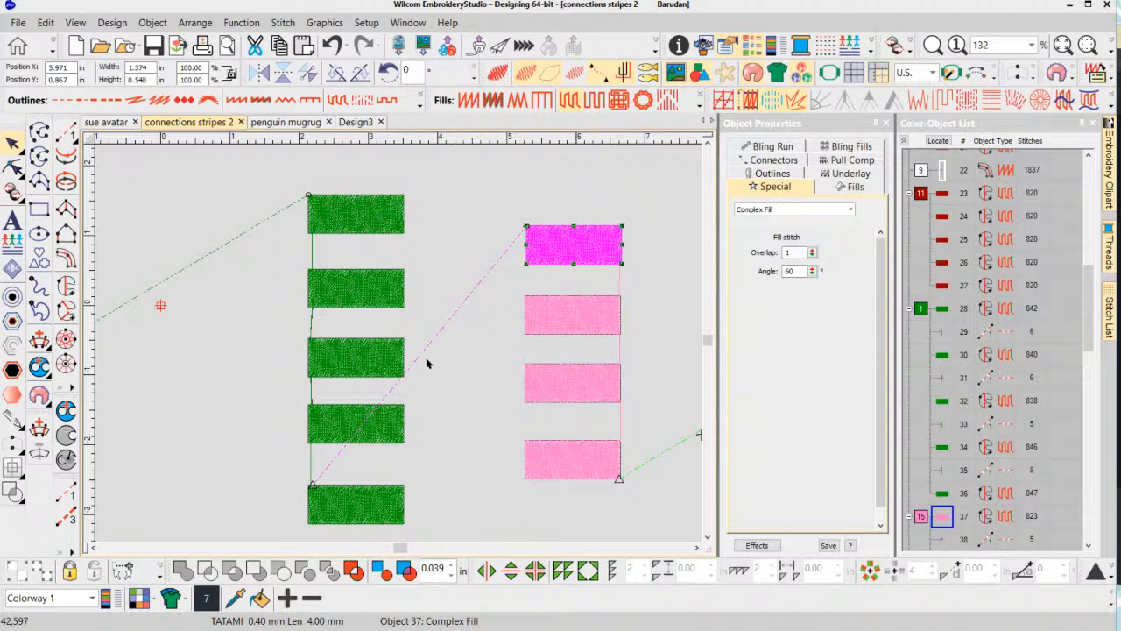
{"action": "scroll", "coordinate": [403, 354], "scroll_direction": "down", "scroll_amount": 1}
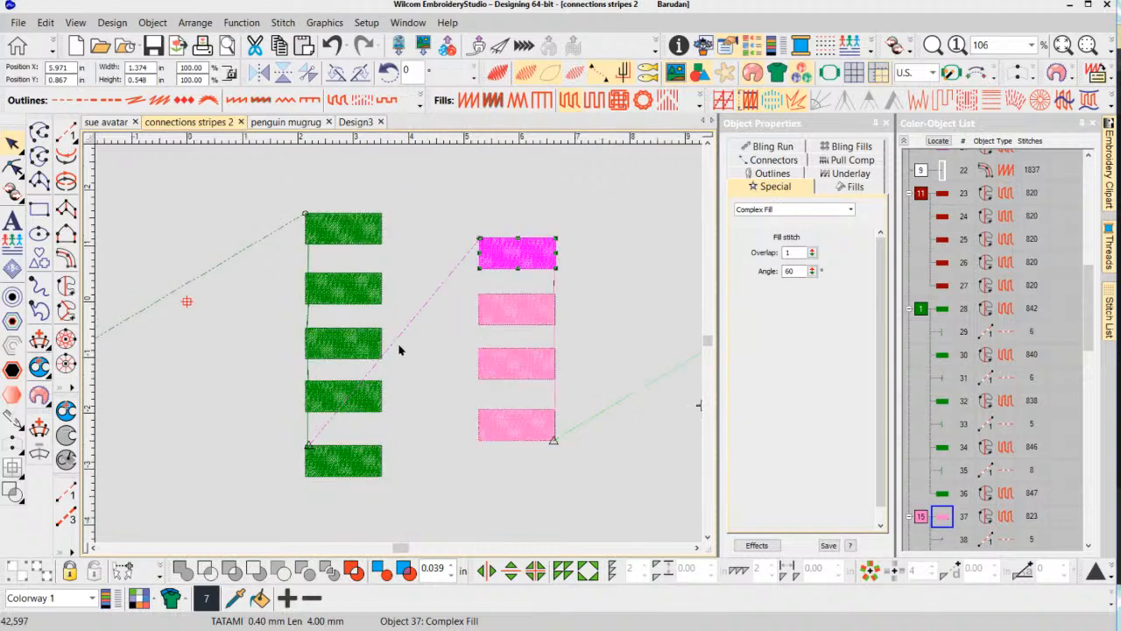
{"action": "left_click", "coordinate": [530, 466]}
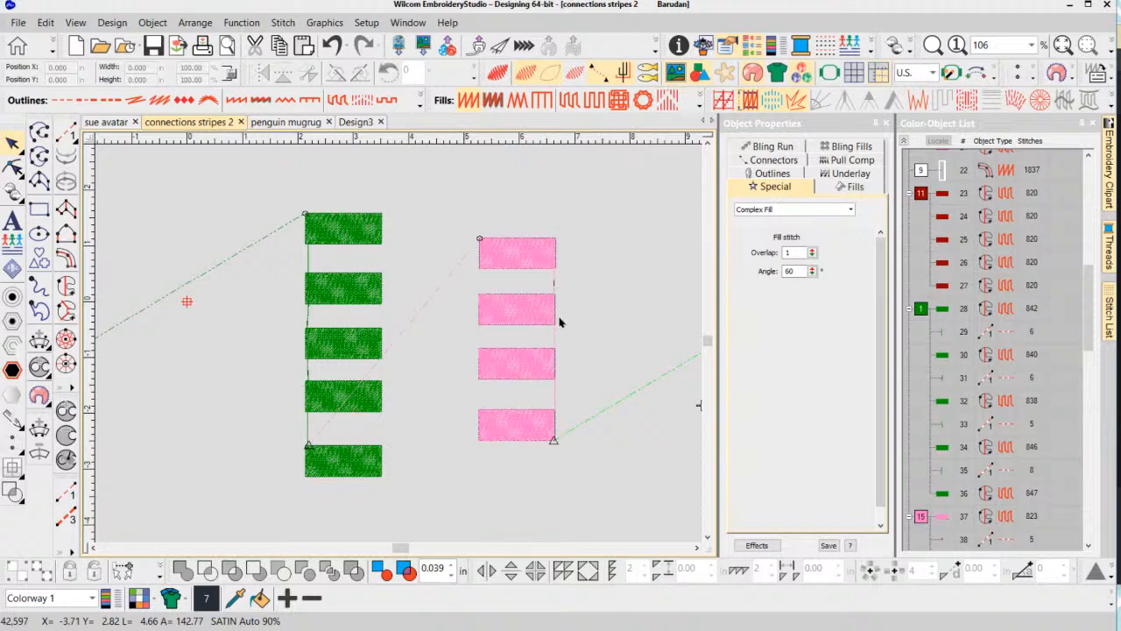
Display the combined green and pink column and the white-bordered column in realistic stitch view (TrueView).
{"action": "left_click", "coordinate": [695, 547]}
{"action": "left_click", "coordinate": [695, 547]}
{"action": "left_click", "coordinate": [695, 547]}
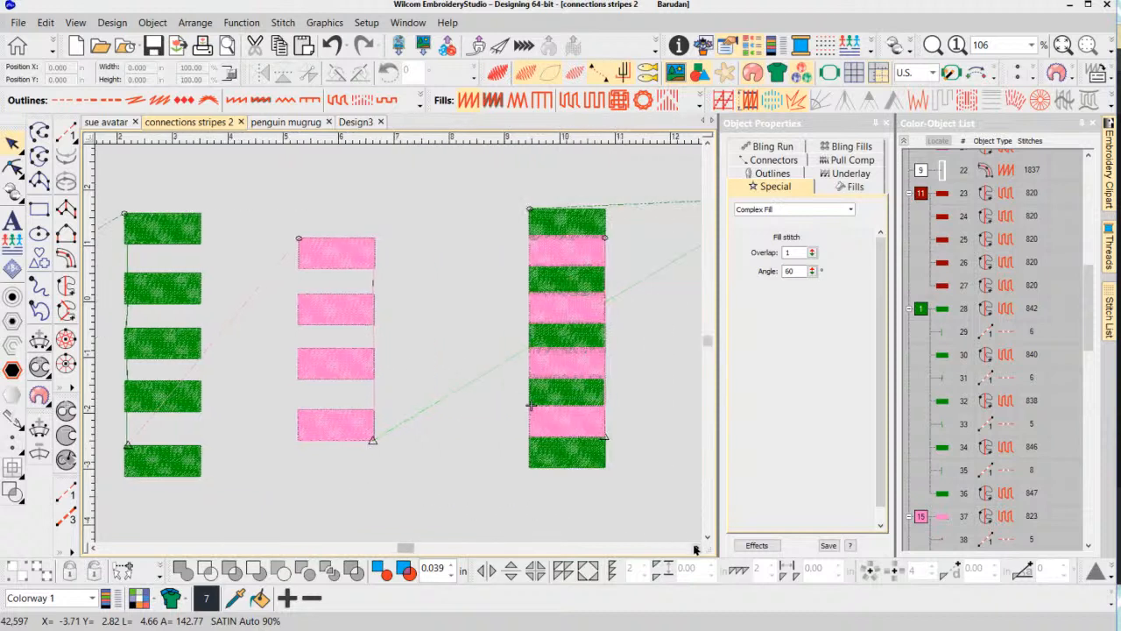
{"action": "left_click", "coordinate": [696, 547]}
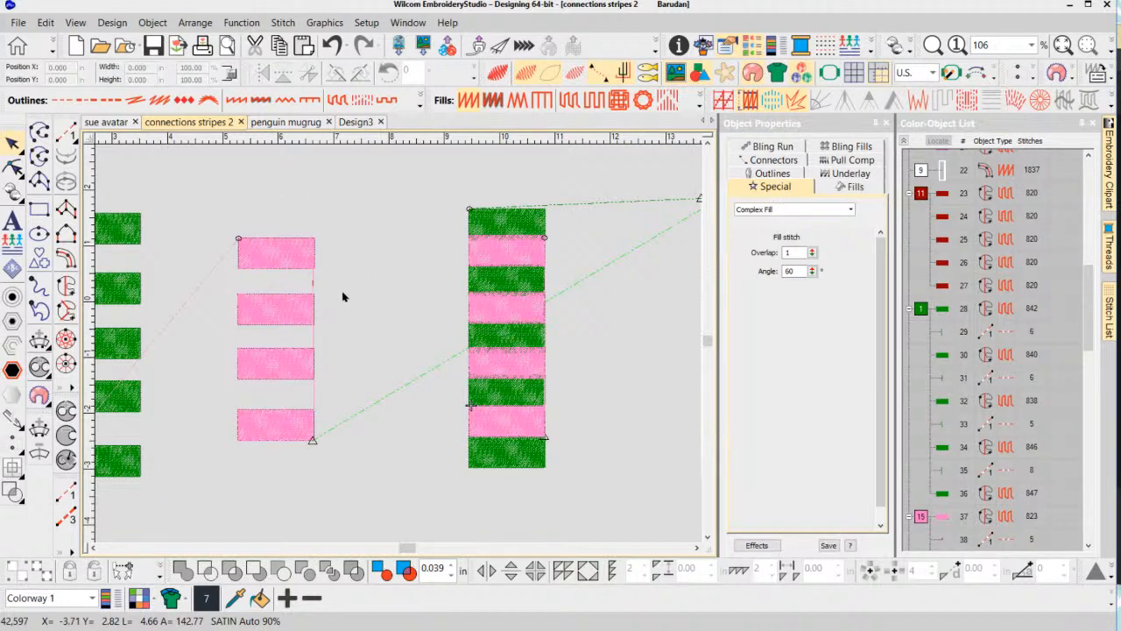
{"action": "left_click", "coordinate": [698, 548]}
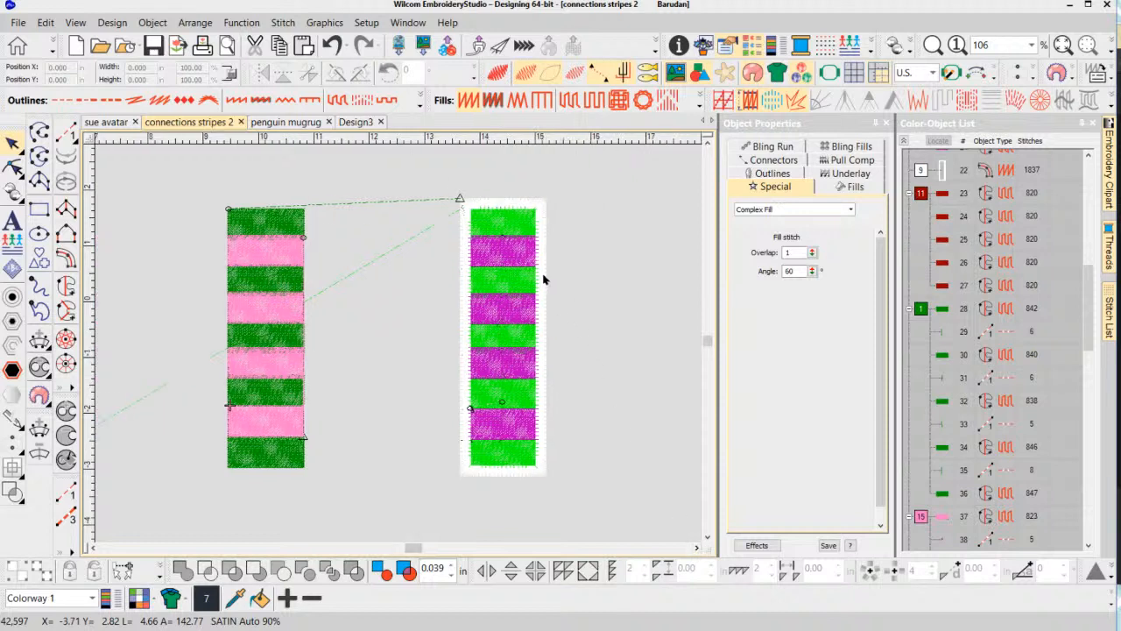
{"action": "left_click", "coordinate": [496, 72]}
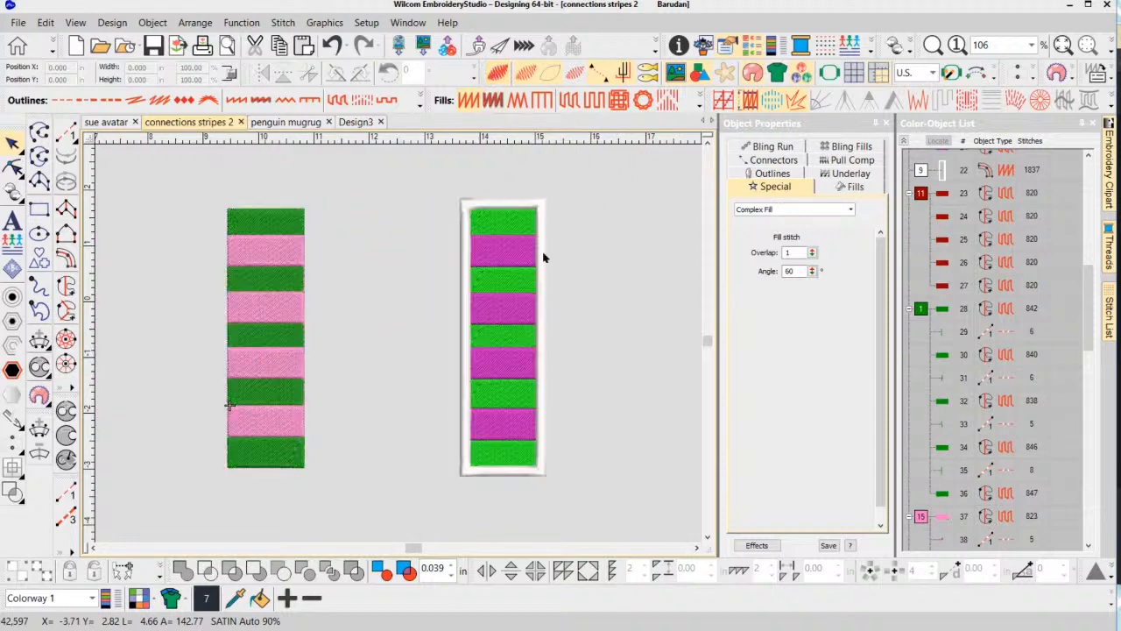
Move the white border off the bright green and purple stripes to uncover their edges, then place it back around them.
{"action": "left_click", "coordinate": [534, 207]}
{"action": "left_click_drag", "start_coordinate": [534, 207], "coordinate": [420, 207]}
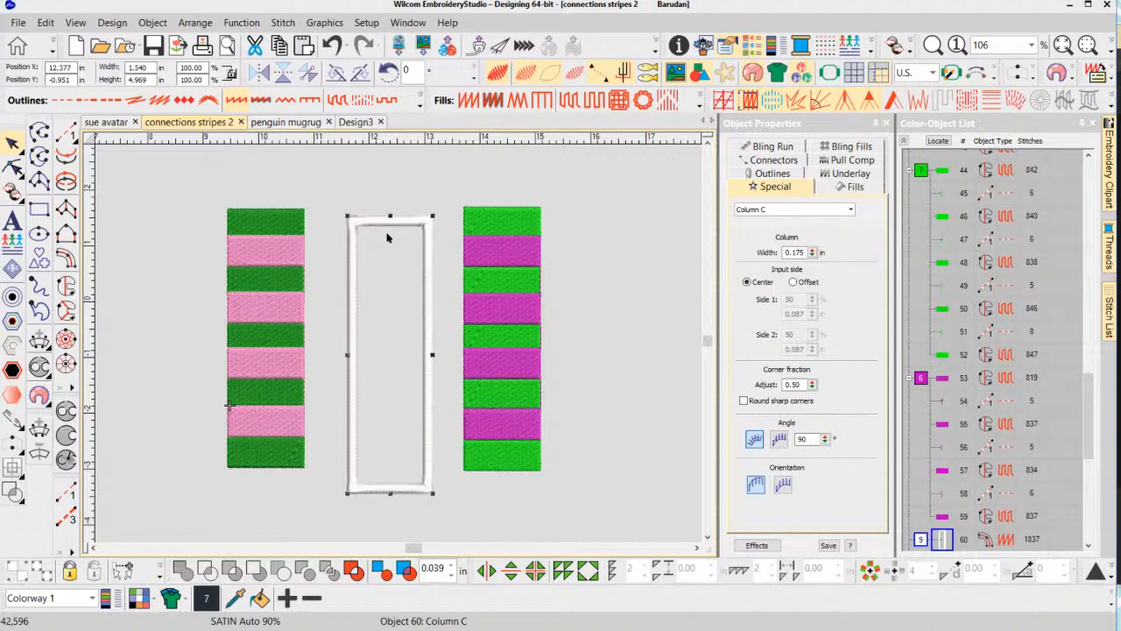
{"action": "left_click_drag", "start_coordinate": [390, 216], "coordinate": [501, 209]}
{"action": "left_click", "coordinate": [611, 290]}
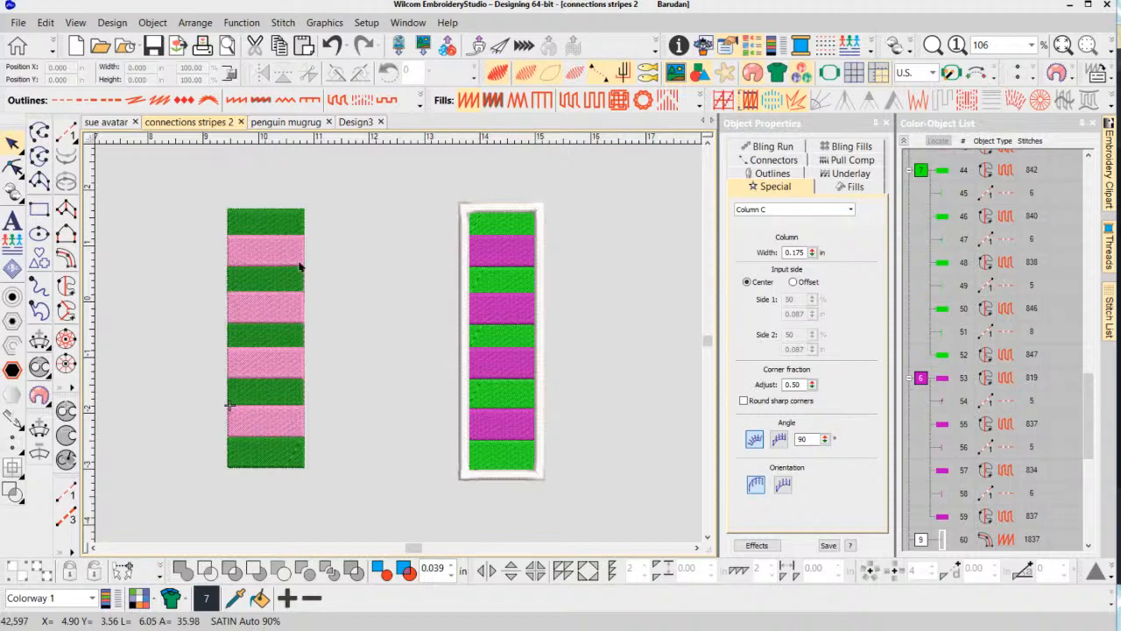
Inspect the combined green and pink column's edges and stripe overlaps up close, and turn off TrueView to examine its connections.
{"action": "scroll", "coordinate": [299, 266], "scroll_direction": "up", "scroll_amount": 4}
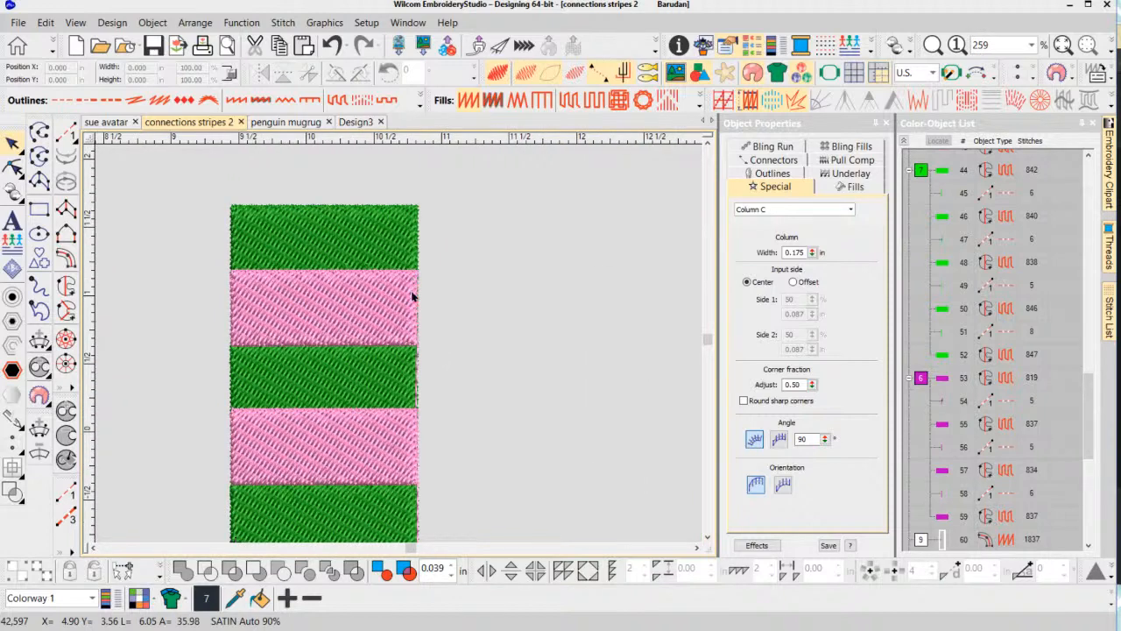
{"action": "left_click", "coordinate": [497, 72]}
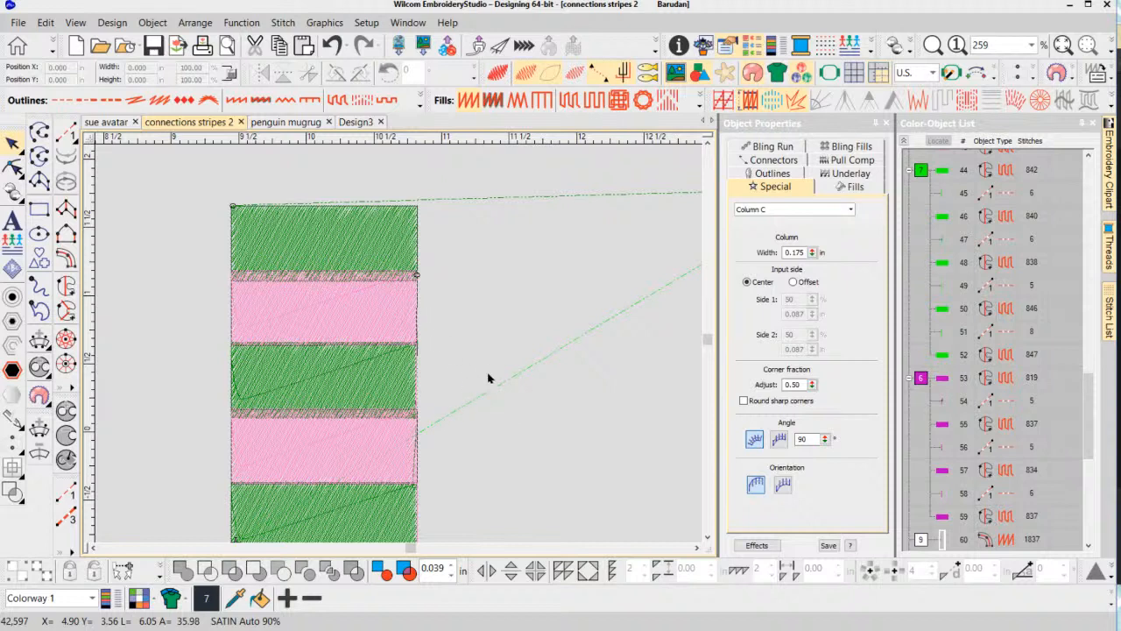
{"action": "scroll", "coordinate": [513, 395], "scroll_direction": "down", "scroll_amount": 3}
{"action": "scroll", "coordinate": [380, 343], "scroll_direction": "up", "scroll_amount": 1}
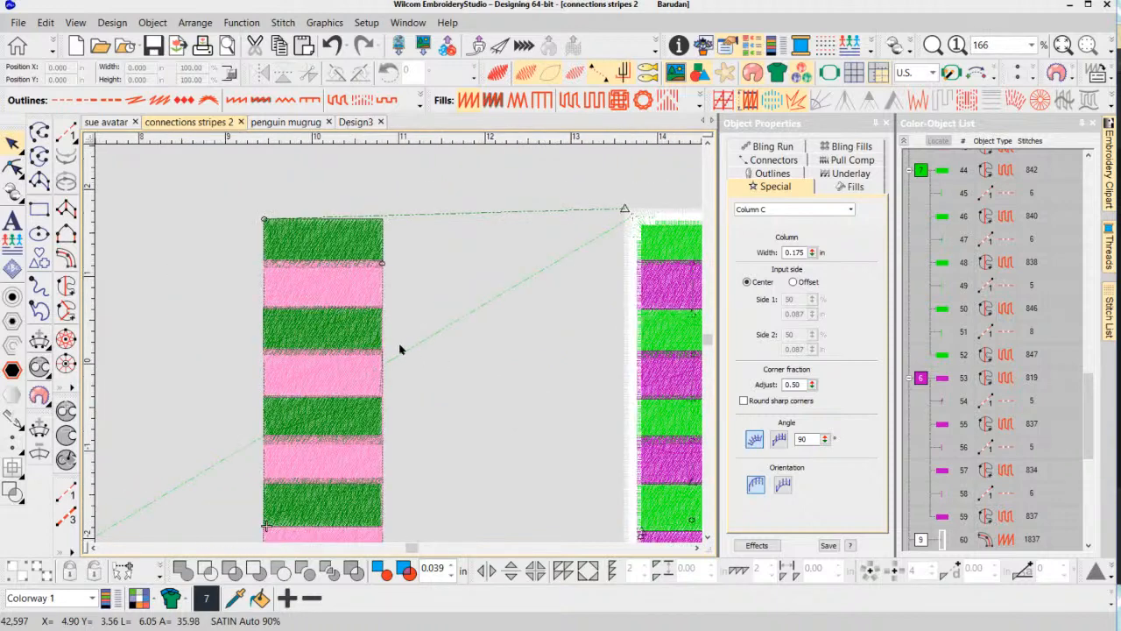
{"action": "scroll", "coordinate": [400, 349], "scroll_direction": "down", "scroll_amount": 2}
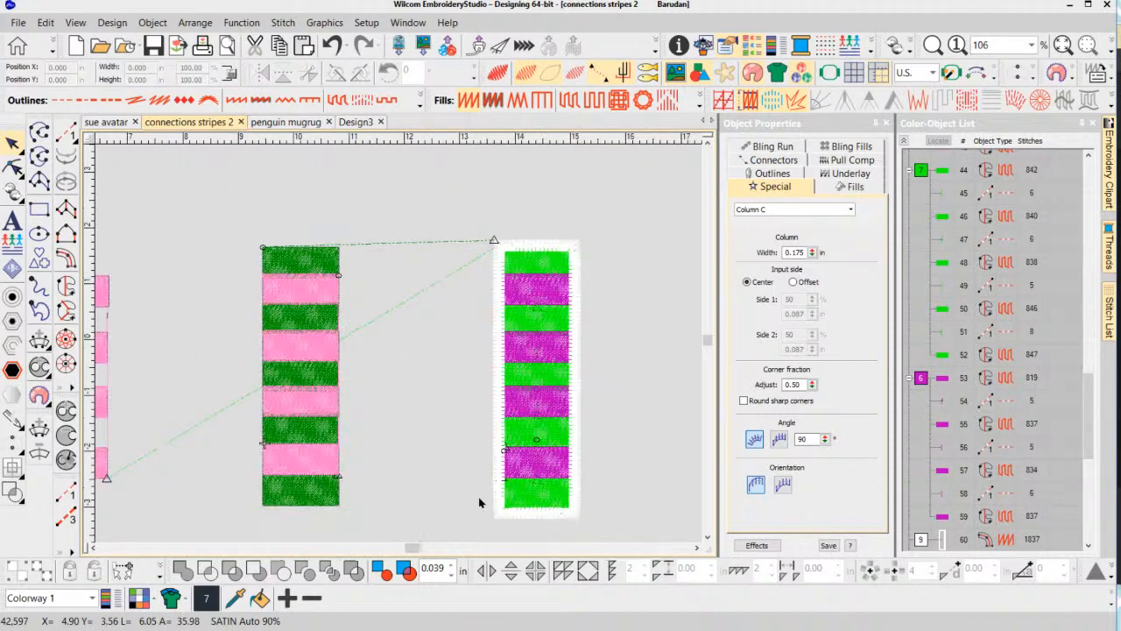
{"action": "left_click", "coordinate": [695, 548]}
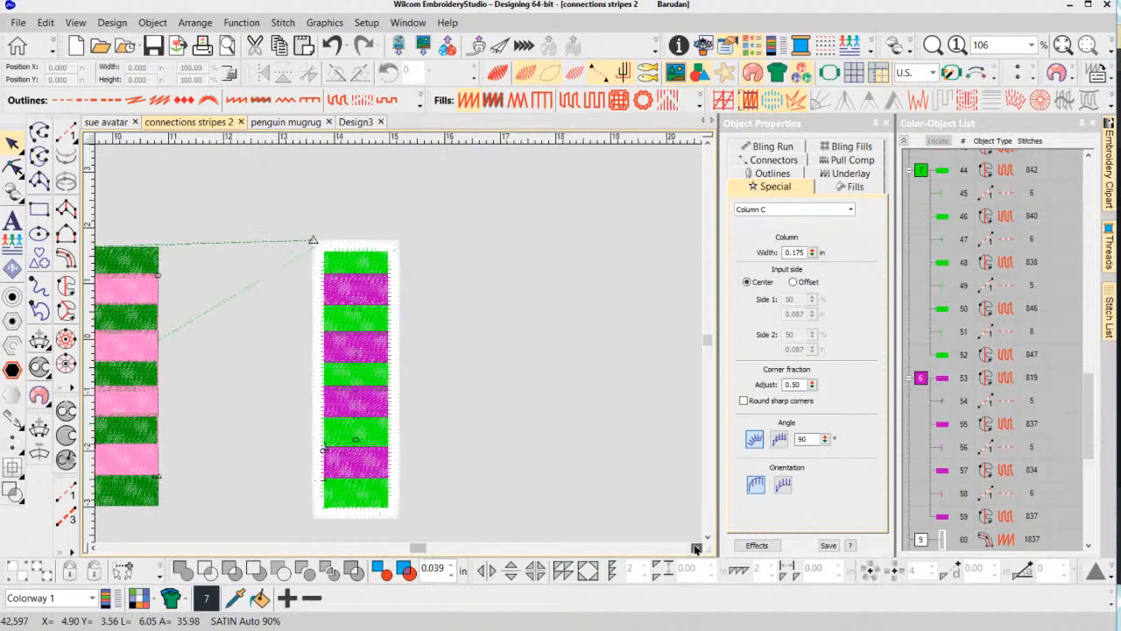
Examine the striped scarf in the penguin mugrug design up close, with TrueView off and on.
{"action": "scroll", "coordinate": [282, 389], "scroll_direction": "up", "scroll_amount": 1}
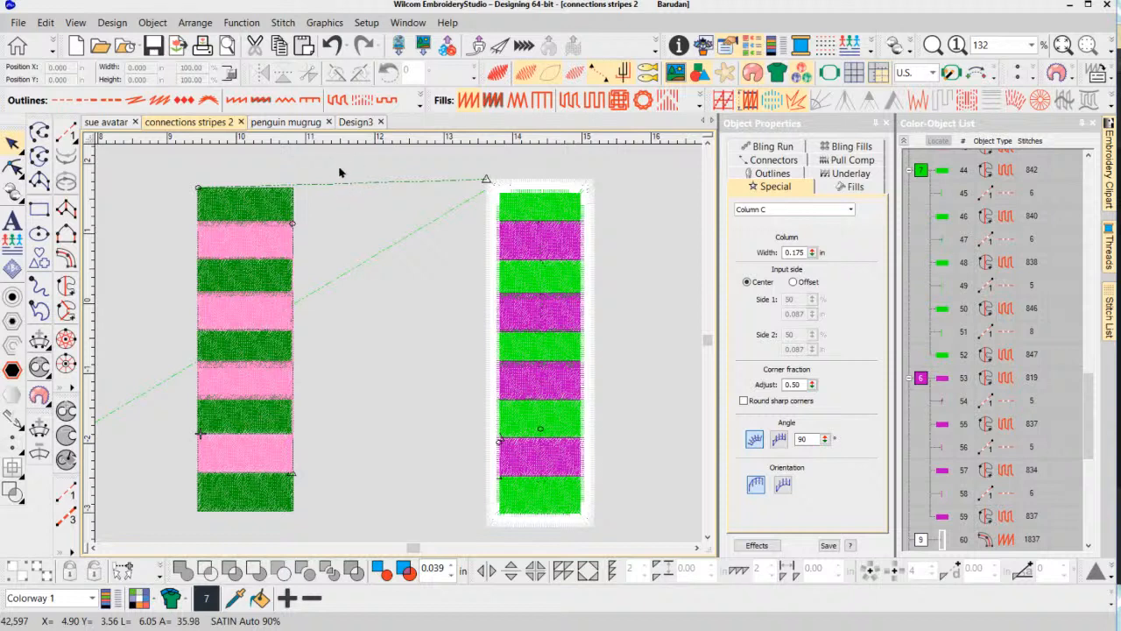
{"action": "left_click", "coordinate": [283, 123]}
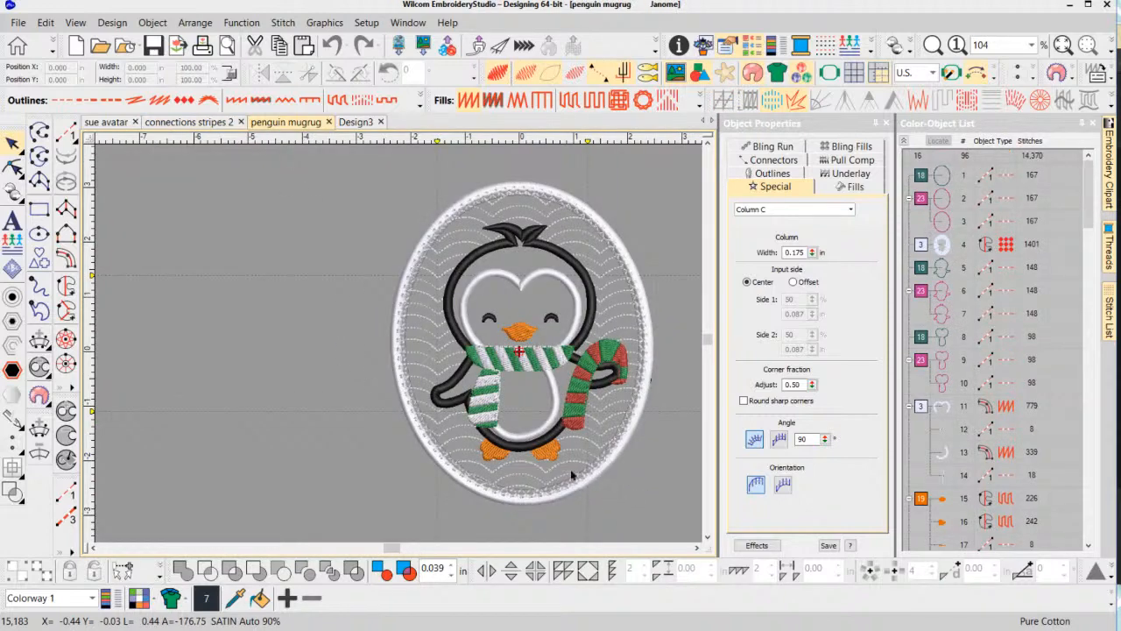
{"action": "scroll", "coordinate": [526, 398], "scroll_direction": "up", "scroll_amount": 4}
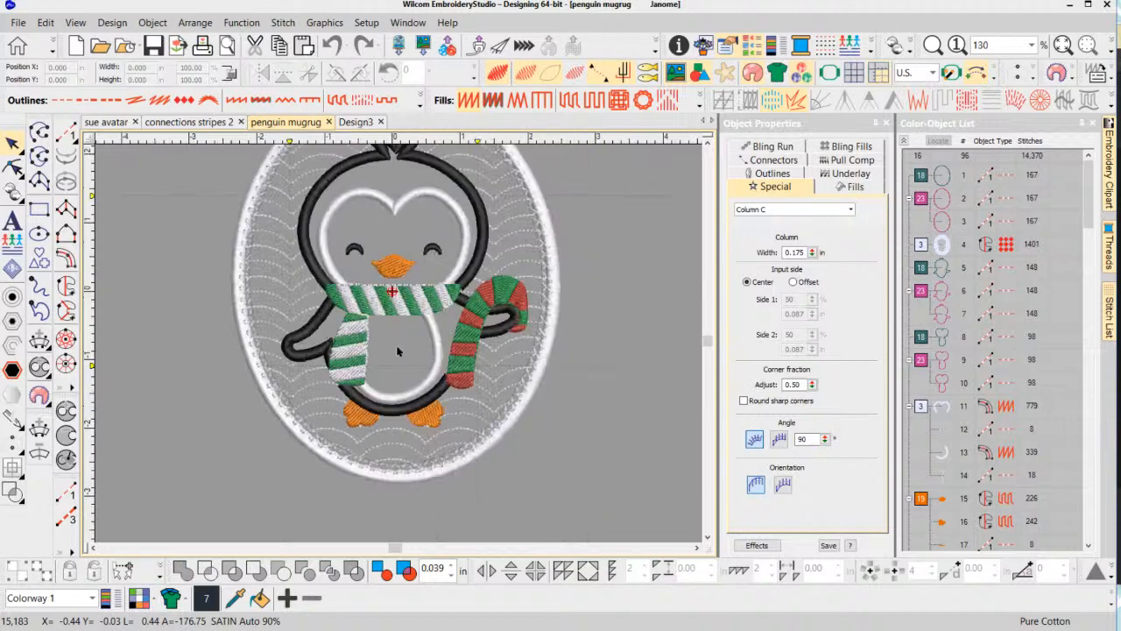
{"action": "scroll", "coordinate": [401, 349], "scroll_direction": "up", "scroll_amount": 2}
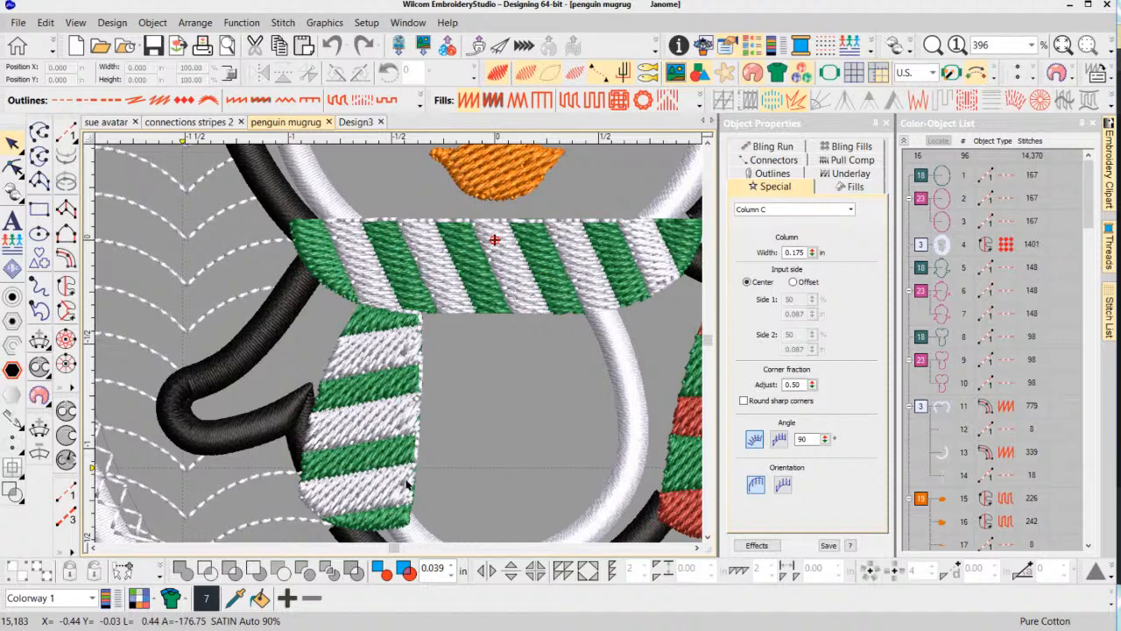
{"action": "left_click", "coordinate": [498, 73]}
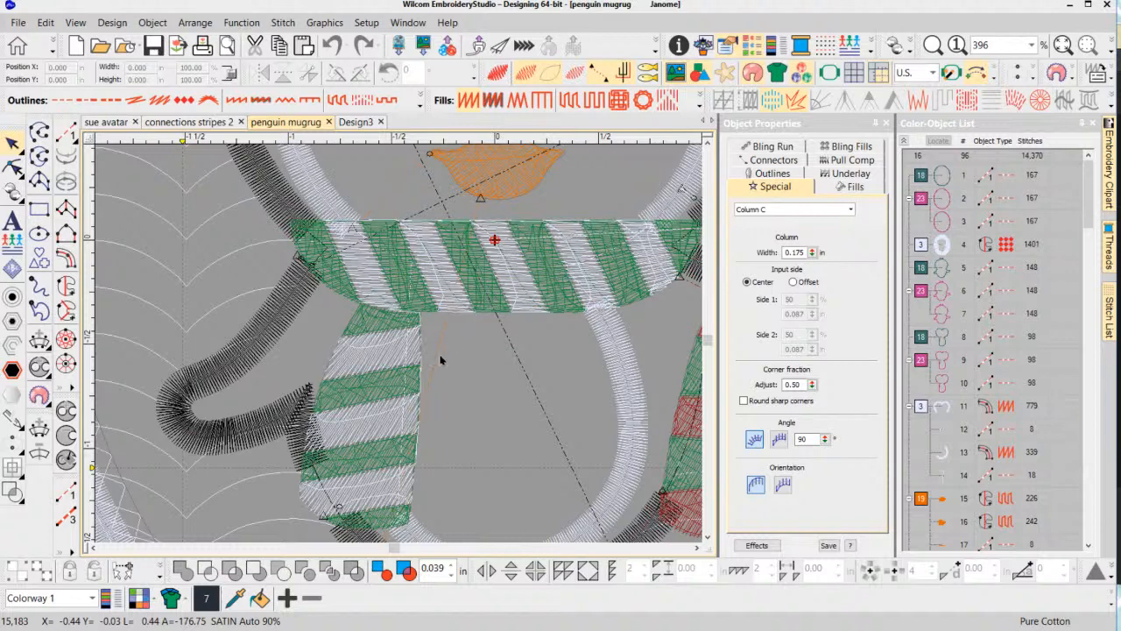
{"action": "left_click", "coordinate": [496, 76]}
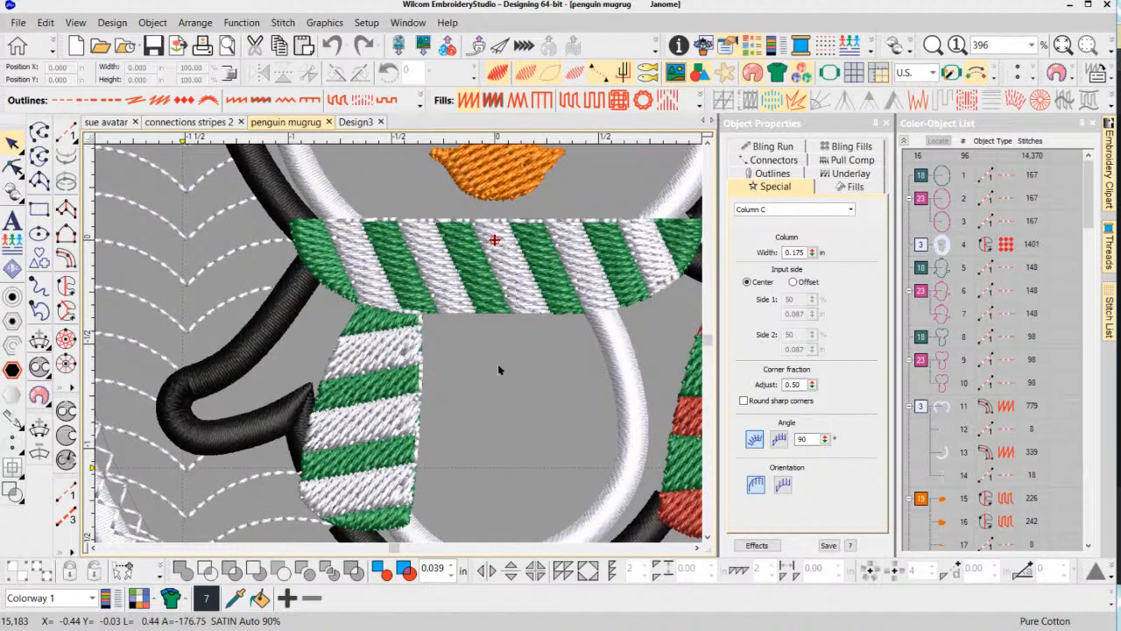
{"action": "scroll", "coordinate": [497, 370], "scroll_direction": "down", "scroll_amount": 3}
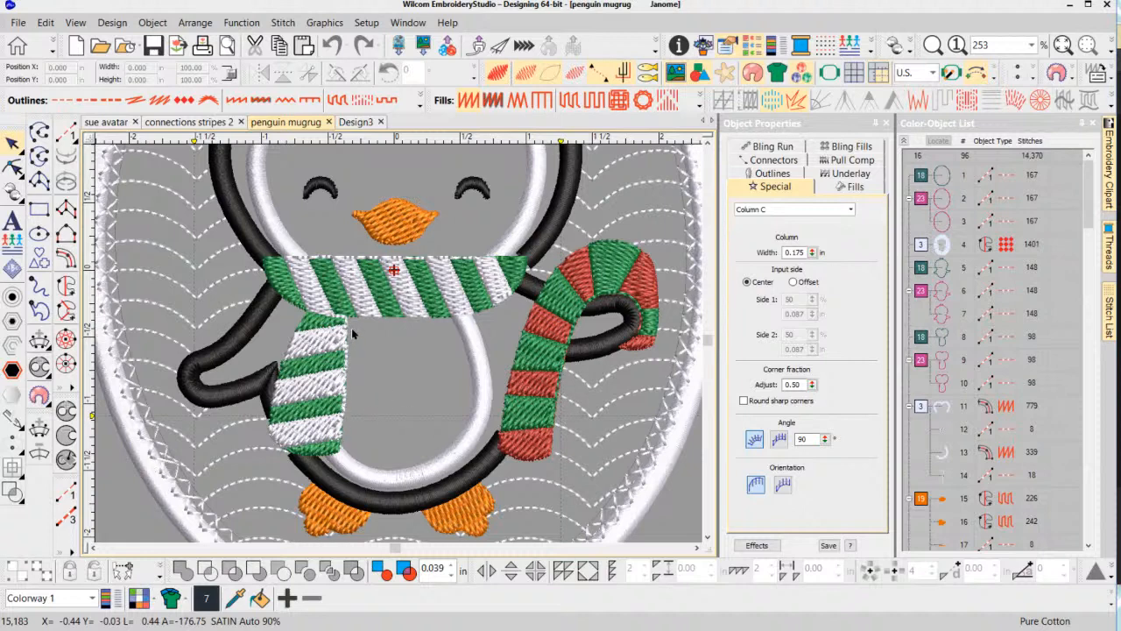
View the stitched penguin photo in Design3 up close, and compare it with the striped columns in connections stripes 2.
{"action": "left_click", "coordinate": [360, 123]}
{"action": "scroll", "coordinate": [389, 429], "scroll_direction": "up", "scroll_amount": 4}
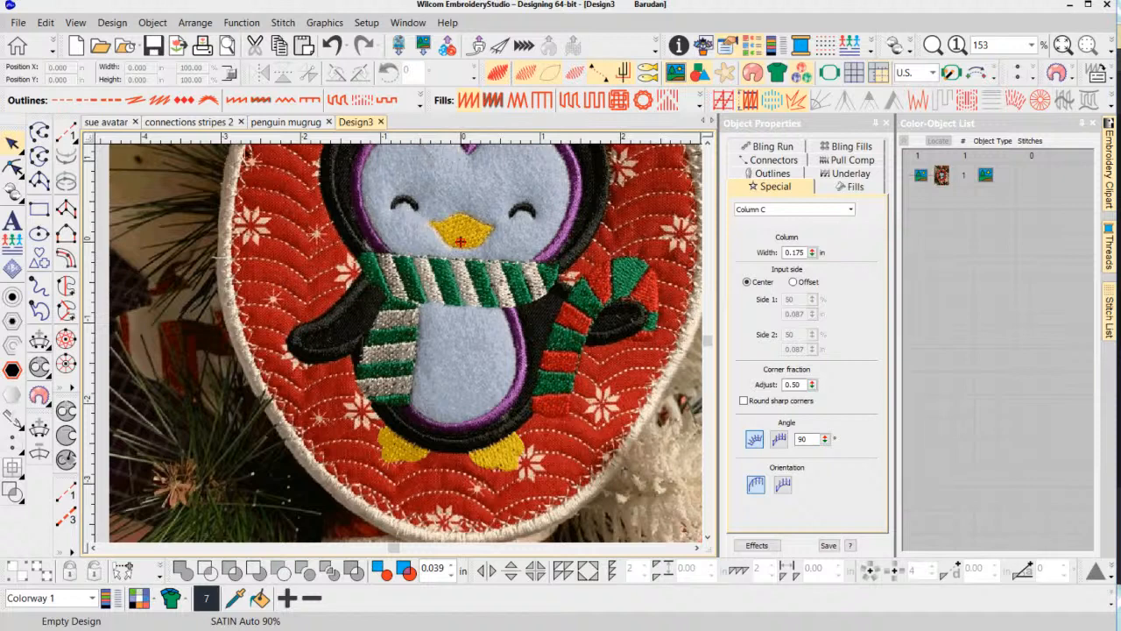
{"action": "left_click", "coordinate": [200, 123]}
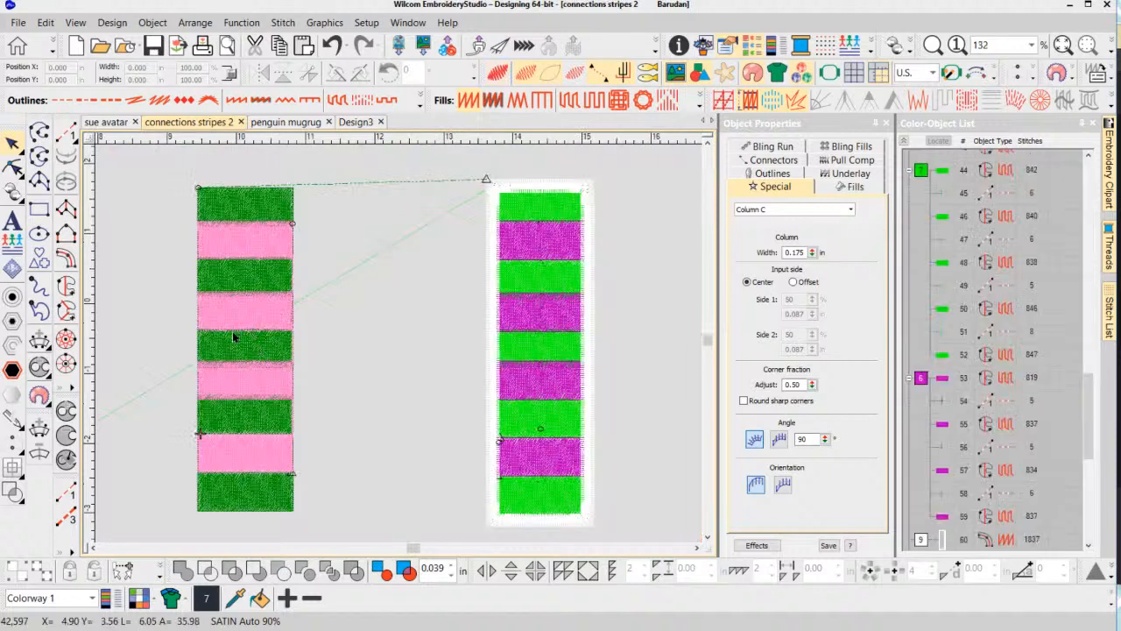
{"action": "scroll", "coordinate": [225, 327], "scroll_direction": "down", "scroll_amount": 1}
{"action": "scroll", "coordinate": [332, 345], "scroll_direction": "down", "scroll_amount": 1}
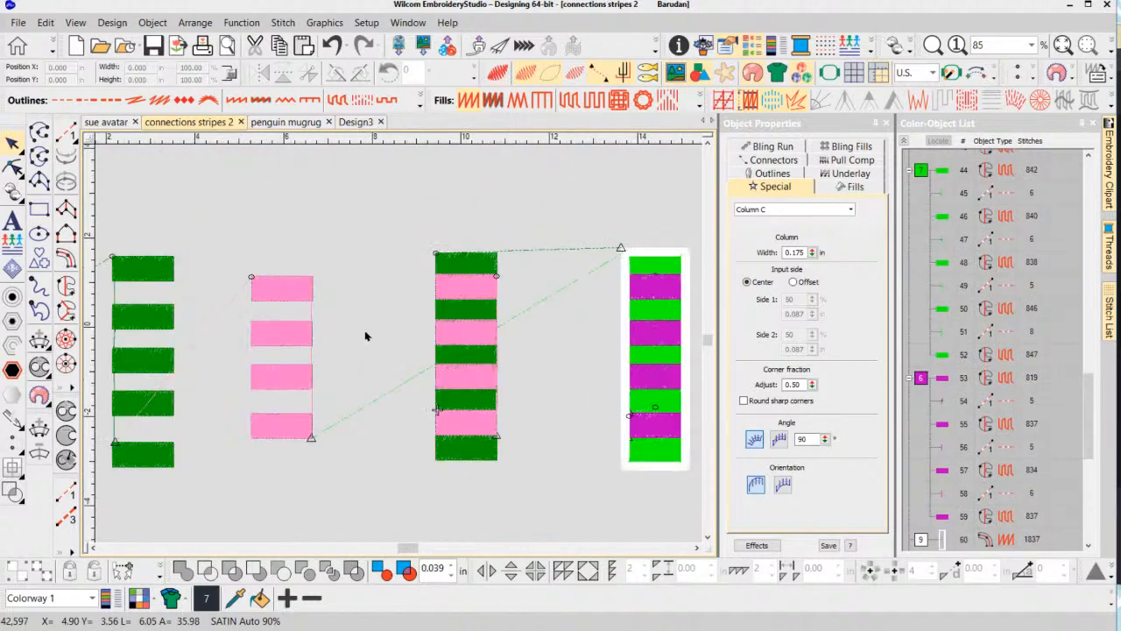
{"action": "scroll", "coordinate": [402, 339], "scroll_direction": "up", "scroll_amount": 1}
{"action": "scroll", "coordinate": [406, 351], "scroll_direction": "down", "scroll_amount": 1}
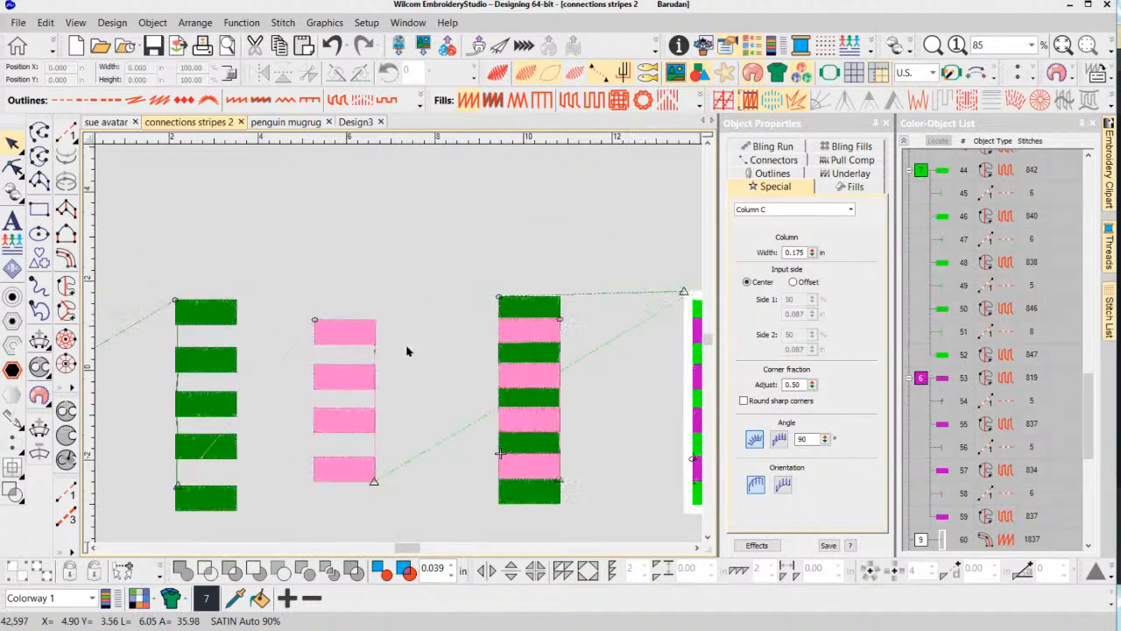
{"action": "scroll", "coordinate": [406, 352], "scroll_direction": "down", "scroll_amount": 1}
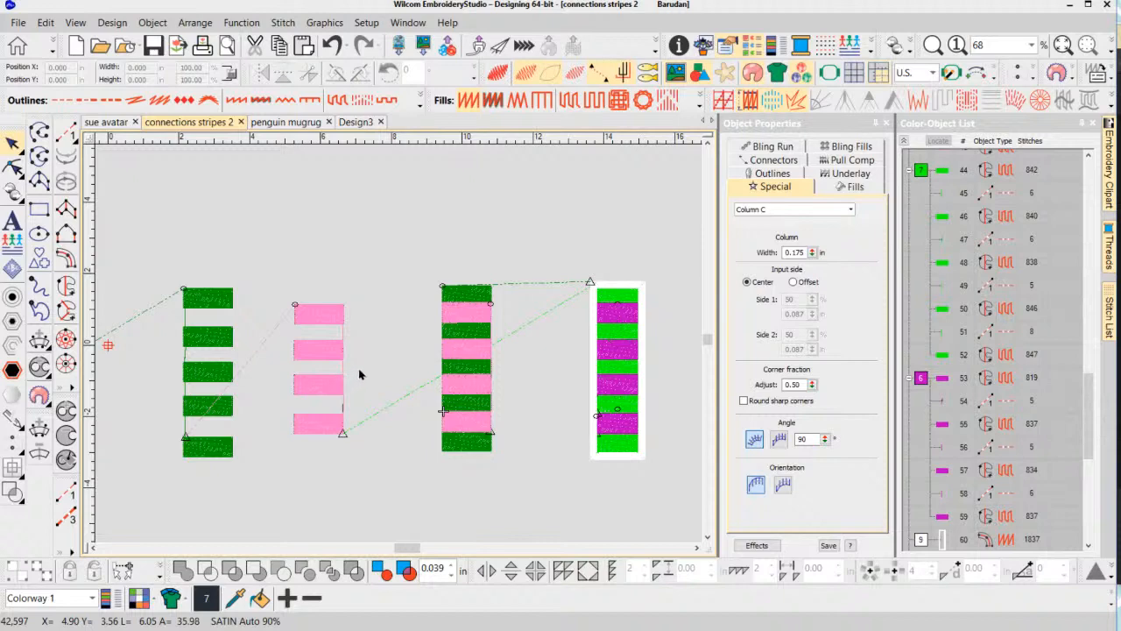
Review the Design3 photo and the penguin mugrug scarf once more, and return to the connections stripes 2 design.
{"action": "left_click", "coordinate": [367, 123]}
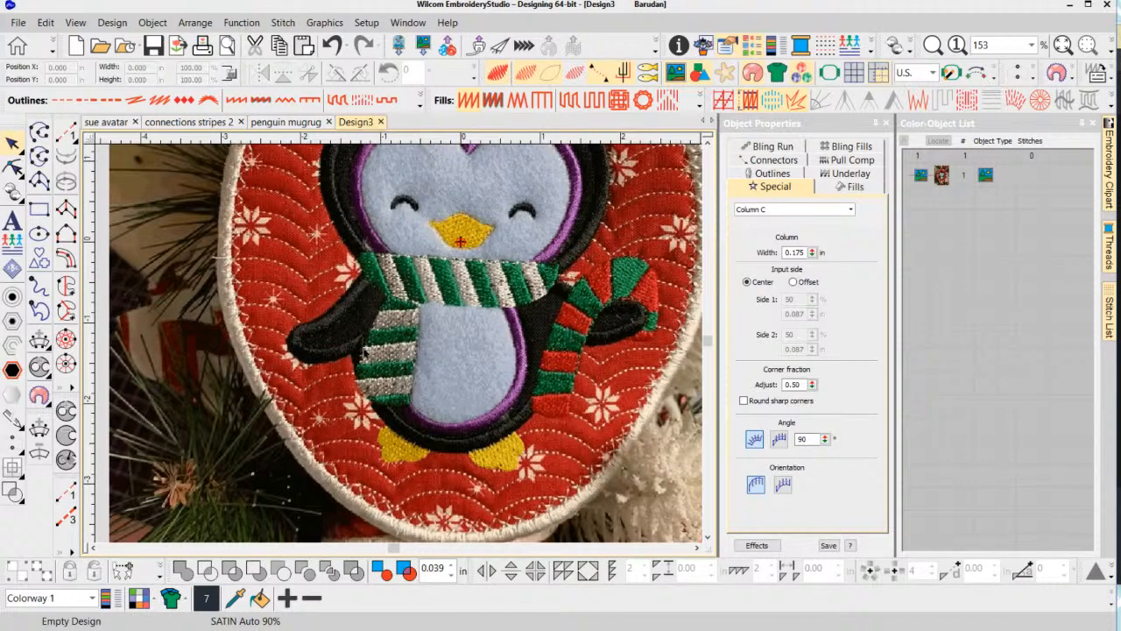
{"action": "left_click", "coordinate": [285, 120]}
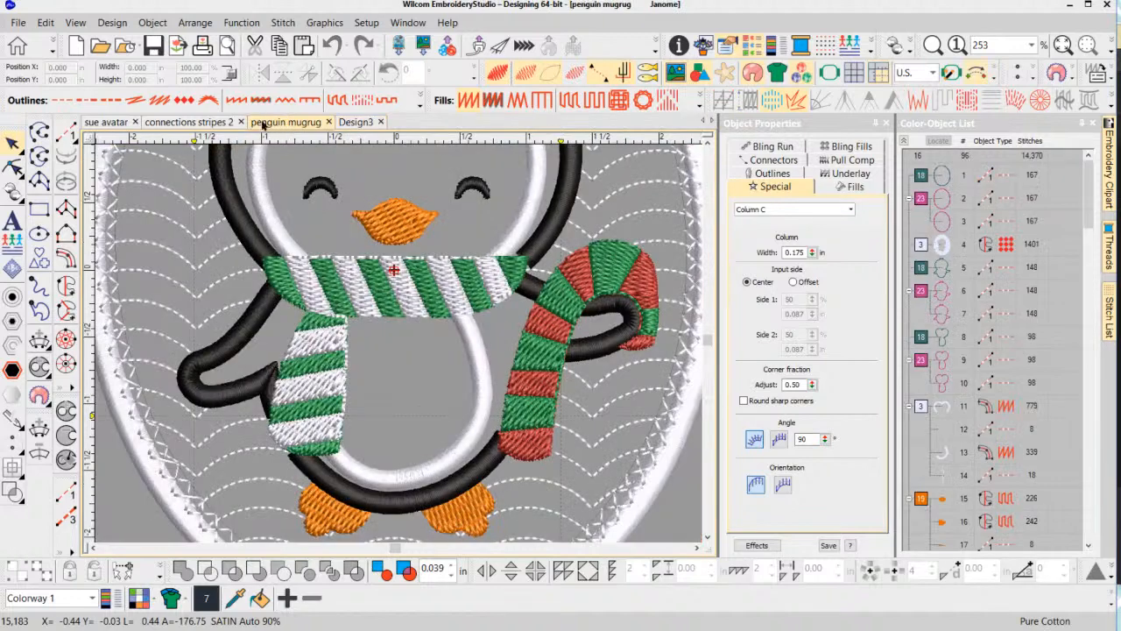
{"action": "left_click", "coordinate": [210, 127]}
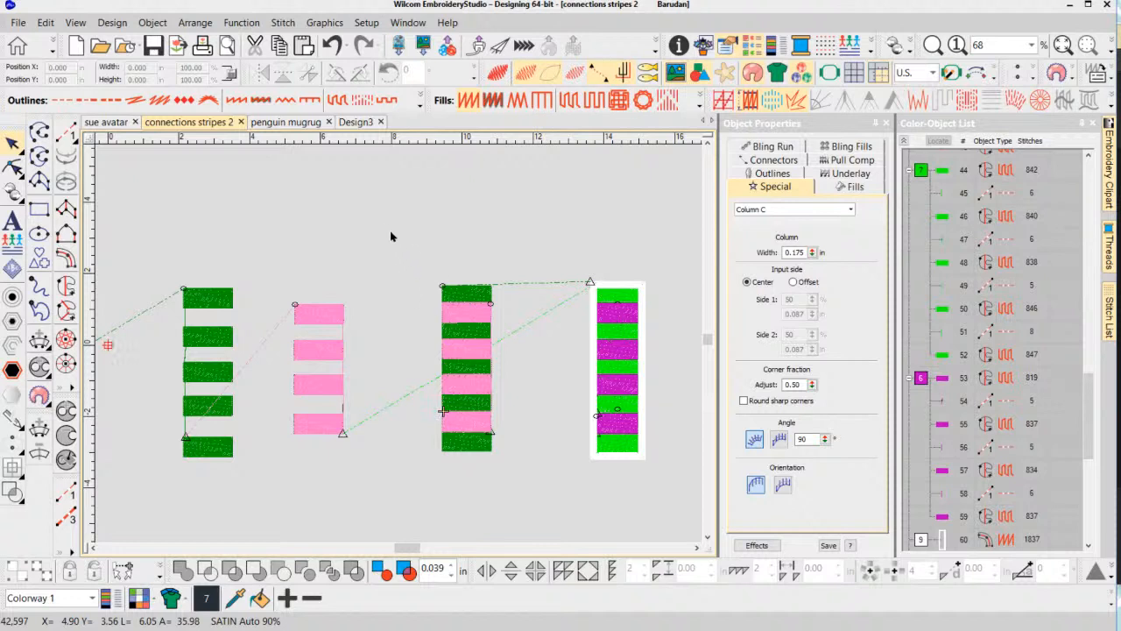
Draw a horizontal filled rectangle in the empty area above the striped columns.
{"action": "left_click", "coordinate": [39, 208]}
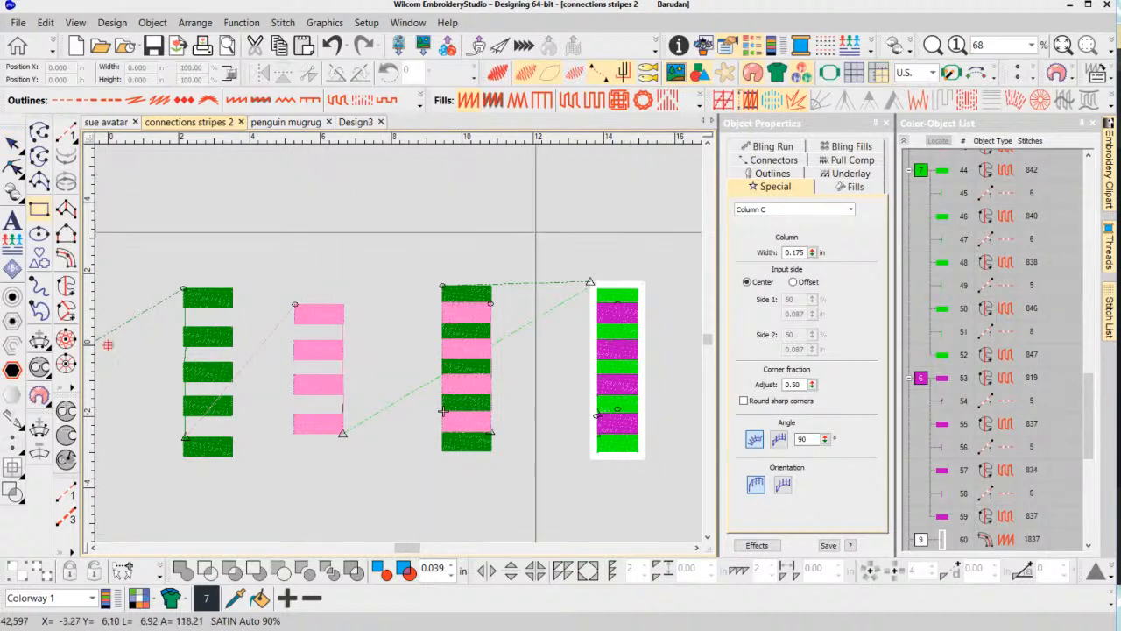
{"action": "scroll", "coordinate": [320, 324], "scroll_direction": "up", "scroll_amount": 3}
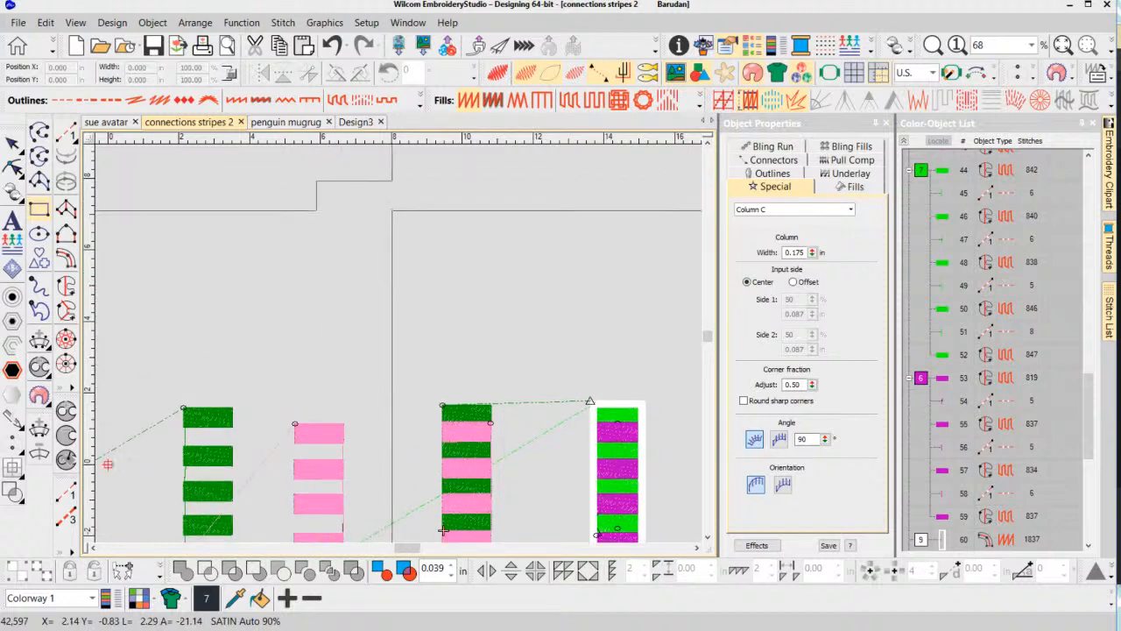
{"action": "left_click_drag", "start_coordinate": [316, 181], "coordinate": [391, 210]}
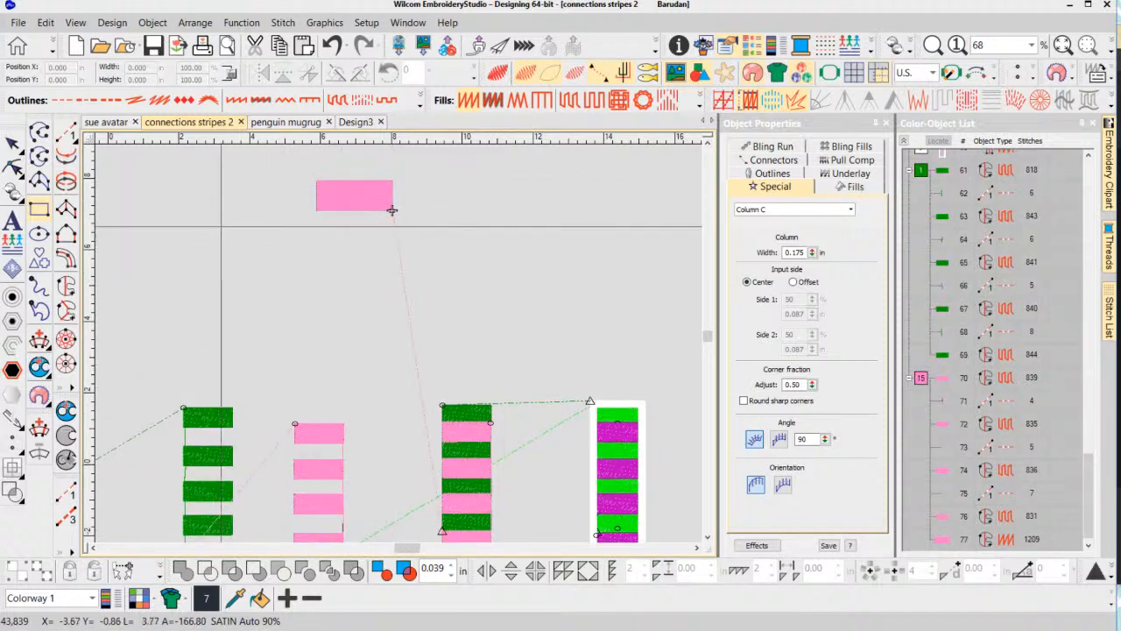
Start a new blank design and draw a horizontal filled rectangle about 1.94 by 0.66 in above the design's centre.
{"action": "left_click", "coordinate": [17, 22]}
{"action": "left_click", "coordinate": [53, 42]}
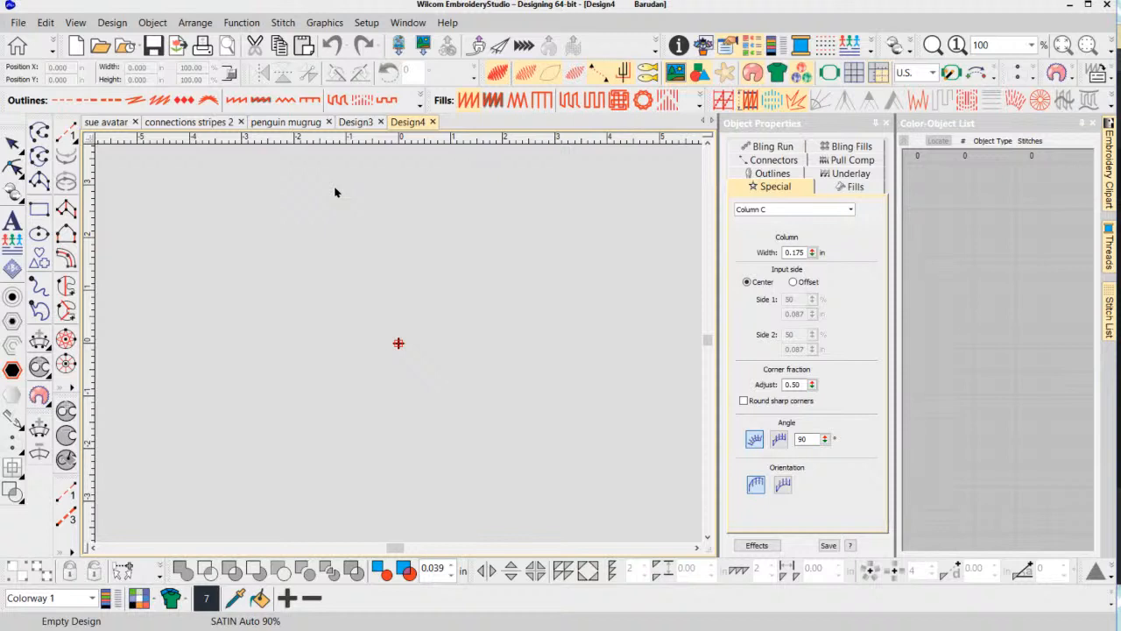
{"action": "left_click", "coordinate": [39, 209]}
{"action": "left_click", "coordinate": [290, 209]}
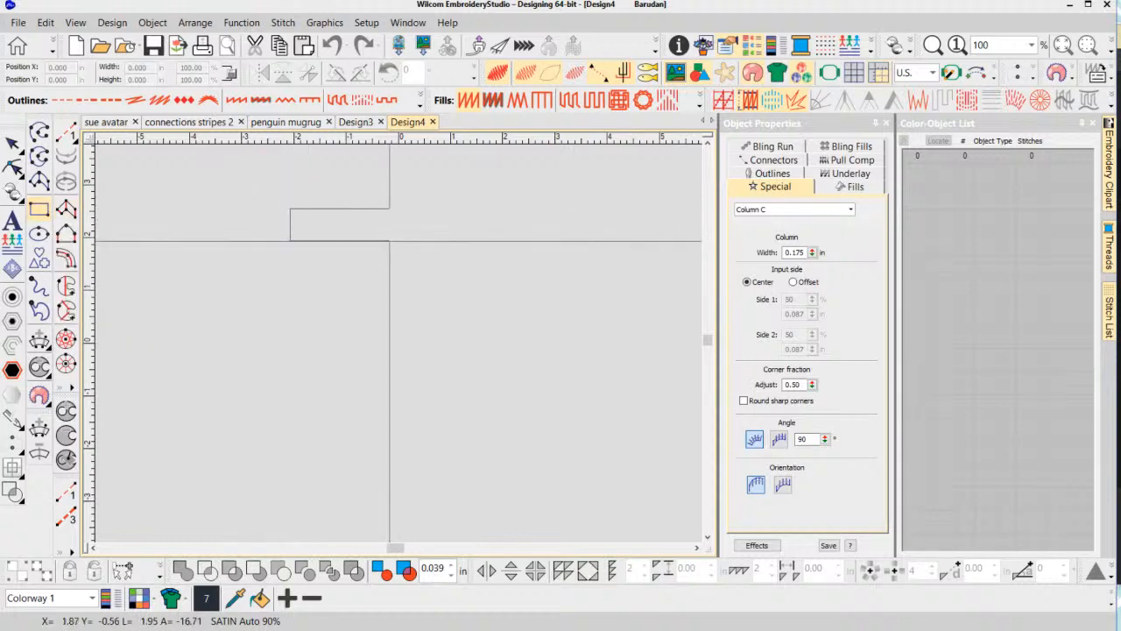
{"action": "left_click", "coordinate": [391, 244]}
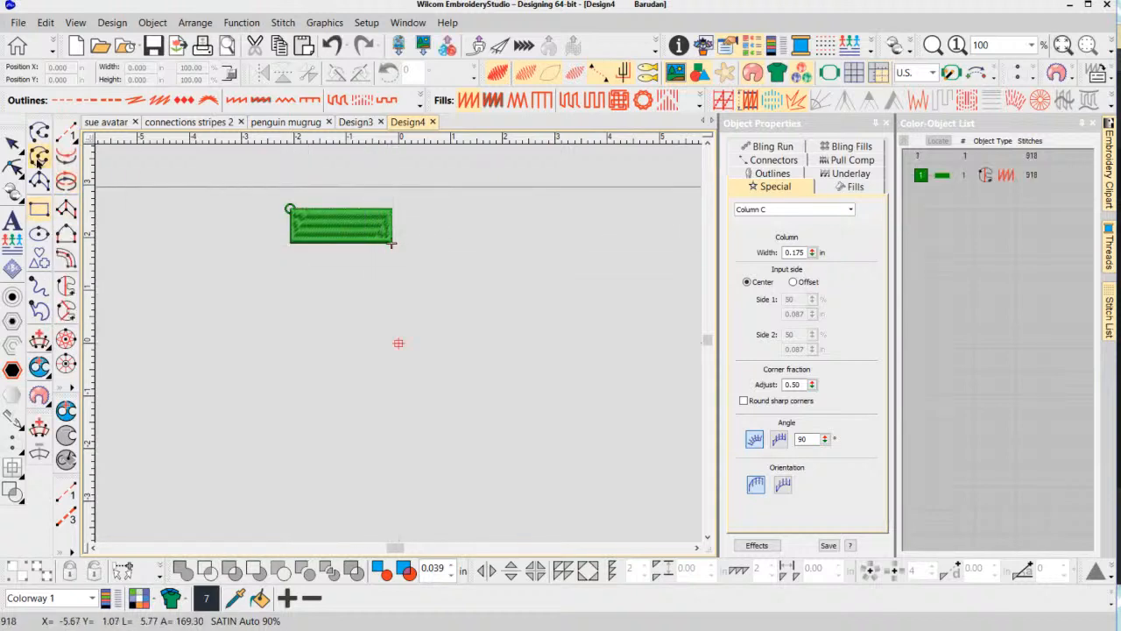
{"action": "key", "text": "Escape"}
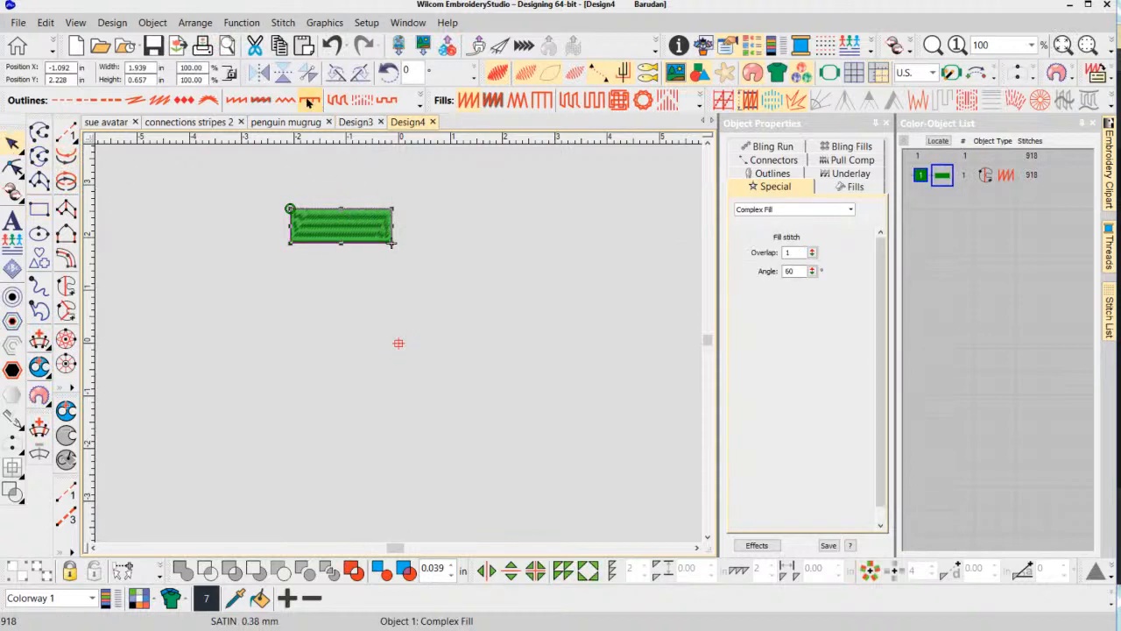
Apply a Tatami fill to the green rectangle and turn off TrueView to show its stitches.
{"action": "left_click", "coordinate": [571, 100]}
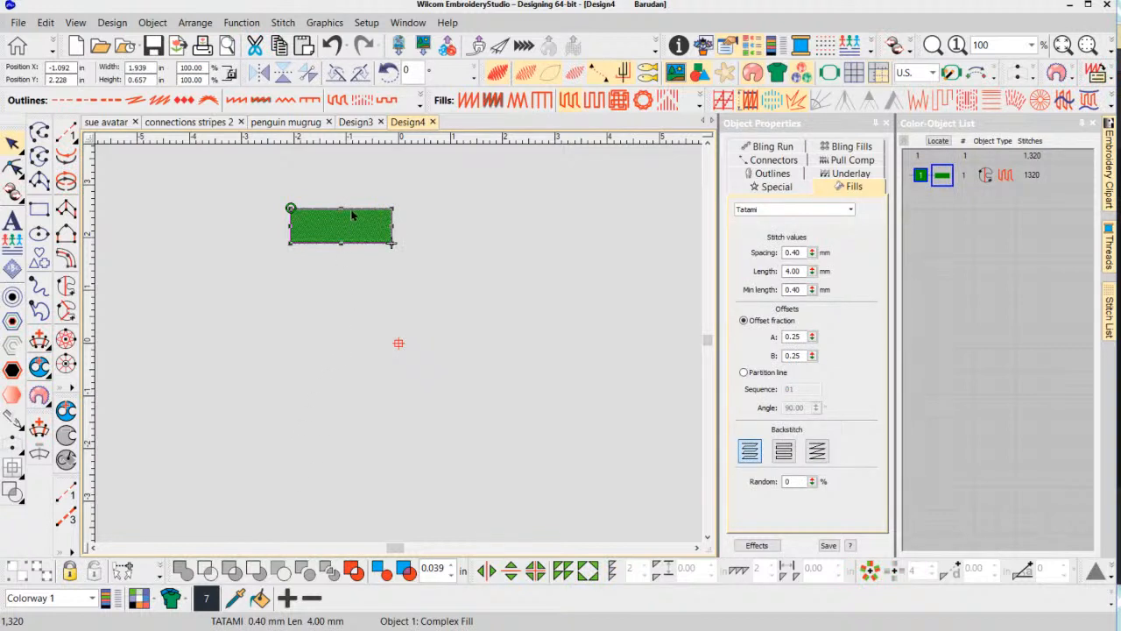
{"action": "left_click", "coordinate": [288, 297]}
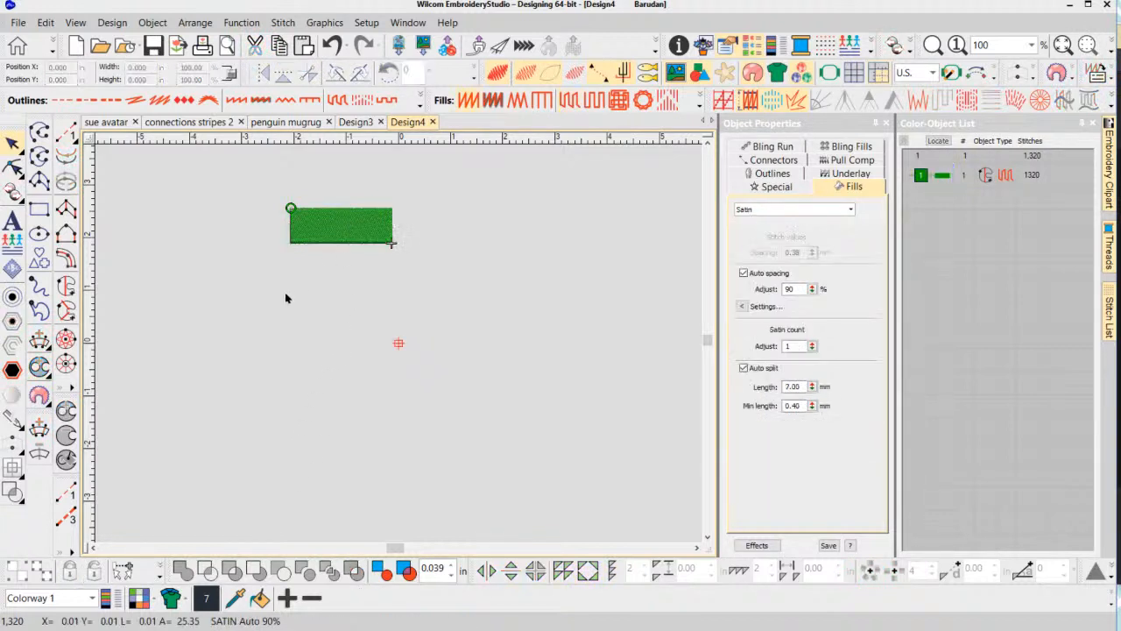
{"action": "left_click", "coordinate": [328, 226]}
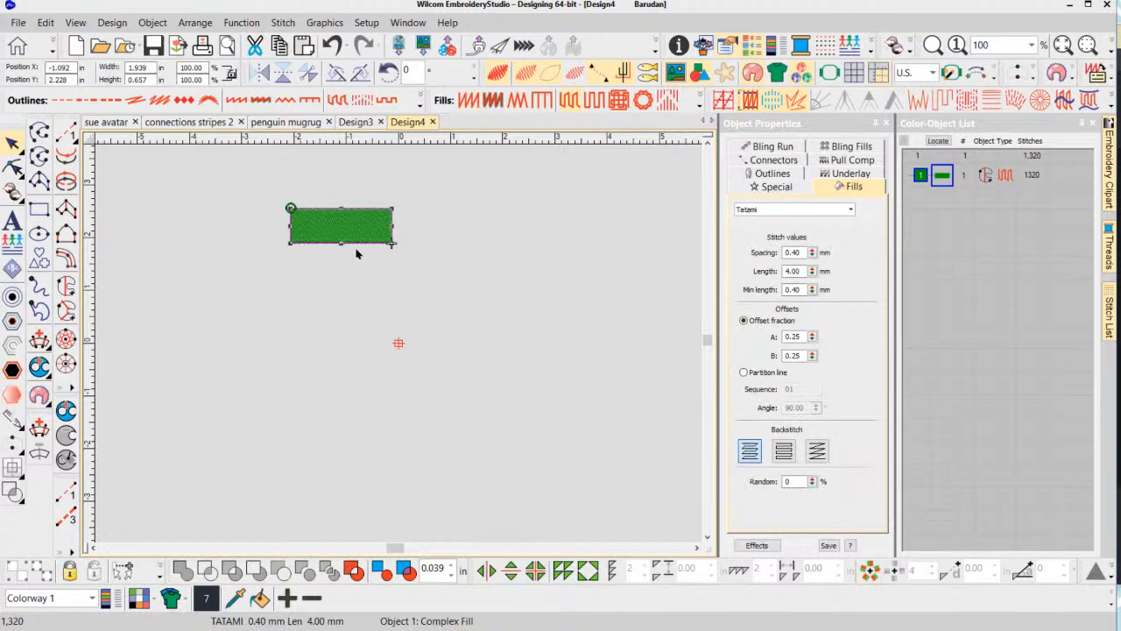
{"action": "left_click", "coordinate": [496, 75]}
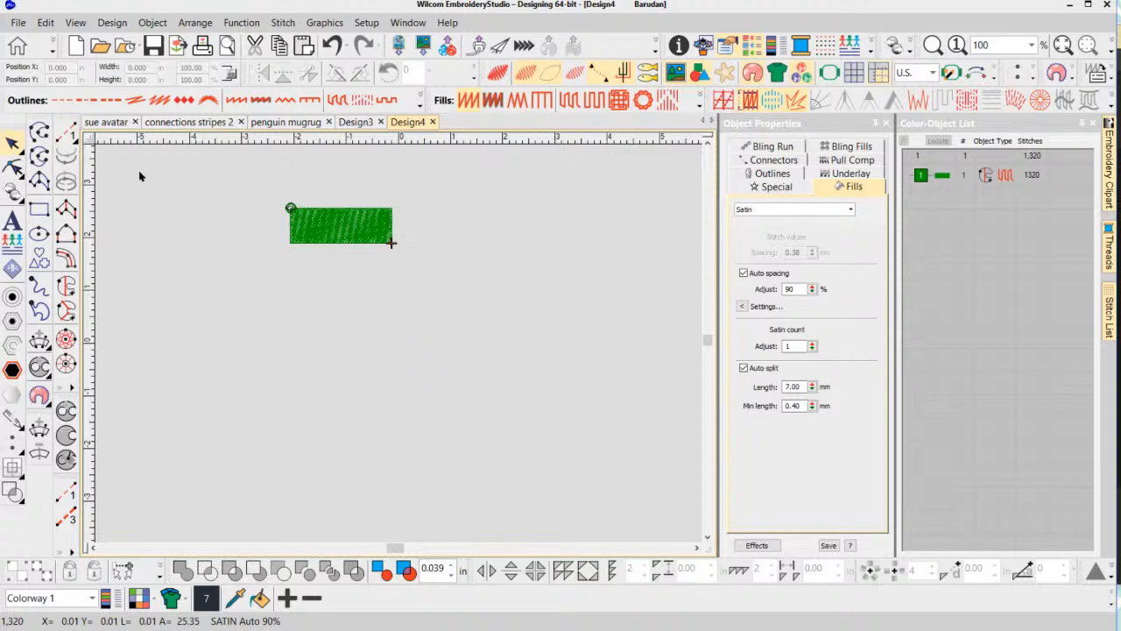
Digitize a straight vertical travel run downward from the green rectangle's lower-right corner.
{"action": "left_click", "coordinate": [68, 133]}
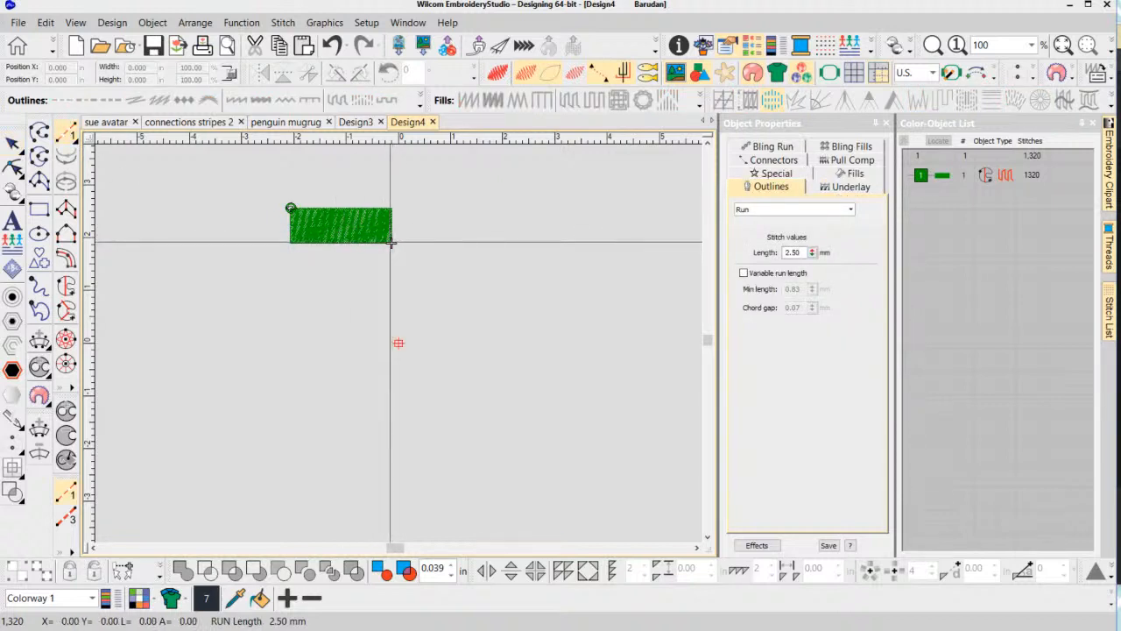
{"action": "left_click", "coordinate": [390, 289]}
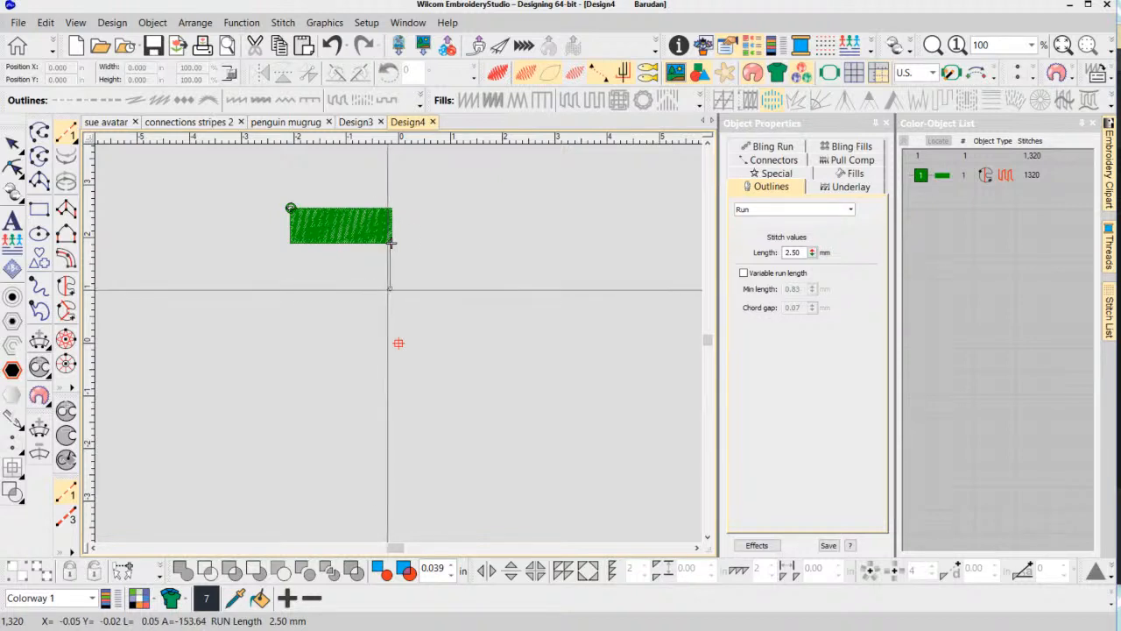
{"action": "key", "text": "Return"}
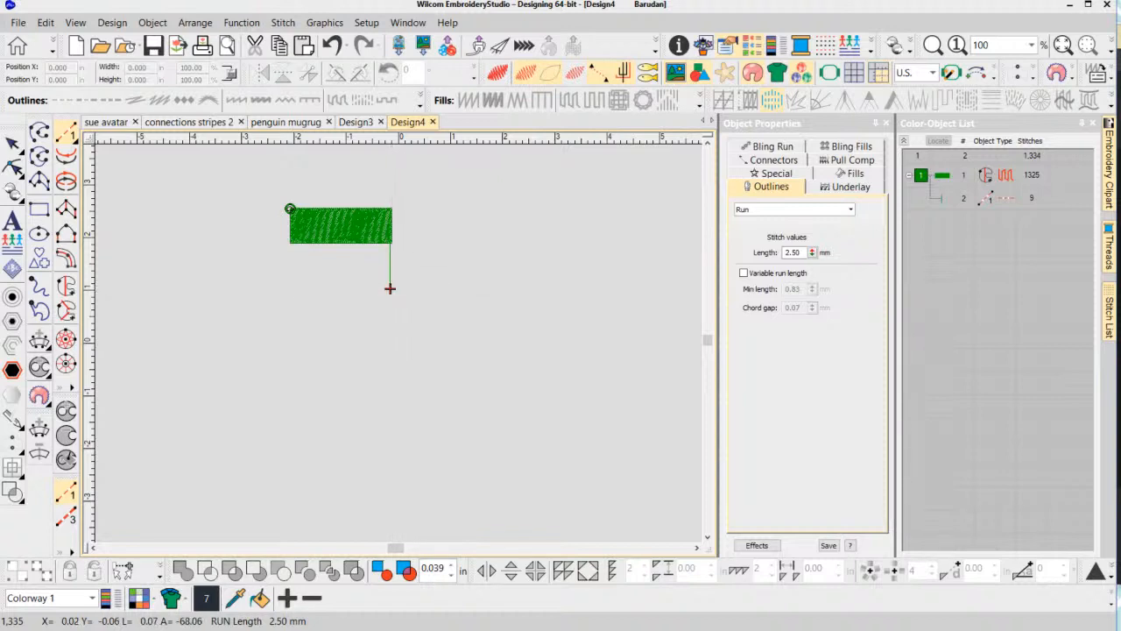
Place a copy of the green rectangle at the travel run's lower end, at about X -1.080, Y 0.682 in.
{"action": "left_click", "coordinate": [12, 142]}
{"action": "left_click", "coordinate": [347, 233]}
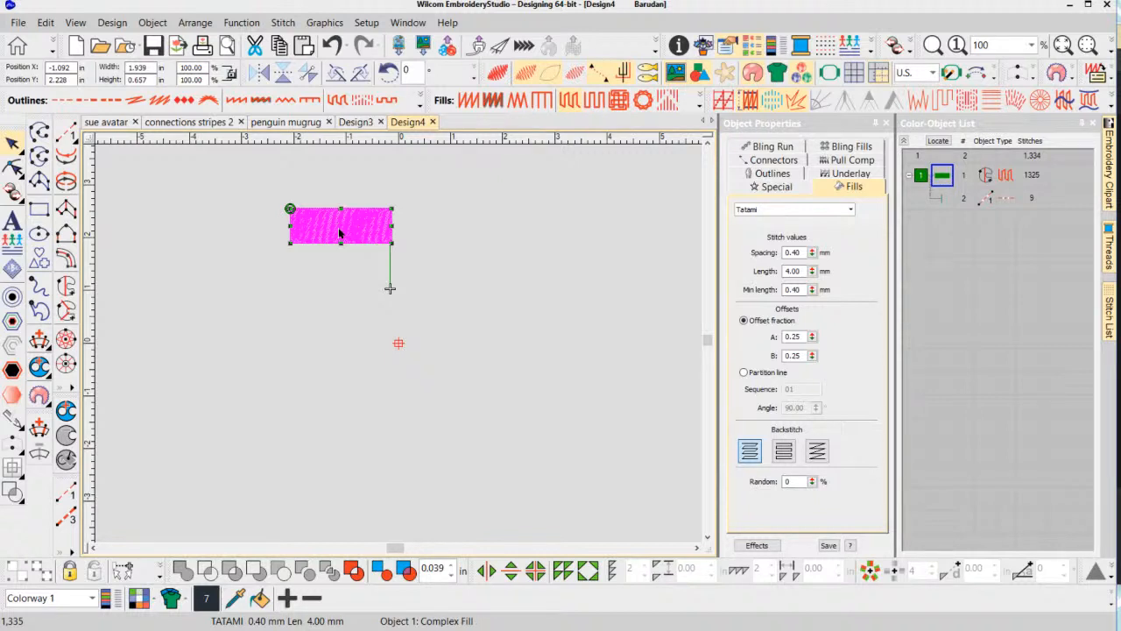
{"action": "left_click_drag", "start_coordinate": [340, 231], "coordinate": [341, 311]}
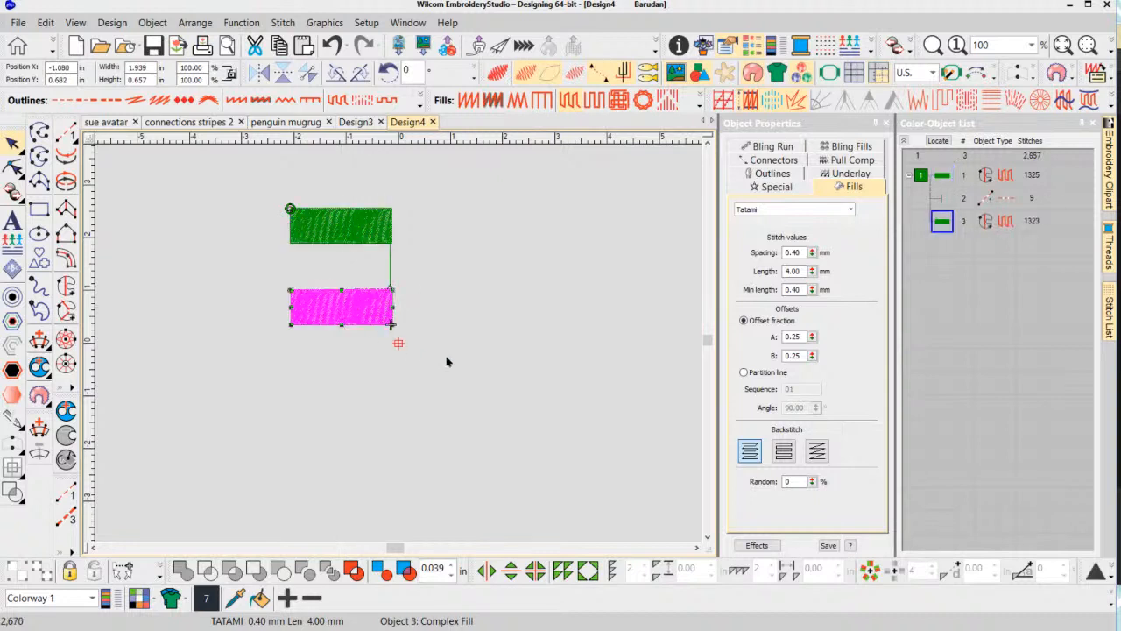
{"action": "left_click", "coordinate": [455, 327]}
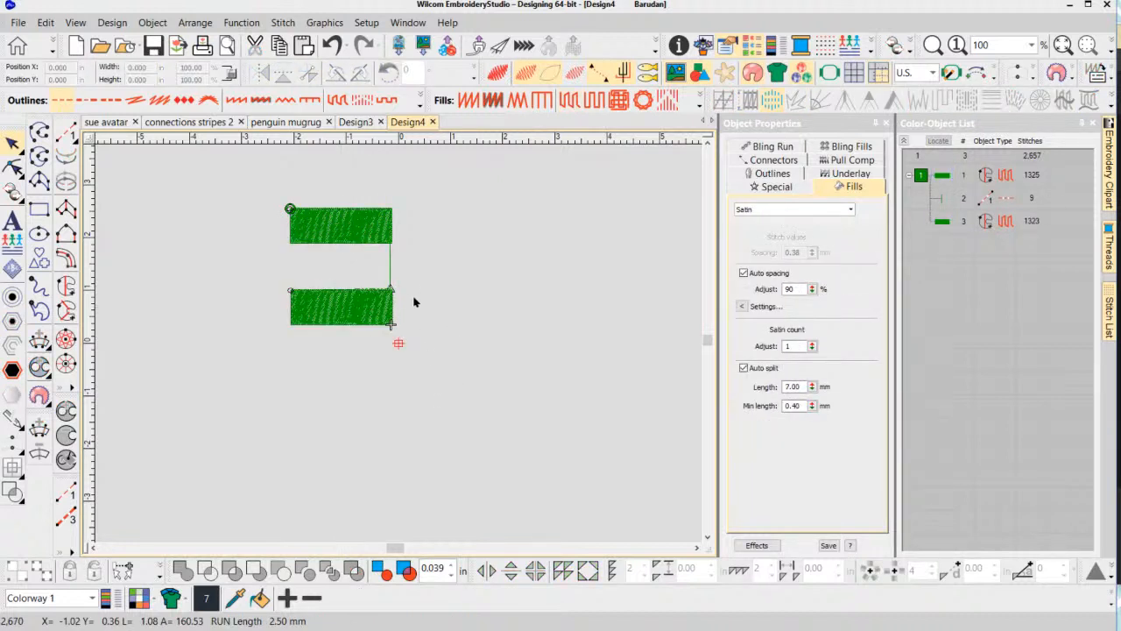
Shift the copied rectangle slightly upward so that it covers the end of the travel run.
{"action": "left_click", "coordinate": [349, 307]}
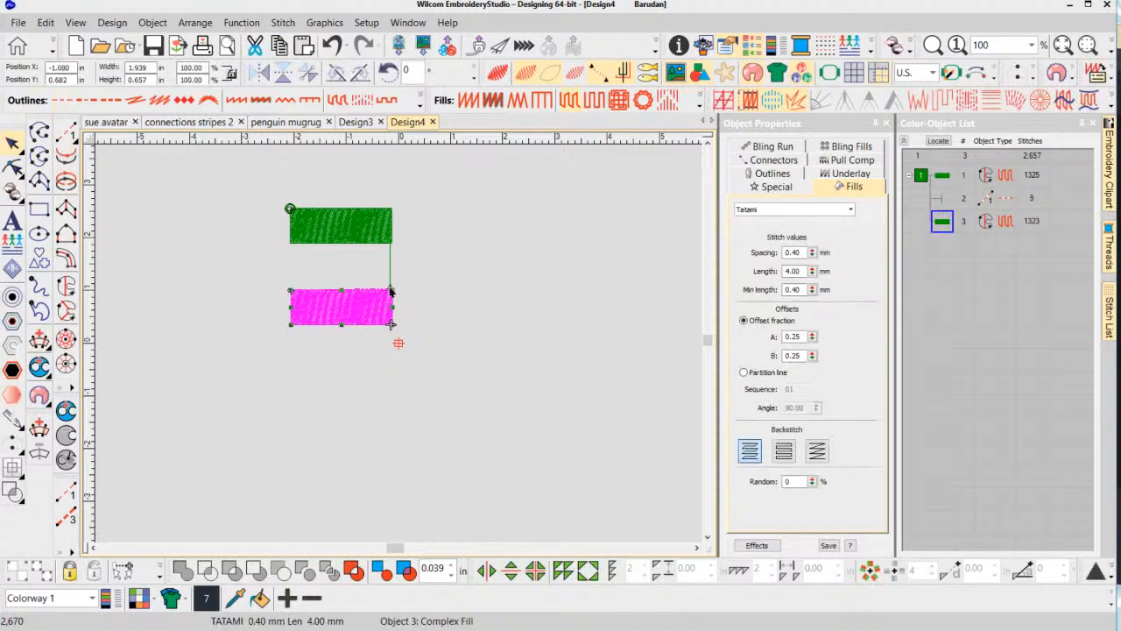
{"action": "left_click_drag", "start_coordinate": [364, 304], "coordinate": [369, 299]}
{"action": "left_click", "coordinate": [417, 331]}
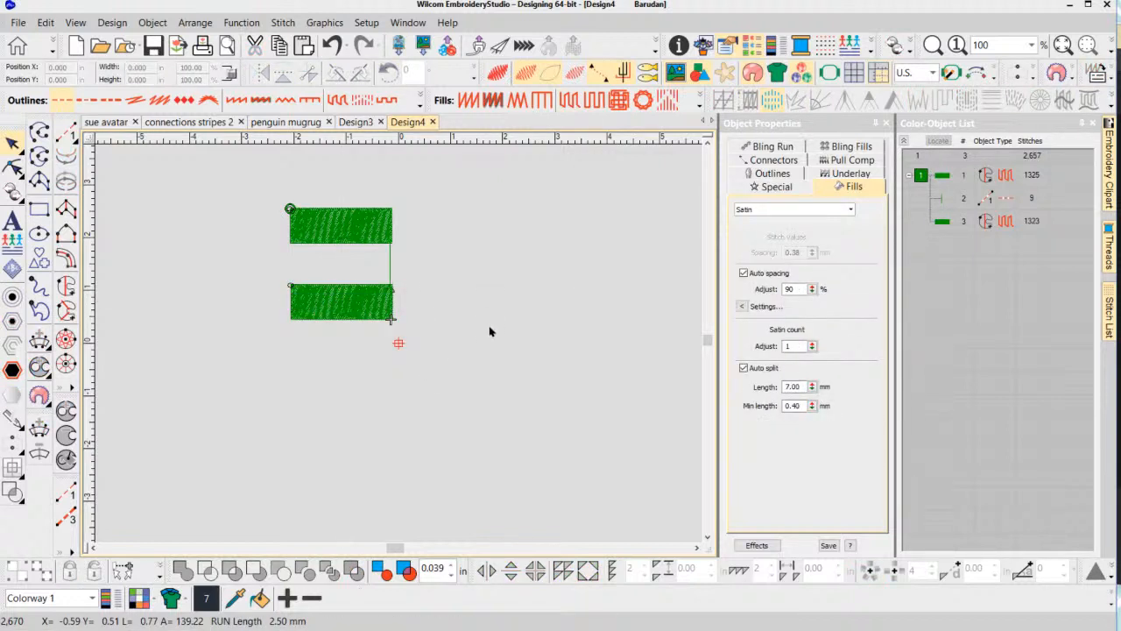
Step through the objects in sewing order and check the upper green rectangle's entry and exit points in Reshape mode.
{"action": "key", "text": "Tab"}
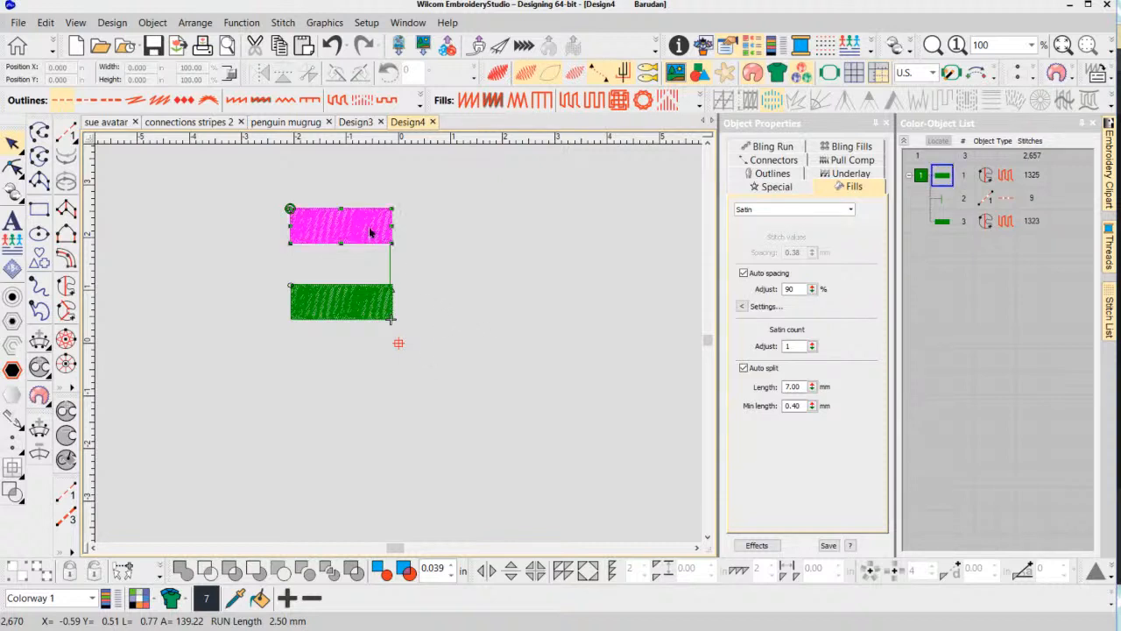
{"action": "key", "text": "Tab"}
{"action": "key", "text": "Tab"}
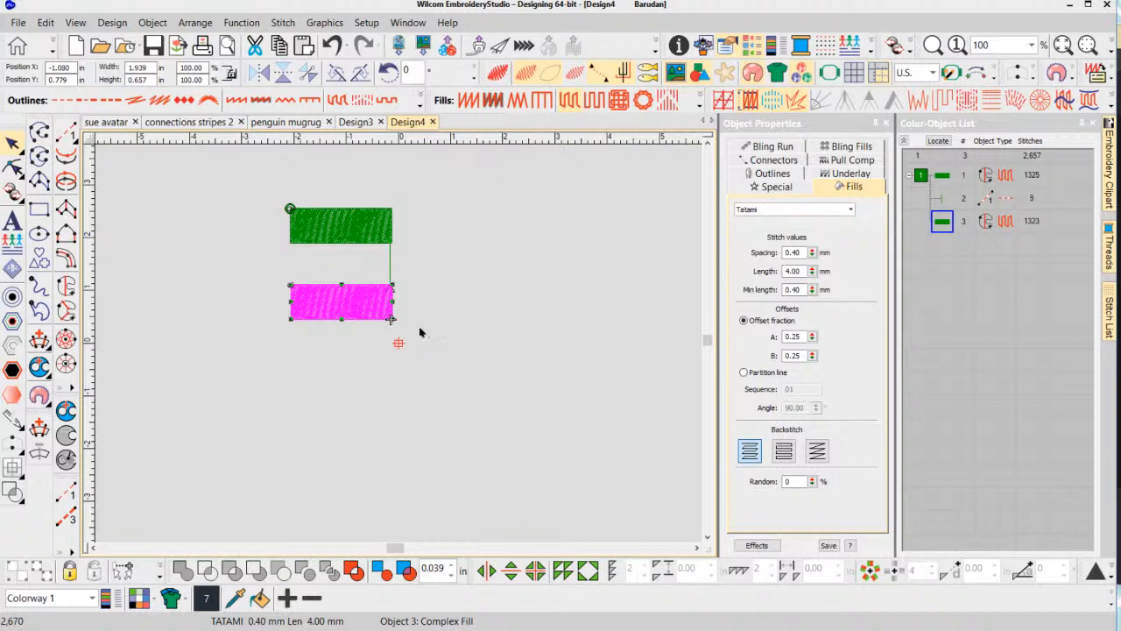
{"action": "left_click", "coordinate": [359, 239]}
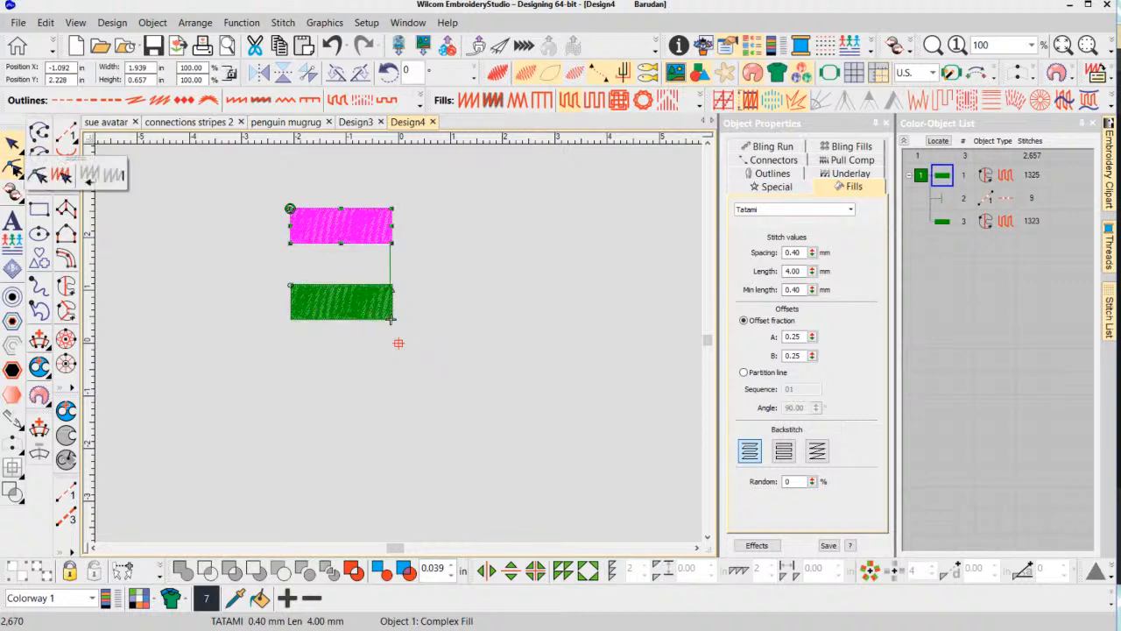
{"action": "left_click", "coordinate": [38, 175]}
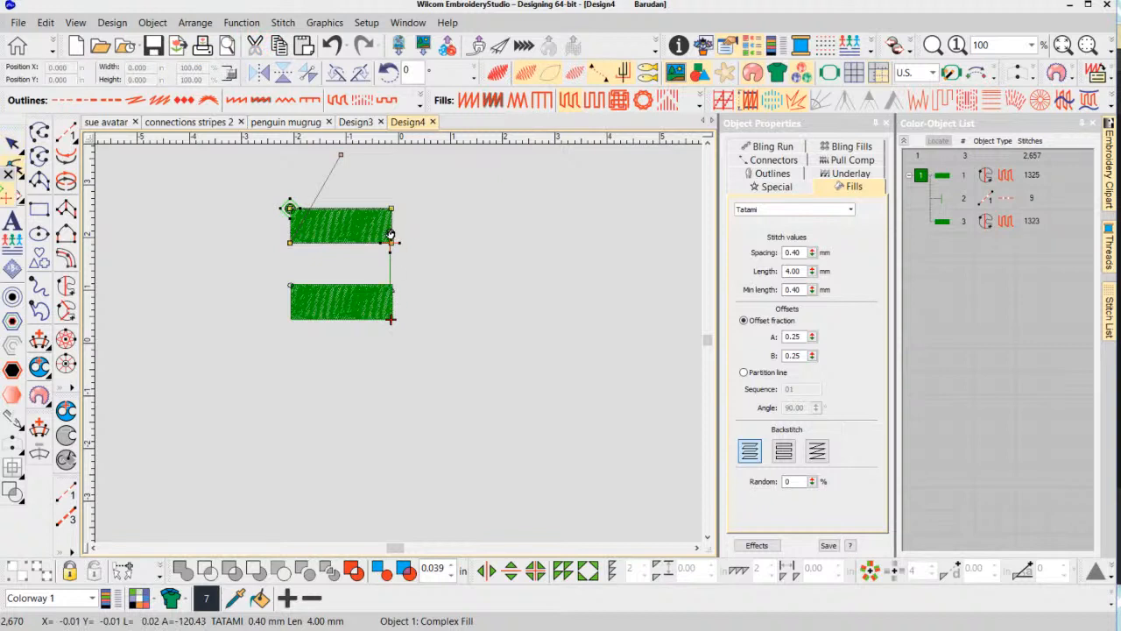
{"action": "left_click", "coordinate": [12, 145]}
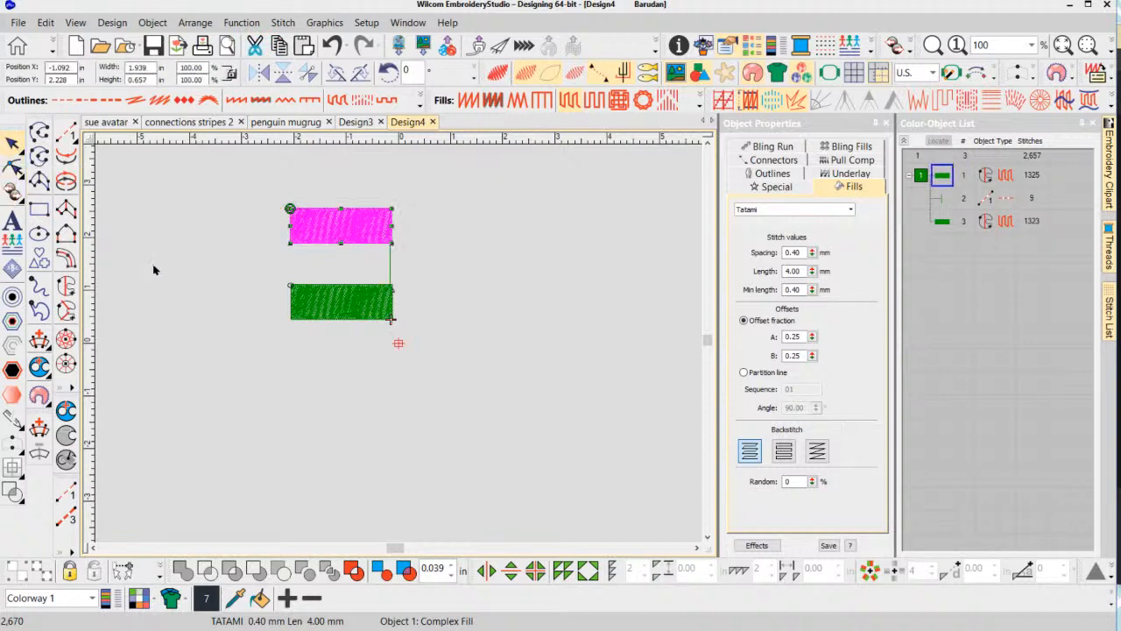
Delete the lower green rectangle and the travel run, leaving only the upper rectangle.
{"action": "left_click", "coordinate": [418, 370]}
{"action": "left_click_drag", "start_coordinate": [446, 353], "coordinate": [269, 276]}
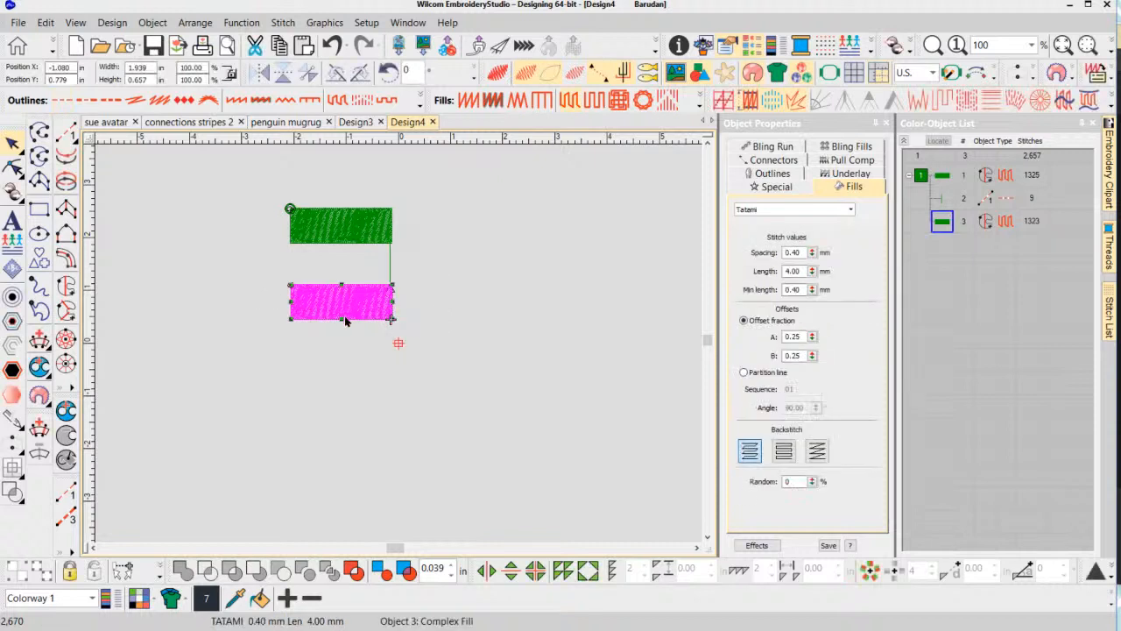
{"action": "key", "text": "Delete"}
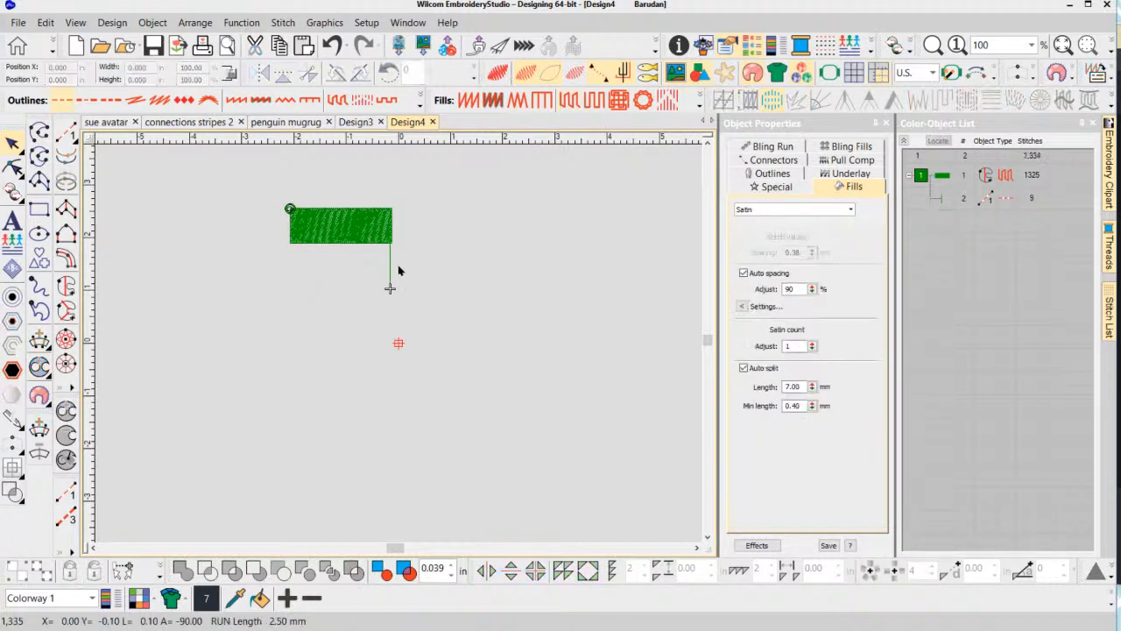
{"action": "left_click", "coordinate": [391, 268]}
{"action": "key", "text": "Delete"}
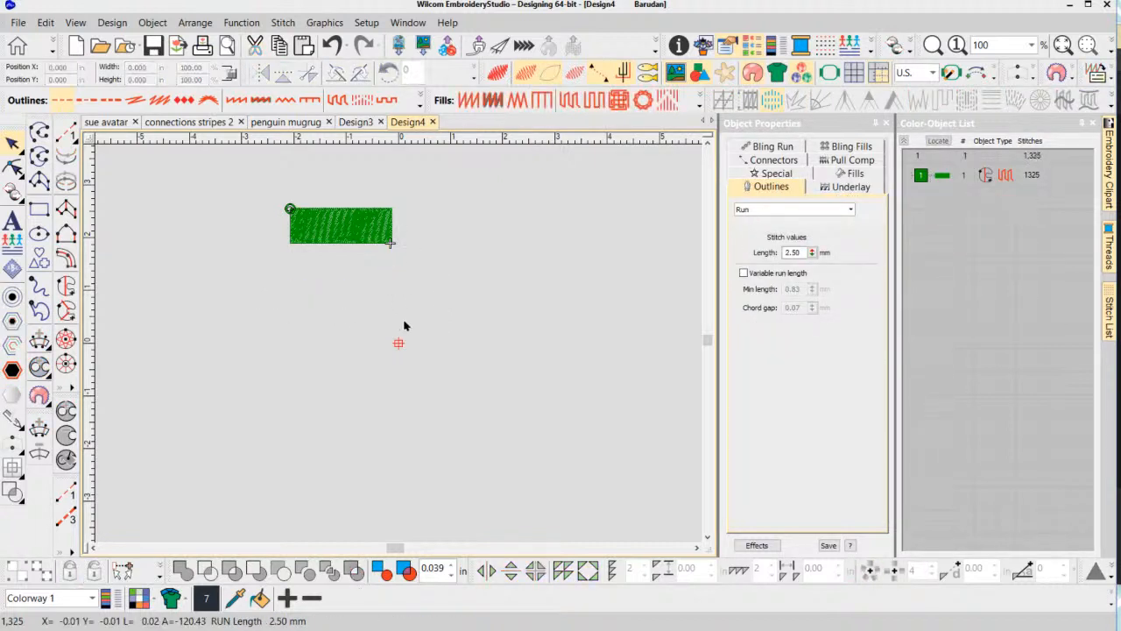
Place a copy of the green rectangle directly below it, overlapping its lower edge, at about X -1.105, Y 1.631 in.
{"action": "left_click", "coordinate": [353, 238]}
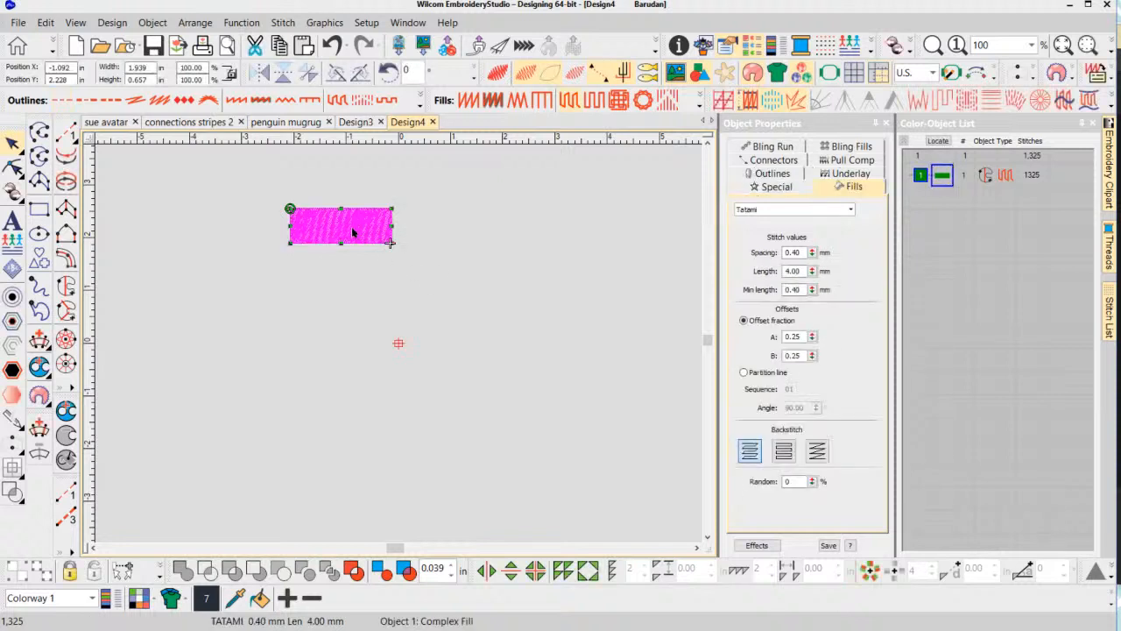
{"action": "left_click_drag", "start_coordinate": [350, 265], "coordinate": [351, 263]}
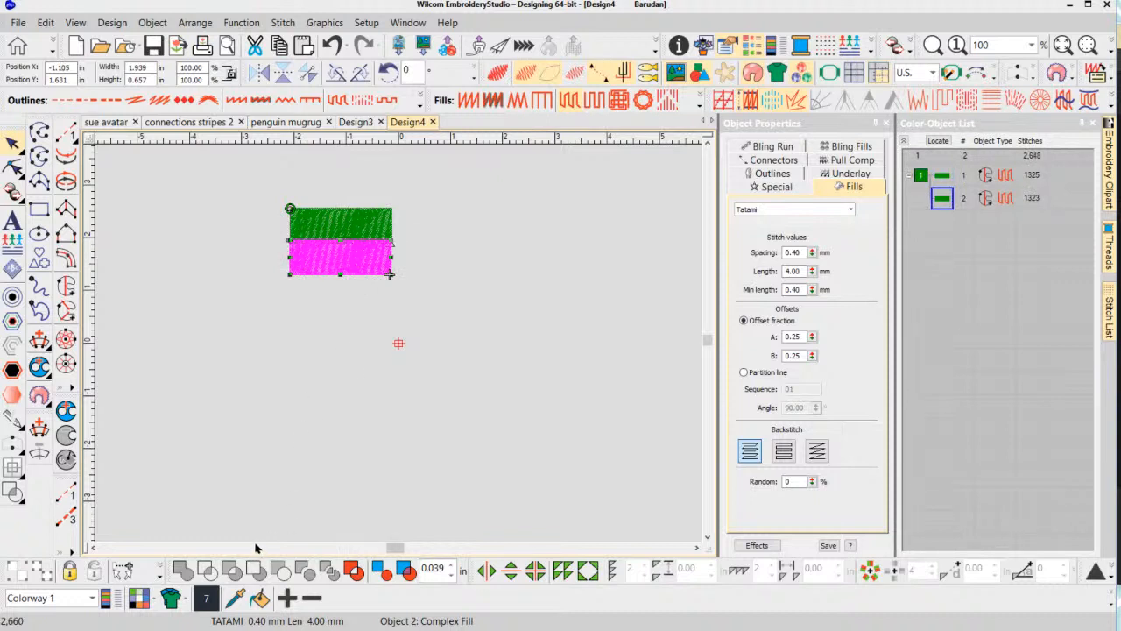
{"action": "left_click", "coordinate": [207, 597]}
{"action": "left_click", "coordinate": [428, 368]}
{"action": "left_click", "coordinate": [346, 258]}
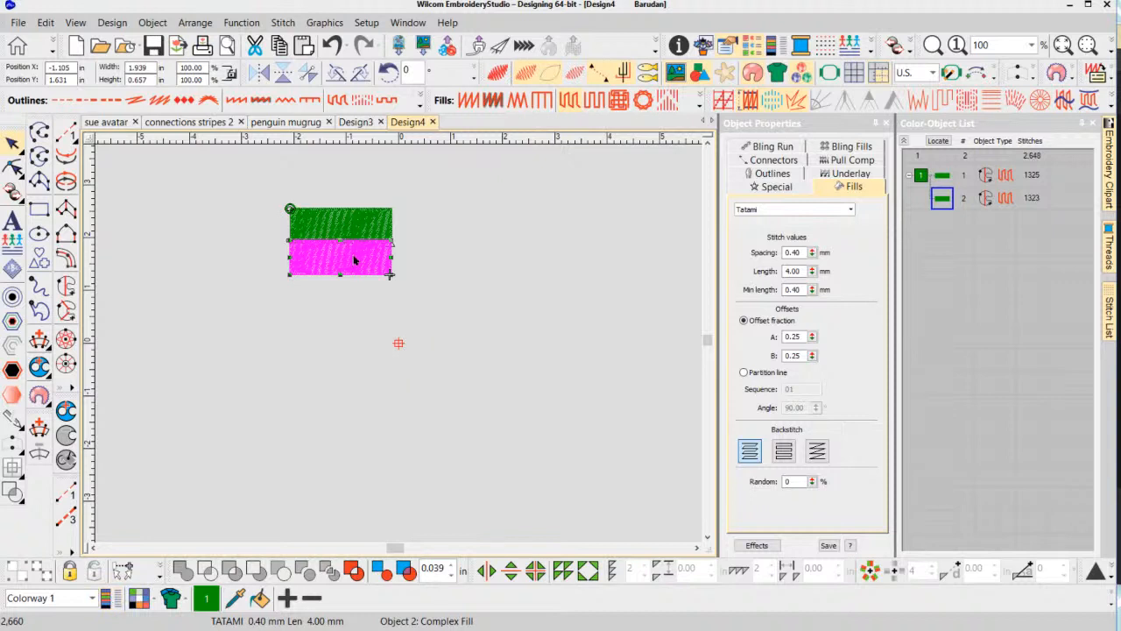
In the connections stripes 2 design, stack three green and two pink stripes alternately with slight overlaps, centred near X 0.16 in.
{"action": "left_click", "coordinate": [160, 127]}
{"action": "scroll", "coordinate": [391, 210], "scroll_direction": "down", "scroll_amount": 4}
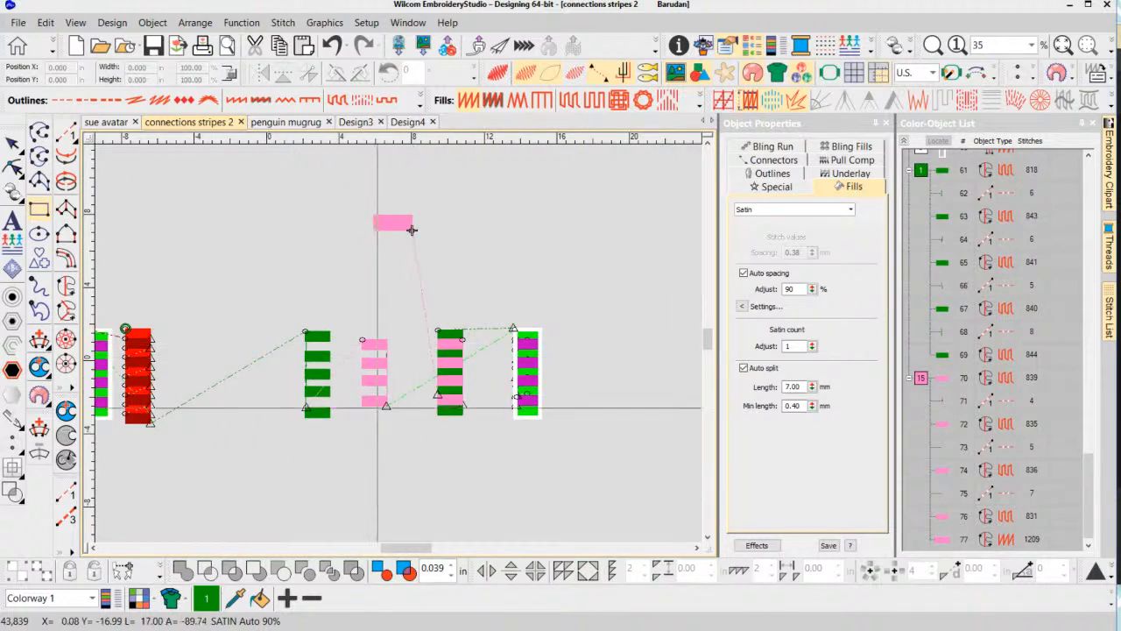
{"action": "scroll", "coordinate": [398, 342], "scroll_direction": "up", "scroll_amount": 2}
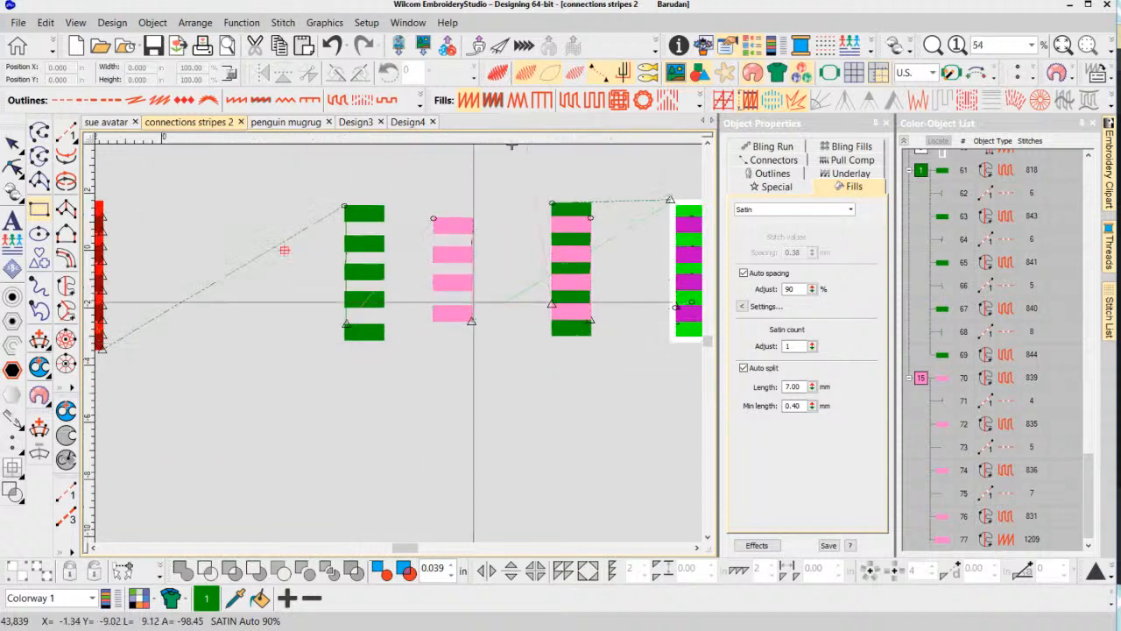
{"action": "scroll", "coordinate": [407, 346], "scroll_direction": "up", "scroll_amount": 2}
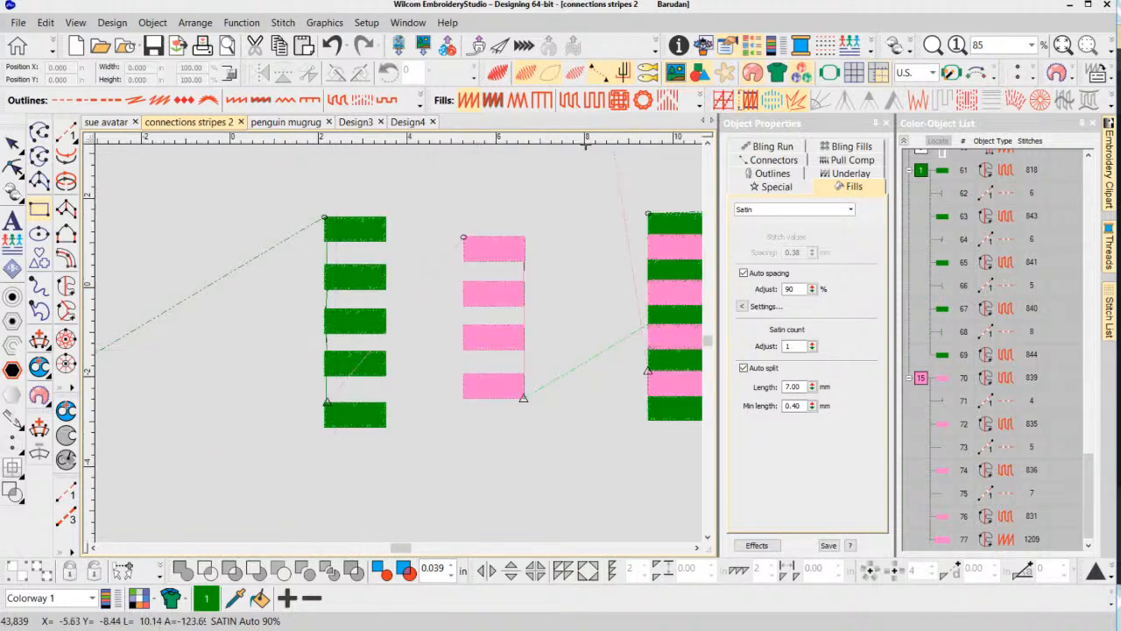
{"action": "left_click", "coordinate": [13, 144]}
{"action": "left_click_drag", "start_coordinate": [353, 225], "coordinate": [235, 208]}
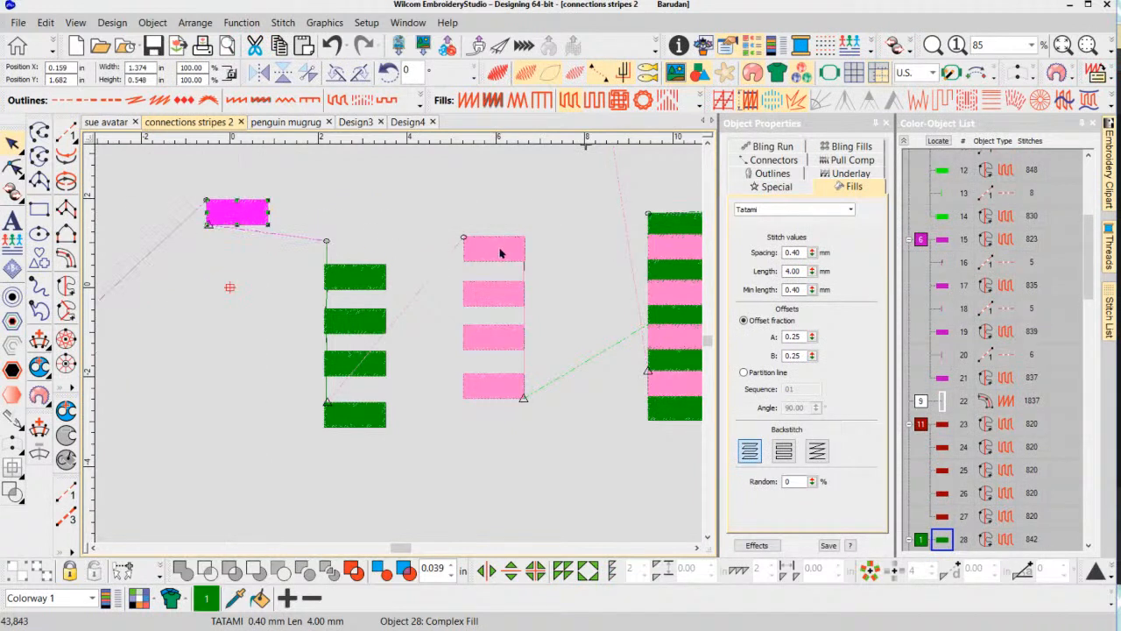
{"action": "left_click_drag", "start_coordinate": [496, 252], "coordinate": [239, 235]}
{"action": "left_click_drag", "start_coordinate": [354, 277], "coordinate": [239, 257]}
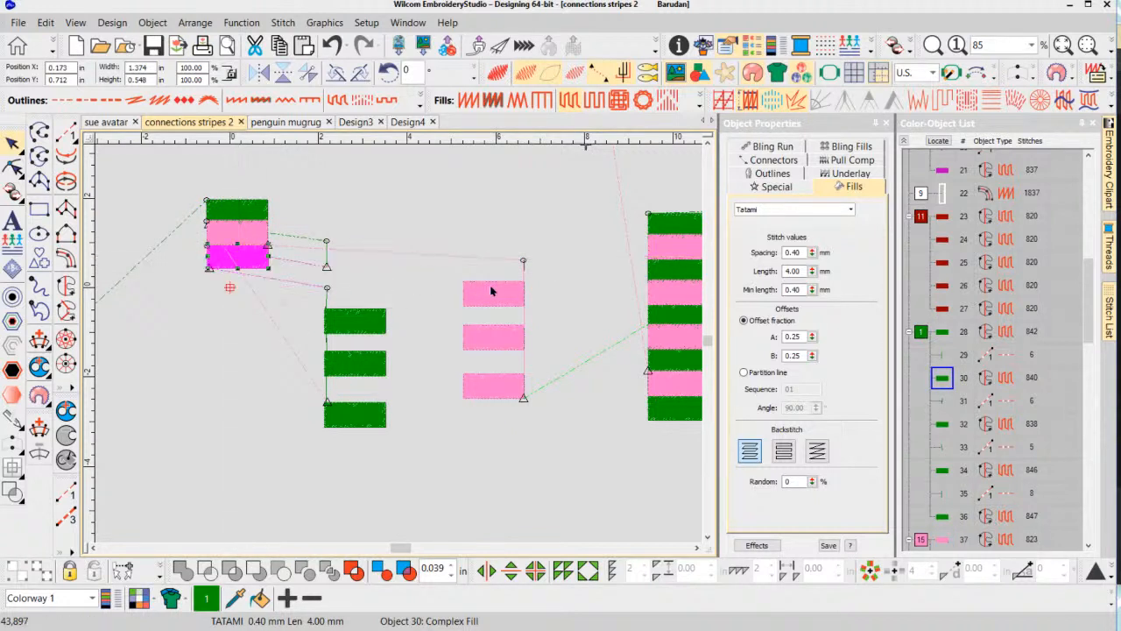
{"action": "left_click_drag", "start_coordinate": [490, 291], "coordinate": [237, 277]}
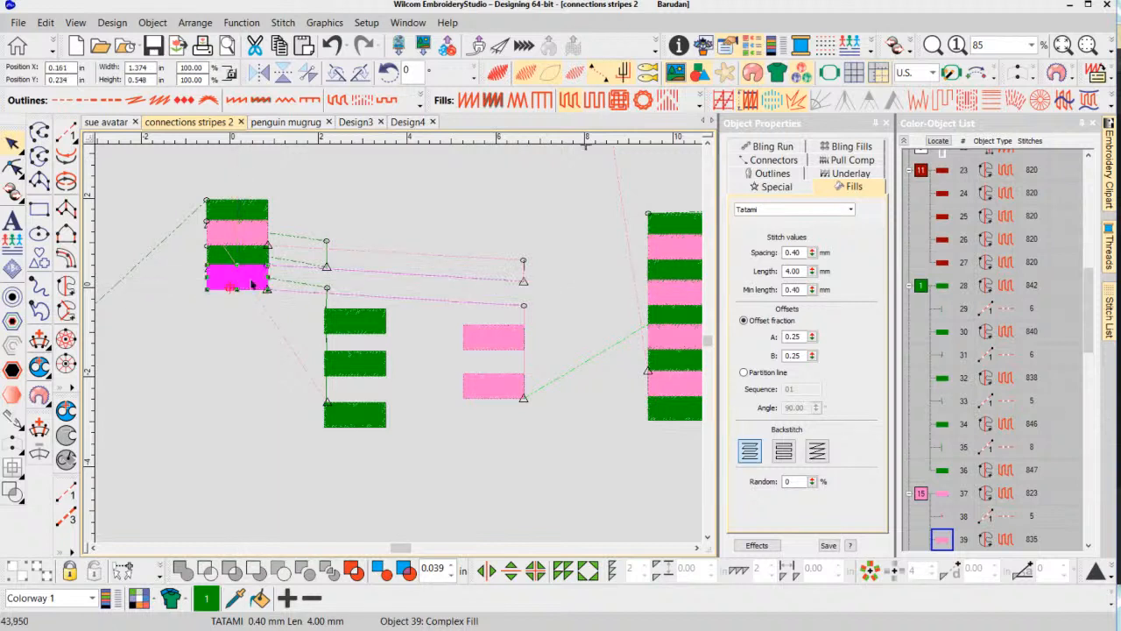
{"action": "left_click_drag", "start_coordinate": [502, 337], "coordinate": [481, 333]}
{"action": "left_click_drag", "start_coordinate": [354, 324], "coordinate": [235, 299]}
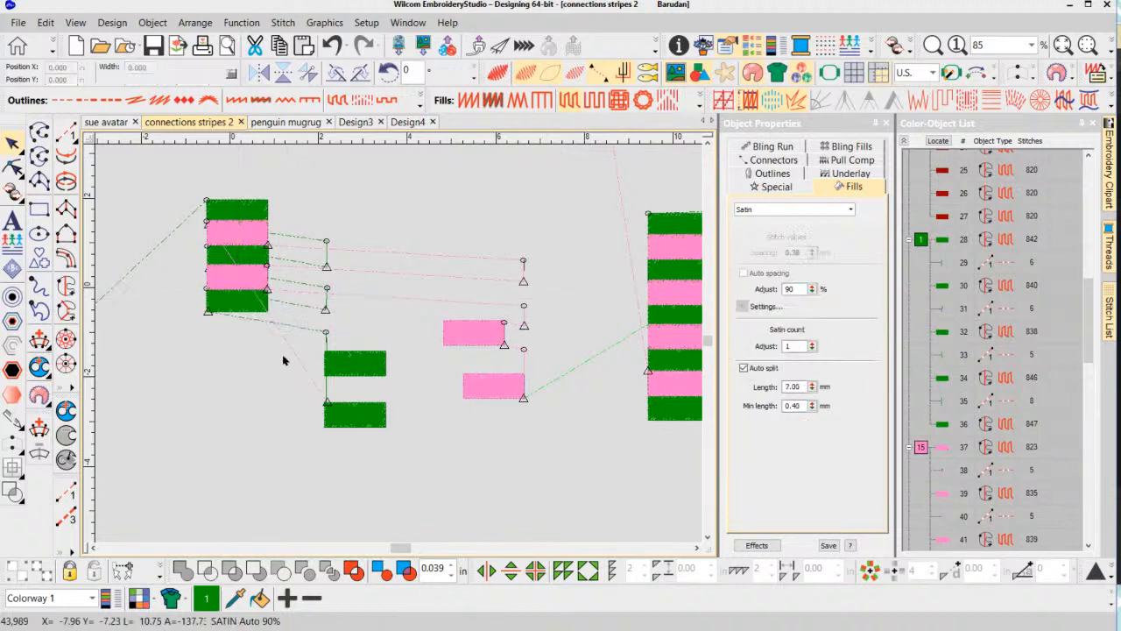
Delete the leftover green and pink stripes and loose travel runs beside the stacked block.
{"action": "left_click_drag", "start_coordinate": [303, 200], "coordinate": [567, 493]}
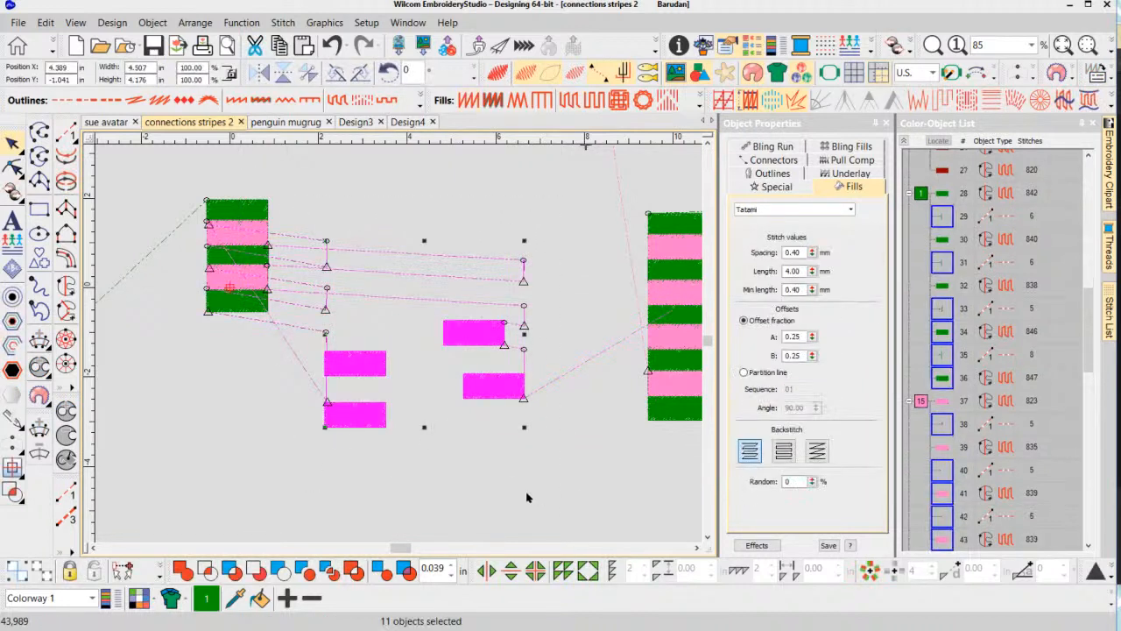
{"action": "key", "text": "Delete"}
{"action": "left_click_drag", "start_coordinate": [336, 366], "coordinate": [276, 256]}
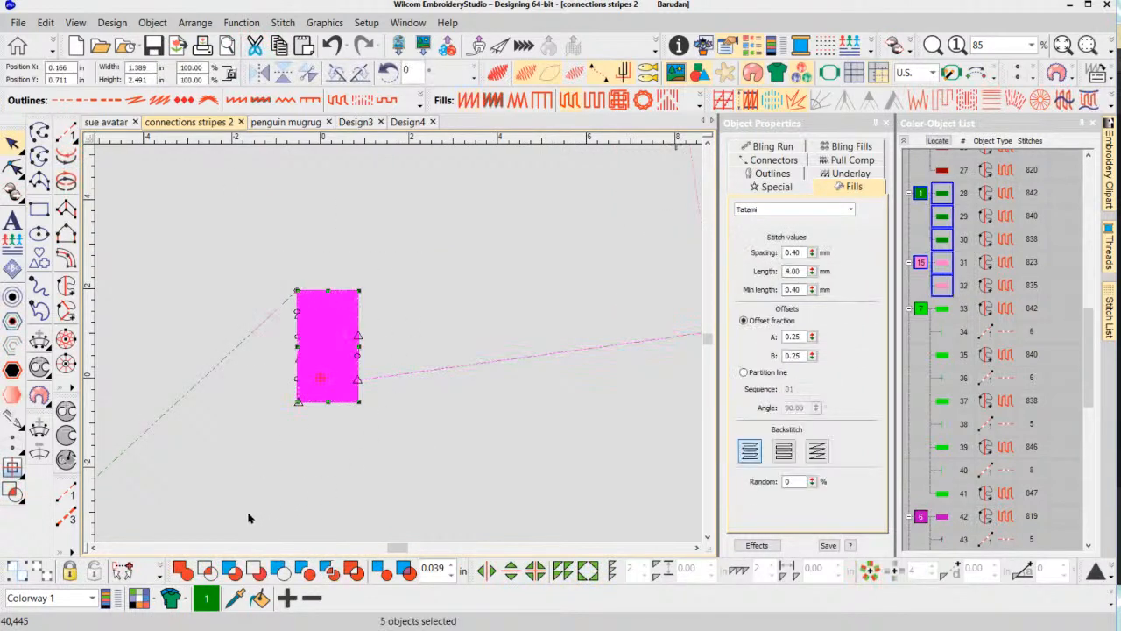
{"action": "left_click", "coordinate": [468, 335]}
{"action": "scroll", "coordinate": [400, 348], "scroll_direction": "up", "scroll_amount": 3}
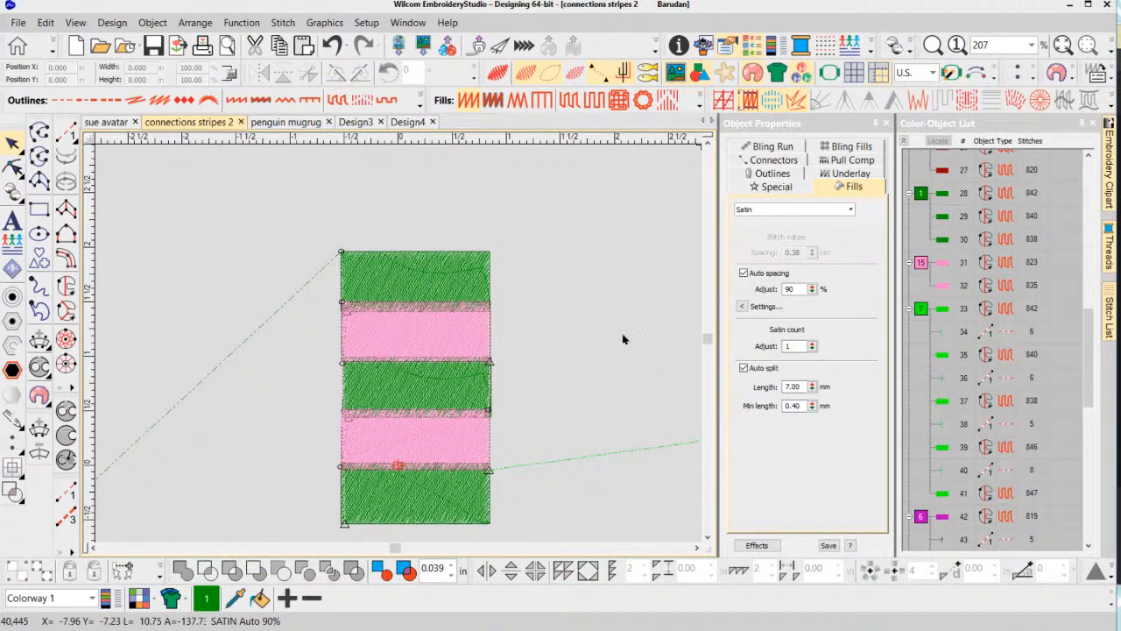
Copy the five stacked green and pink stripes and paste them into Design4.
{"action": "left_click_drag", "start_coordinate": [298, 190], "coordinate": [488, 474]}
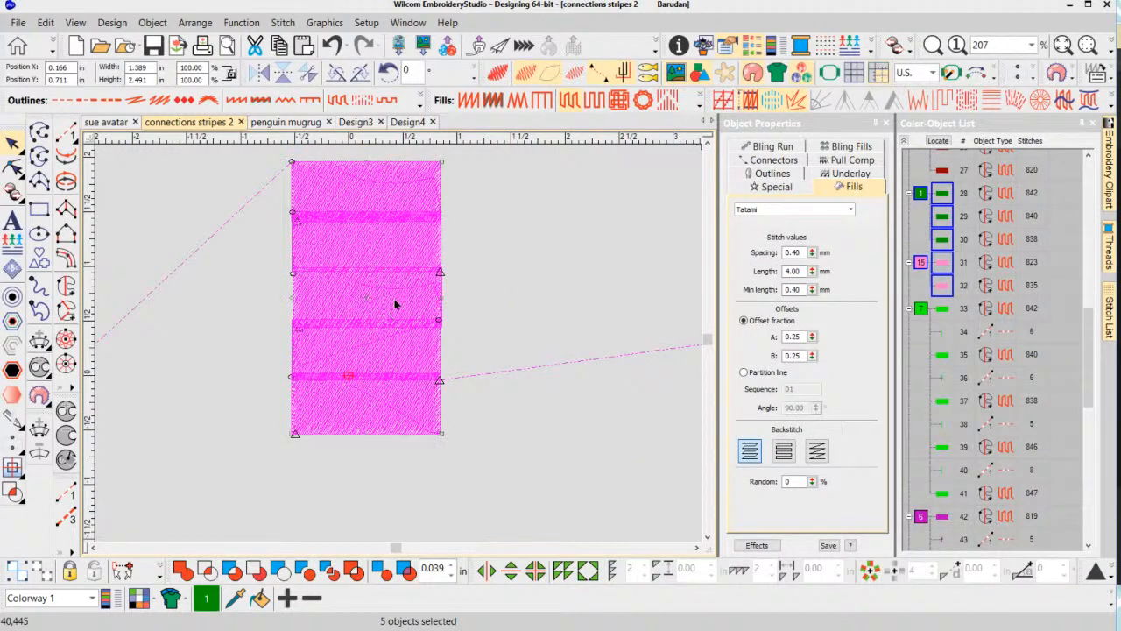
{"action": "right_click", "coordinate": [393, 307]}
{"action": "left_click", "coordinate": [416, 259]}
{"action": "left_click", "coordinate": [403, 123]}
{"action": "left_click", "coordinate": [46, 22]}
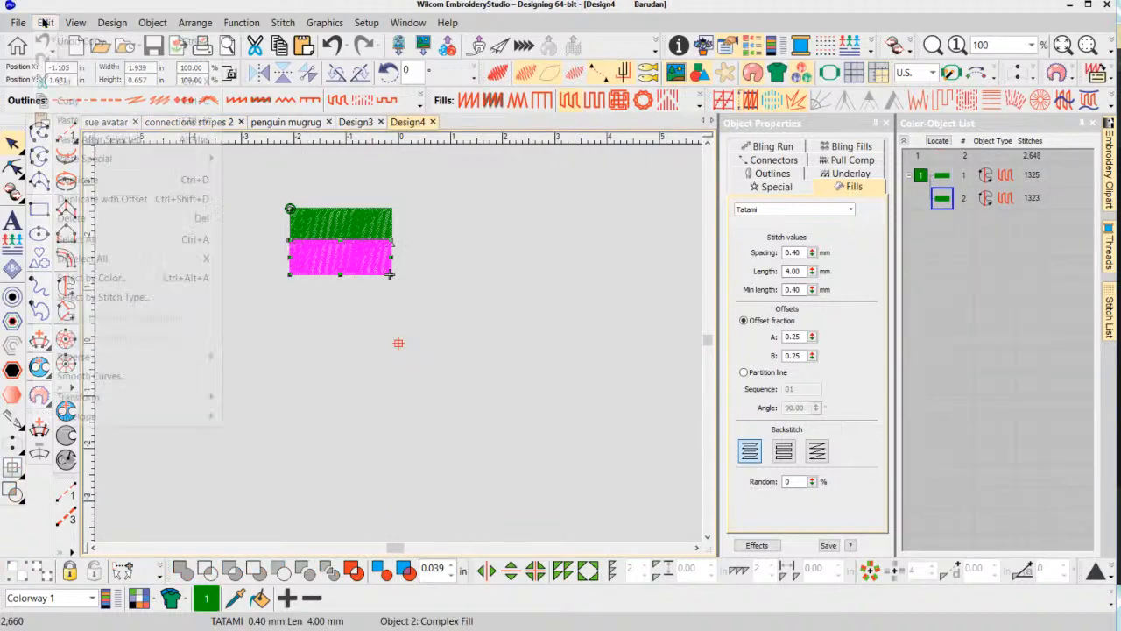
{"action": "left_click", "coordinate": [65, 120]}
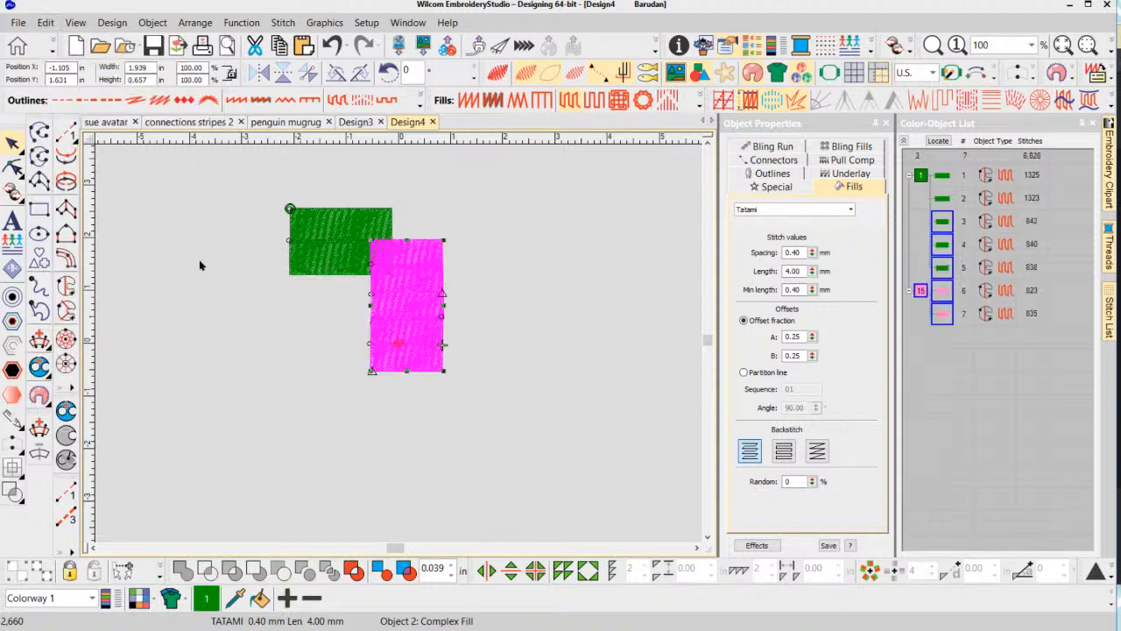
Delete the two large green rectangles from Design4, keeping only the pasted stripes.
{"action": "left_click", "coordinate": [332, 228]}
{"action": "key", "text": "Delete"}
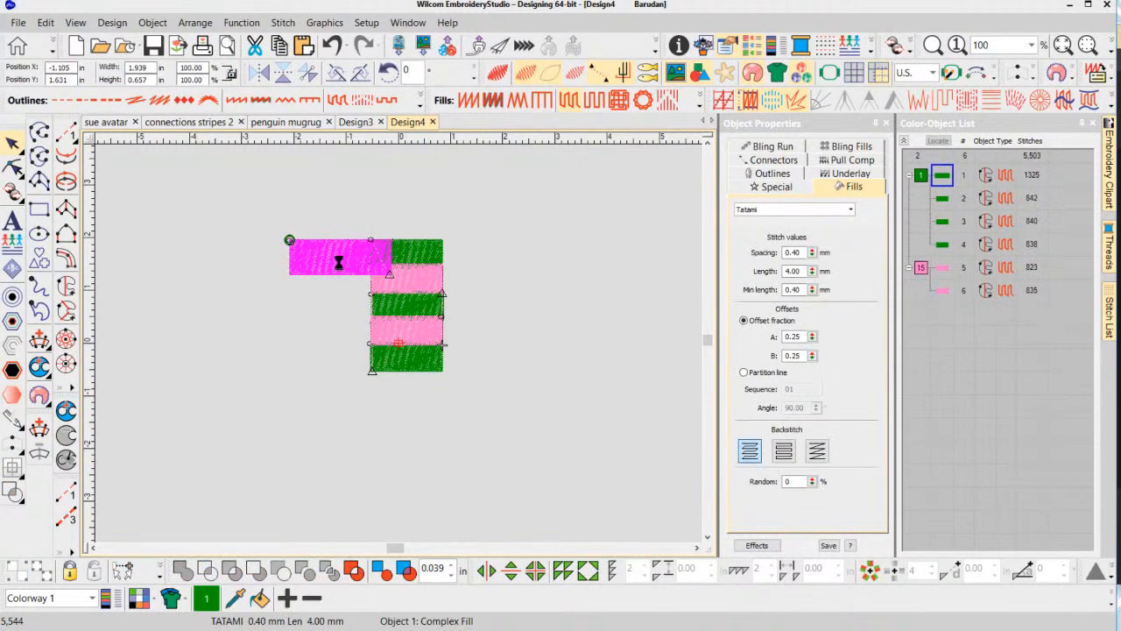
{"action": "key", "text": "Delete"}
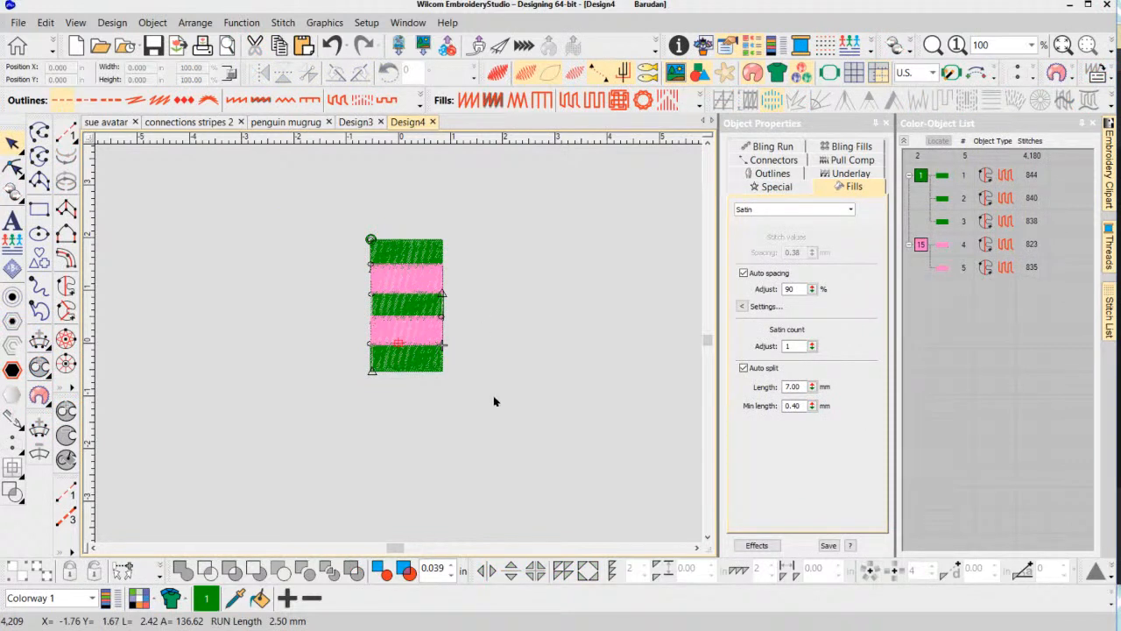
{"action": "left_click_drag", "start_coordinate": [492, 395], "coordinate": [323, 213]}
{"action": "left_click", "coordinate": [496, 317]}
{"action": "left_click", "coordinate": [424, 246]}
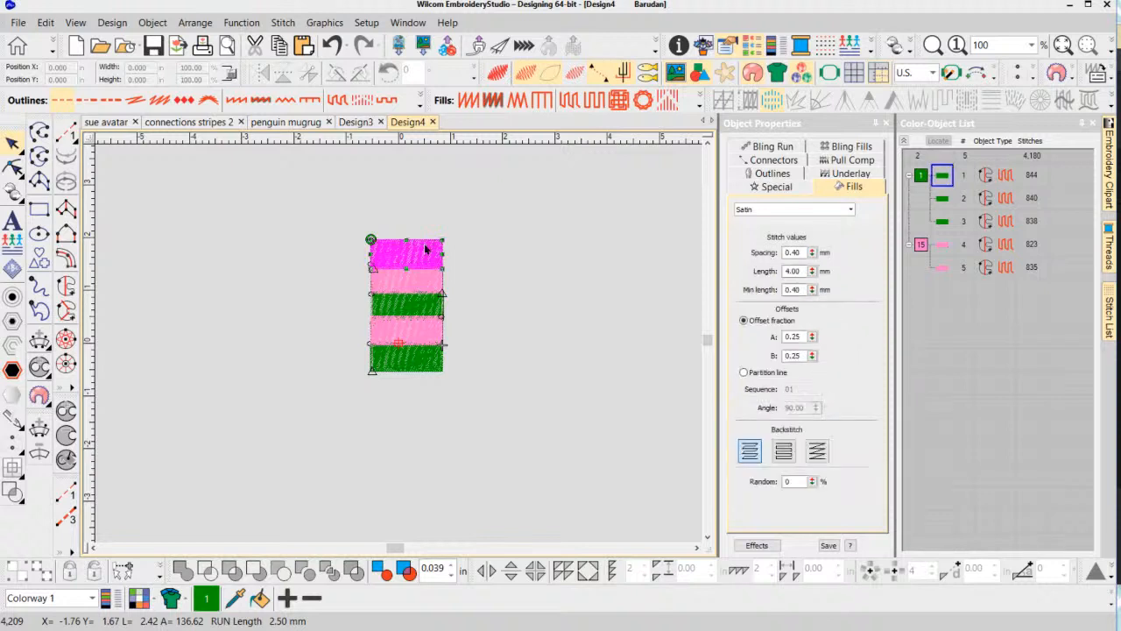
{"action": "left_click", "coordinate": [501, 252]}
{"action": "left_click", "coordinate": [420, 248]}
{"action": "left_click", "coordinate": [484, 259]}
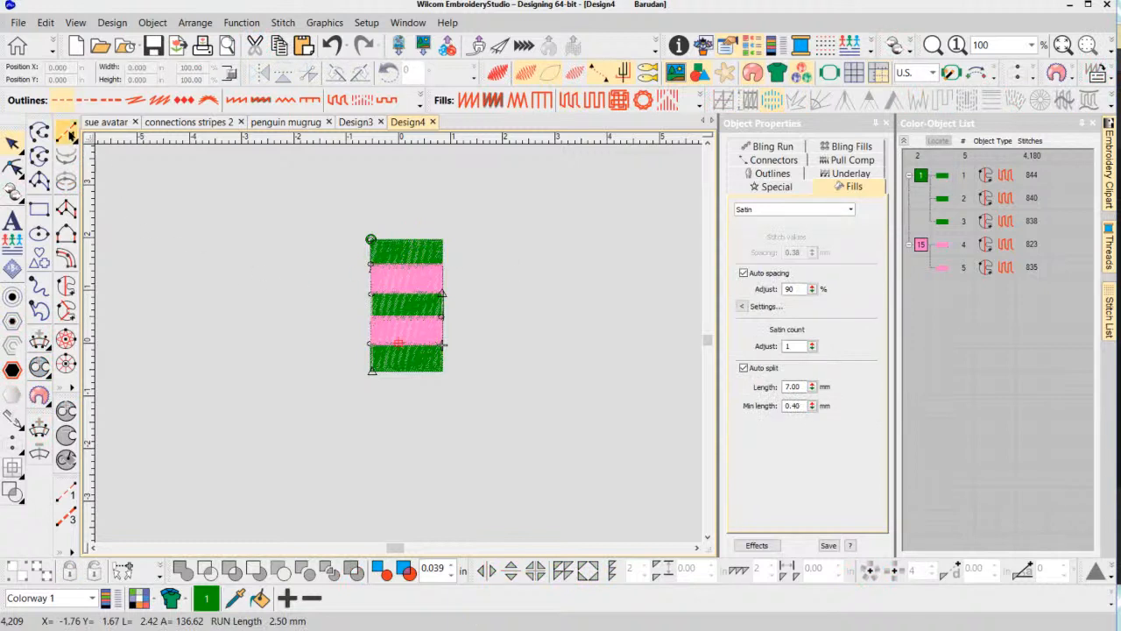
Digitize two green vertical travel runs, about 0.67 and 0.80 in long, across the pink stripes' right edges to link the green stripes.
{"action": "left_click", "coordinate": [69, 133]}
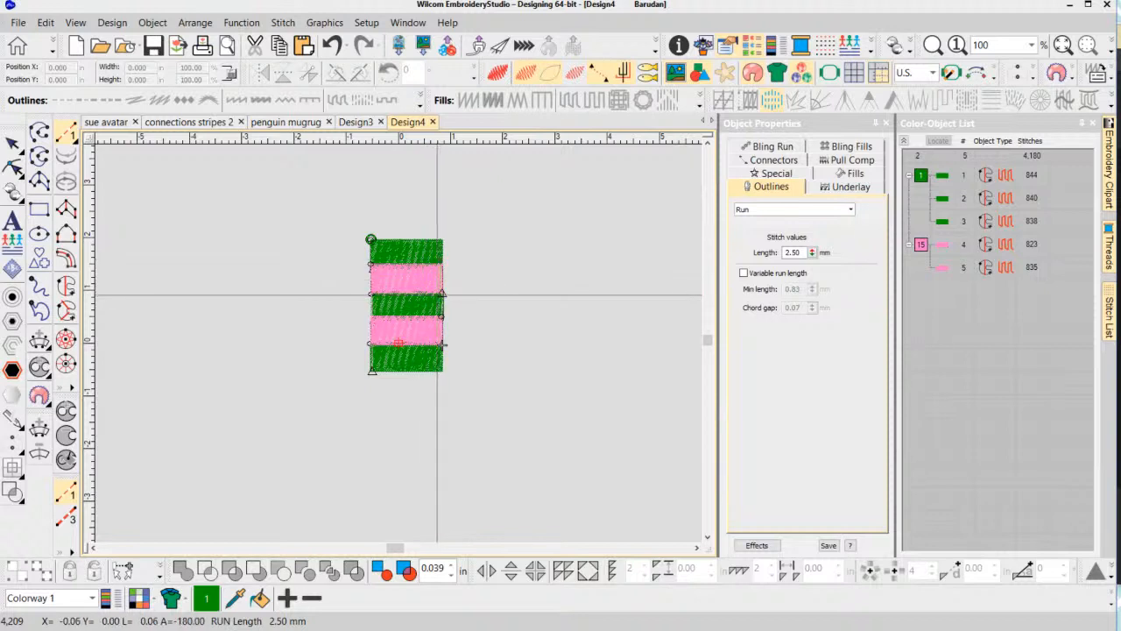
{"action": "key", "text": "Return"}
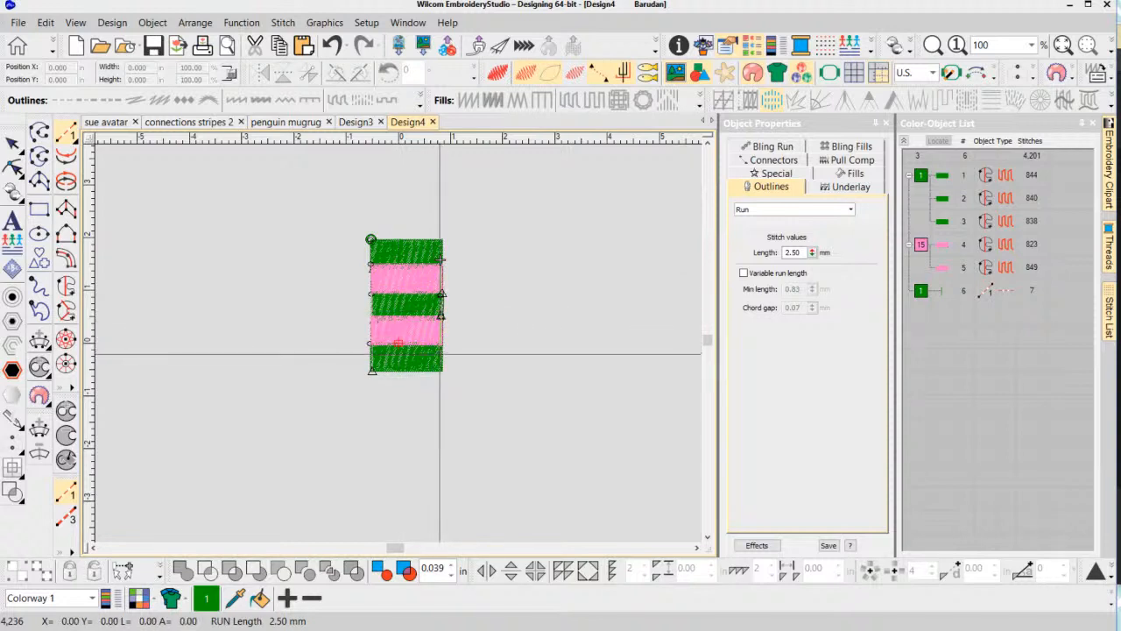
{"action": "key", "text": "Return"}
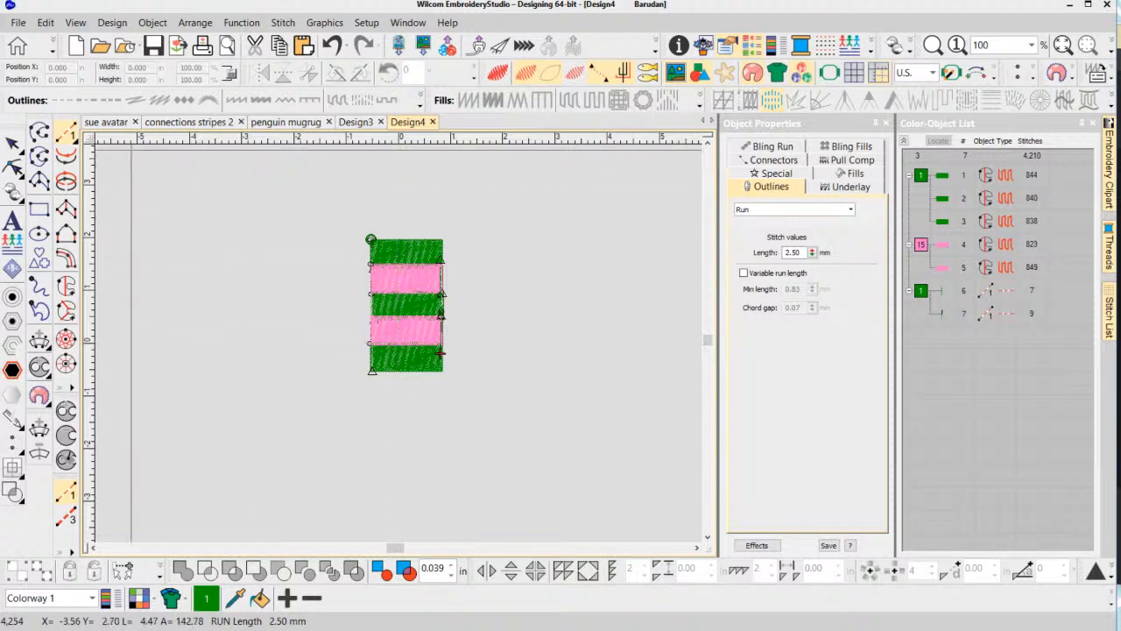
{"action": "left_click", "coordinate": [12, 142]}
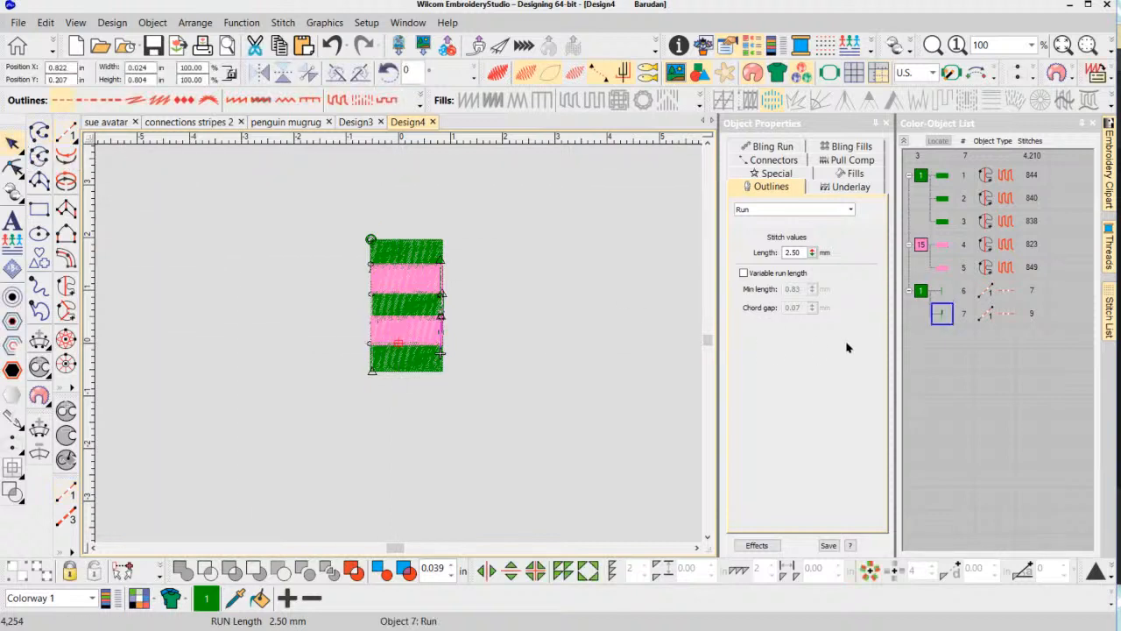
Resequence the upper green travel run so that it stitches directly after the top green stripe.
{"action": "left_click", "coordinate": [942, 290]}
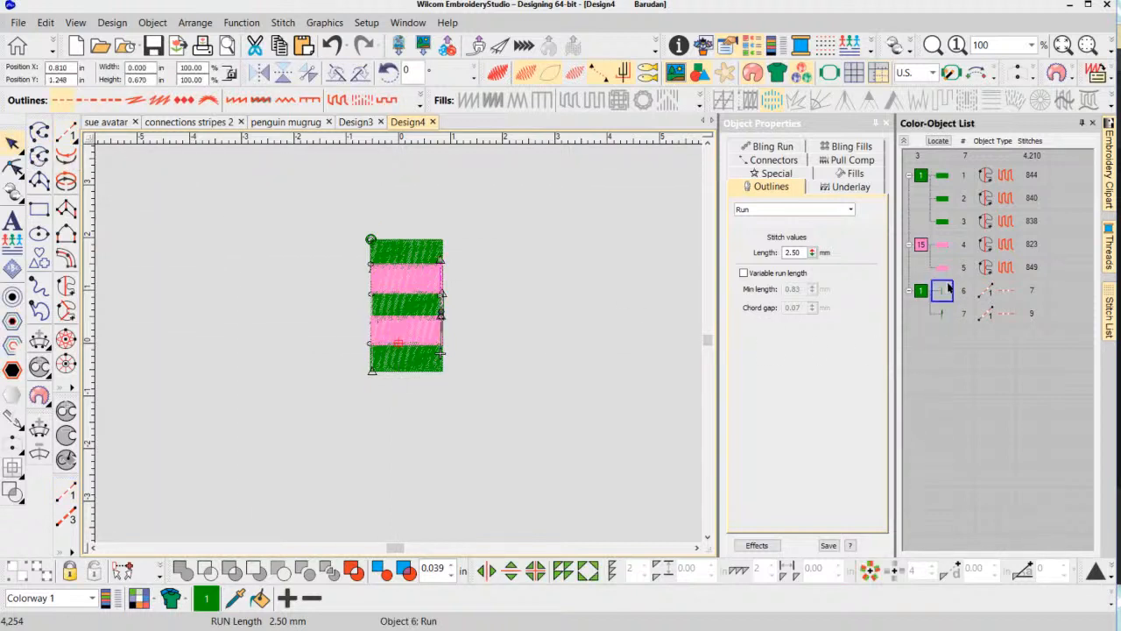
{"action": "left_click", "coordinate": [1098, 580]}
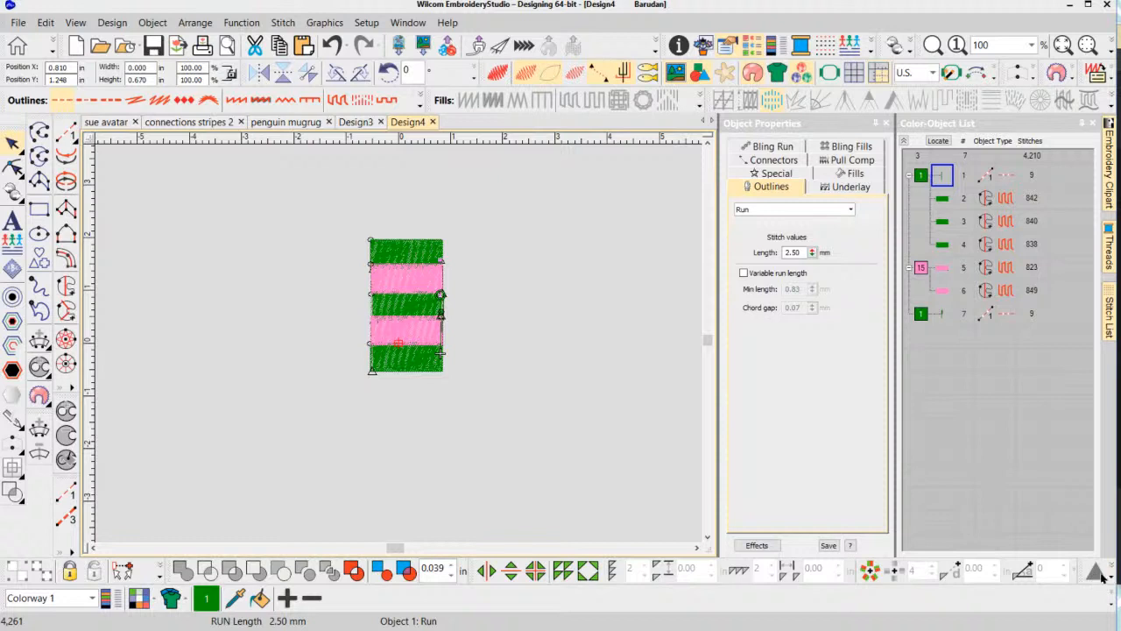
{"action": "left_click_drag", "start_coordinate": [944, 177], "coordinate": [947, 213]}
{"action": "left_click", "coordinate": [945, 176]}
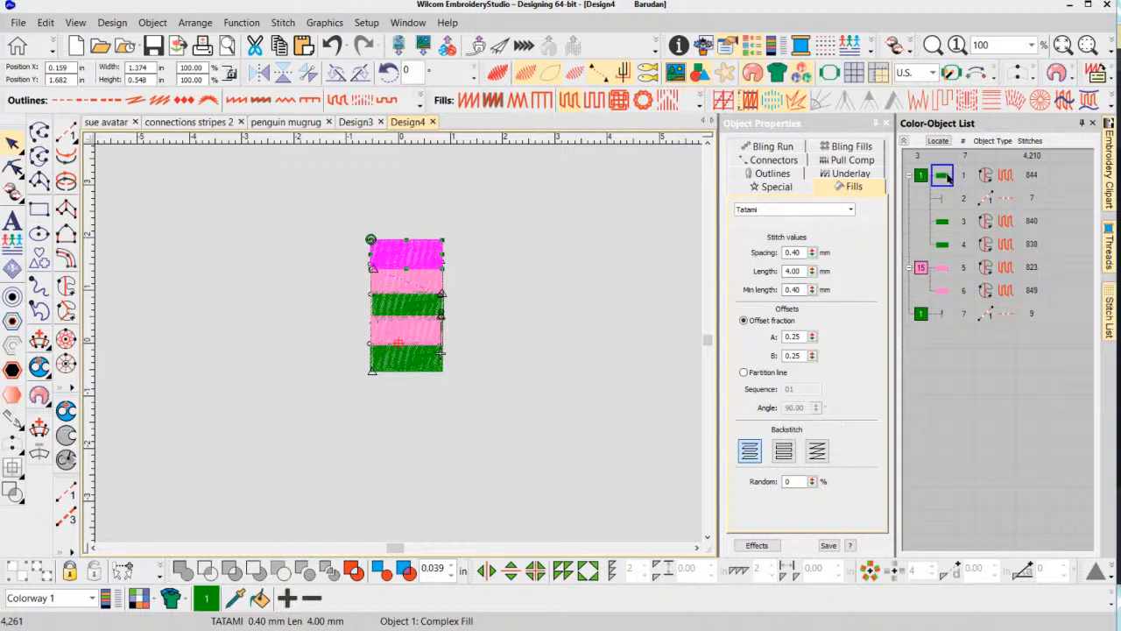
Resequence the lower green travel run so that it stitches directly after the middle green stripe.
{"action": "left_click", "coordinate": [937, 201]}
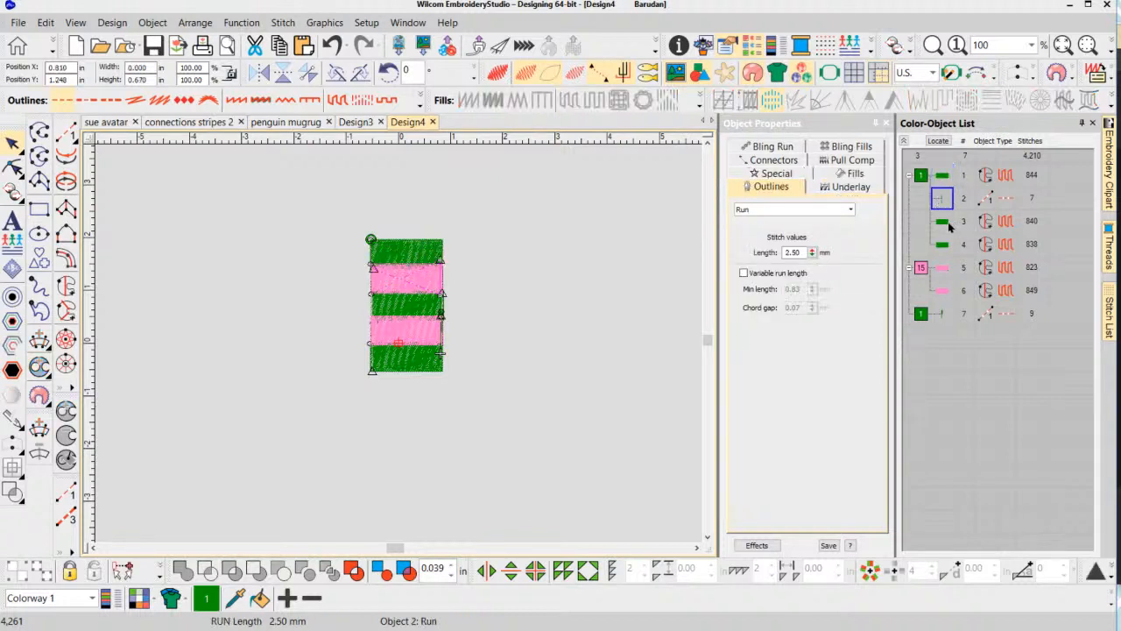
{"action": "left_click", "coordinate": [943, 223]}
{"action": "left_click", "coordinate": [946, 315]}
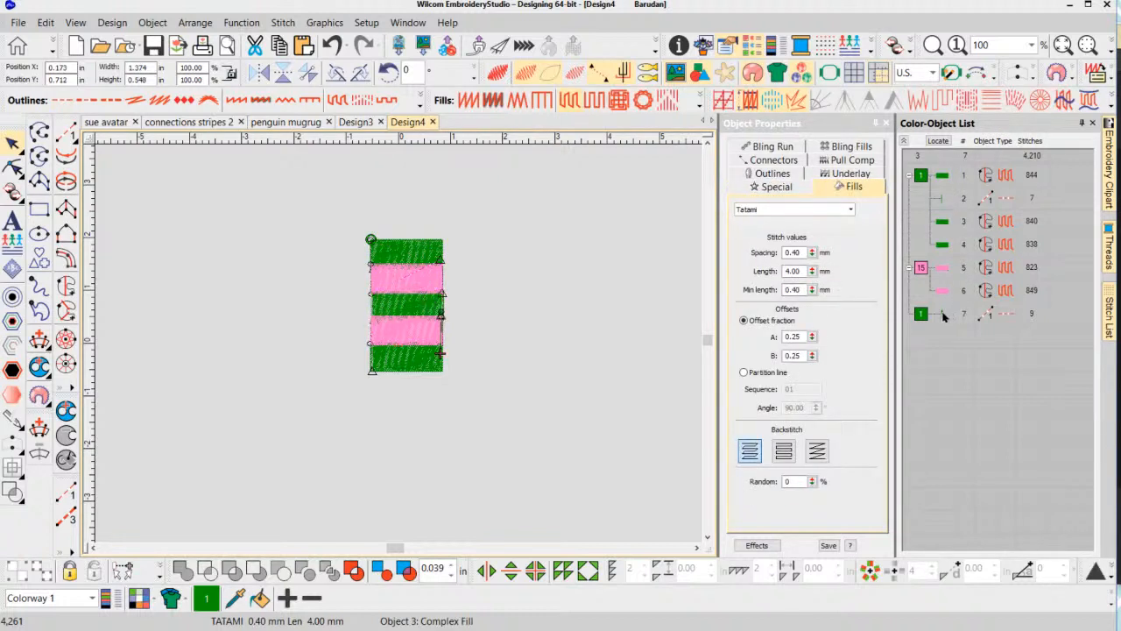
{"action": "left_click", "coordinate": [1096, 571]}
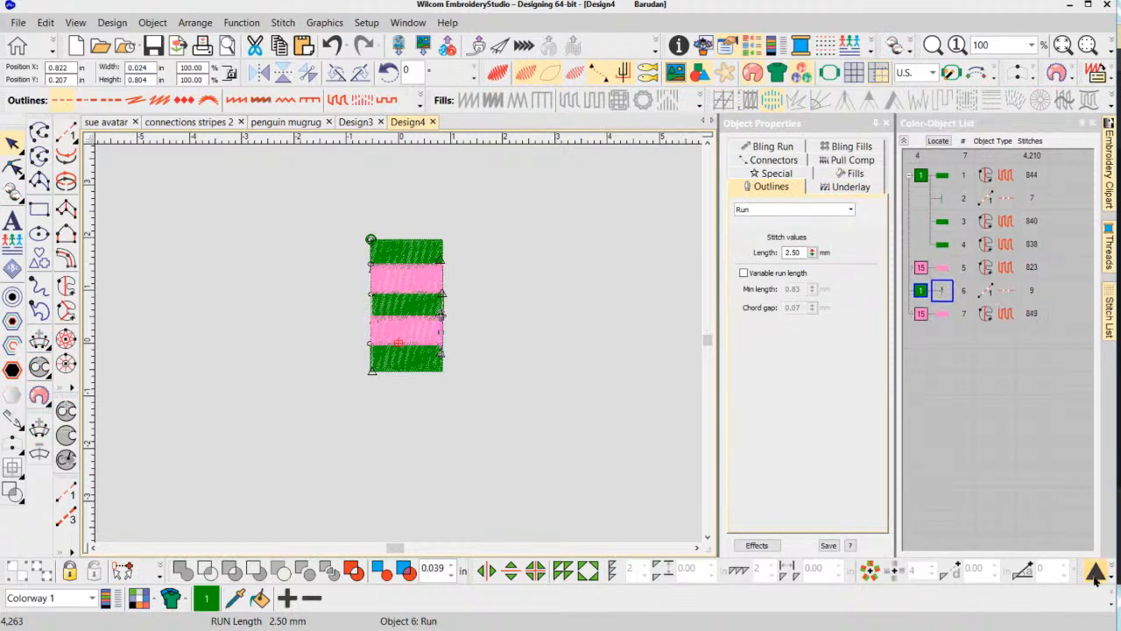
{"action": "left_click", "coordinate": [1096, 572]}
{"action": "left_click", "coordinate": [1097, 572]}
{"action": "left_click", "coordinate": [595, 326]}
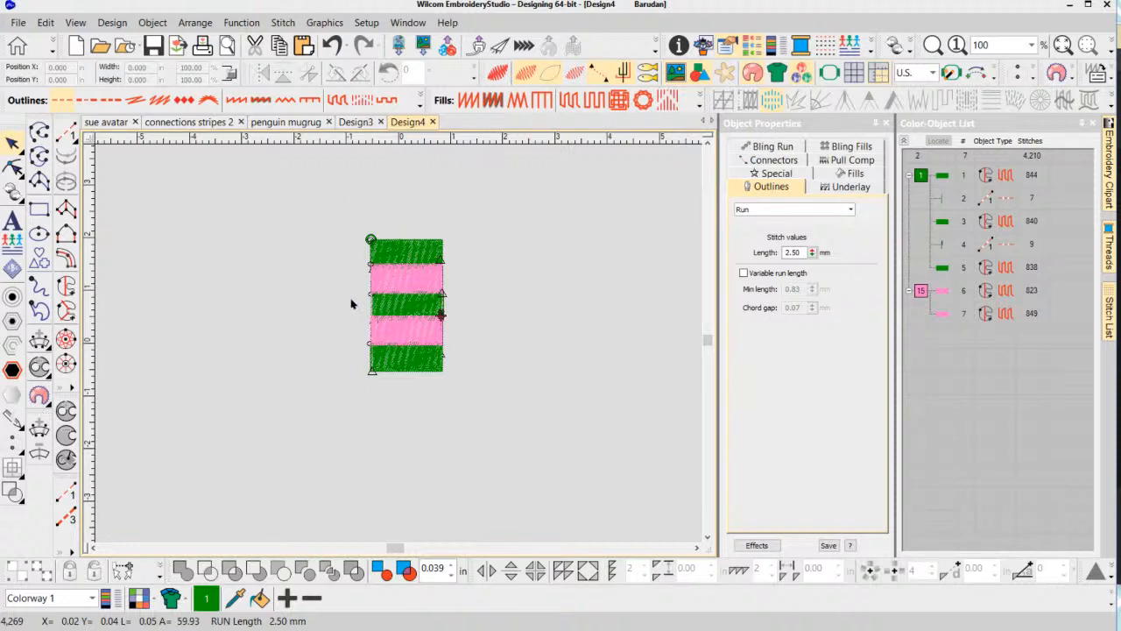
Apply Closest Join to all seven stripes and travel runs.
{"action": "key", "text": "ctrl+a"}
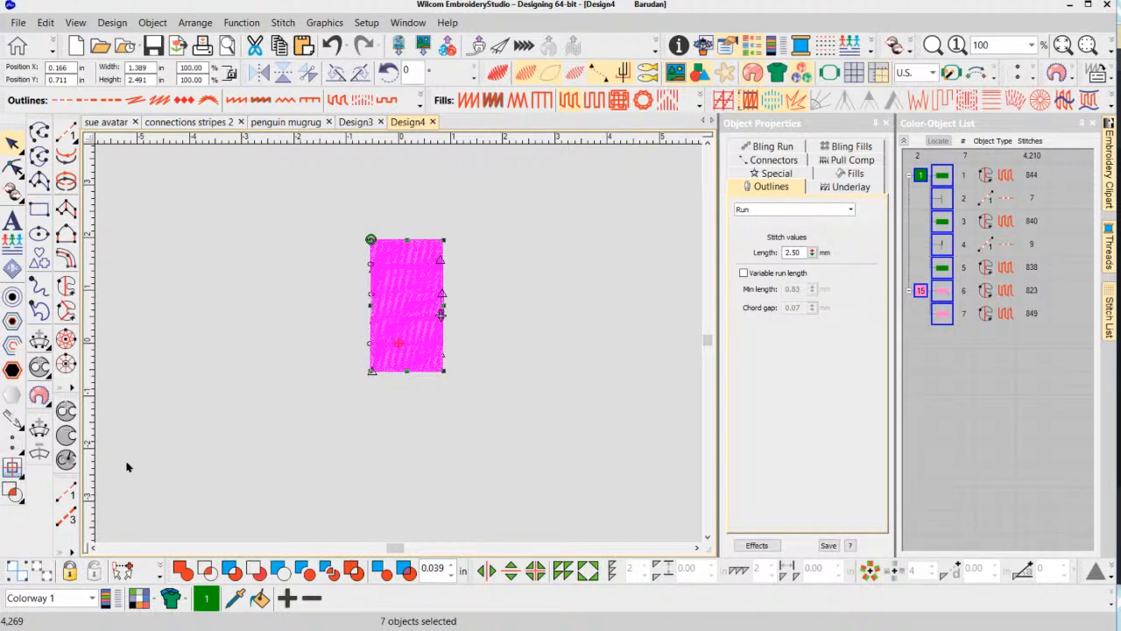
{"action": "left_click", "coordinate": [159, 576]}
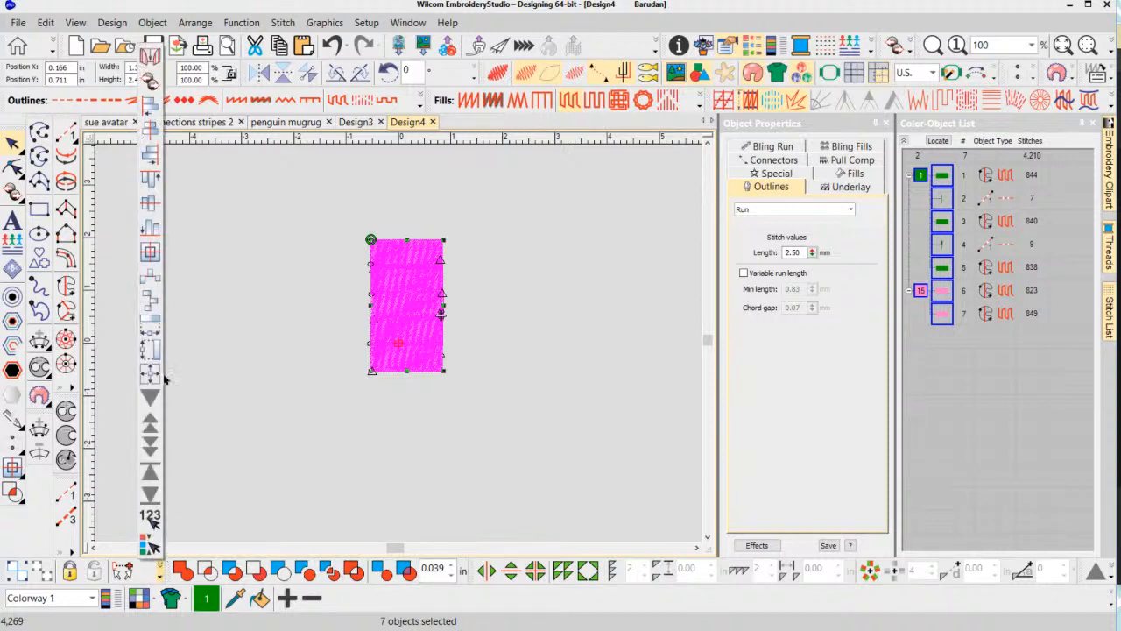
{"action": "left_click", "coordinate": [151, 58]}
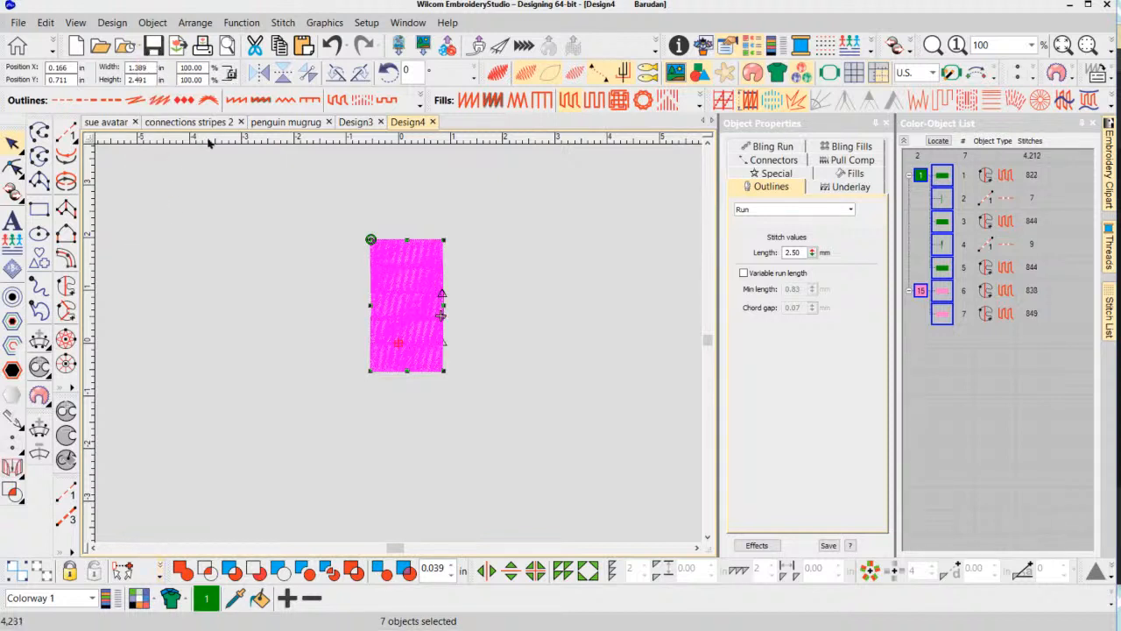
{"action": "left_click", "coordinate": [502, 396]}
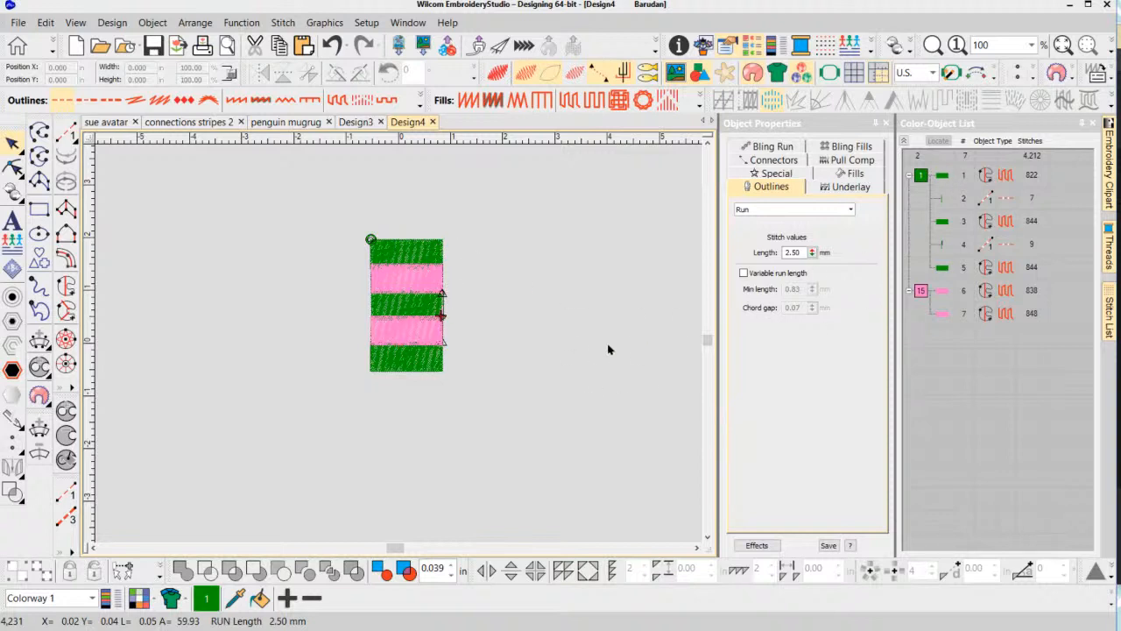
Digitize a green vertical run about 0.54 in long along the left edge of the middle green stripe.
{"action": "scroll", "coordinate": [401, 347], "scroll_direction": "up", "scroll_amount": 1}
{"action": "scroll", "coordinate": [412, 352], "scroll_direction": "up", "scroll_amount": 3}
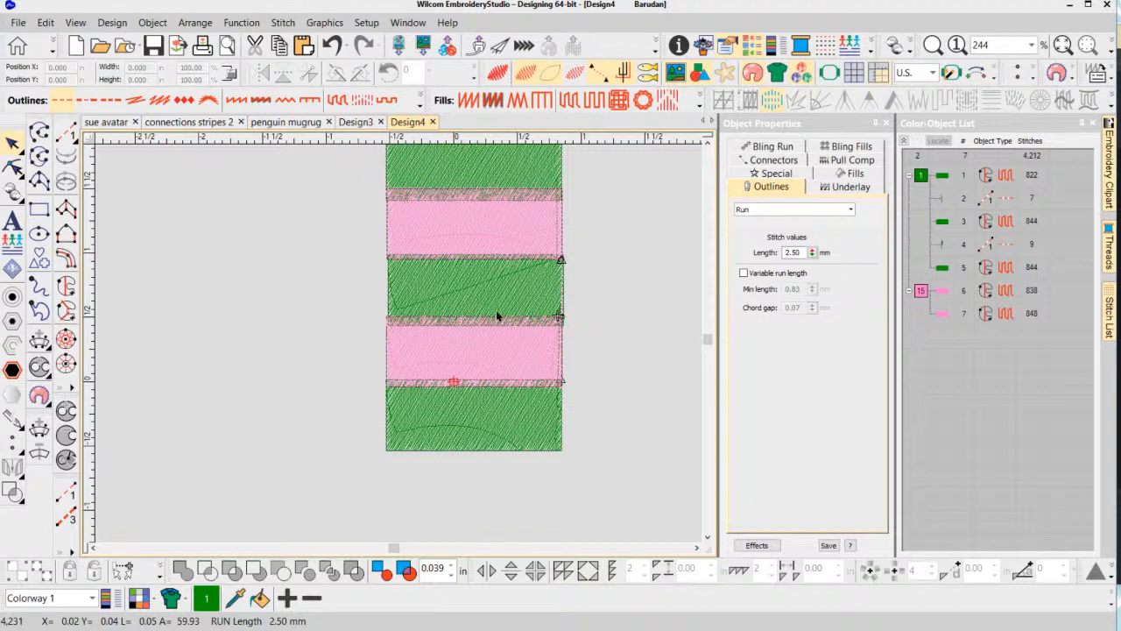
{"action": "left_click", "coordinate": [66, 134]}
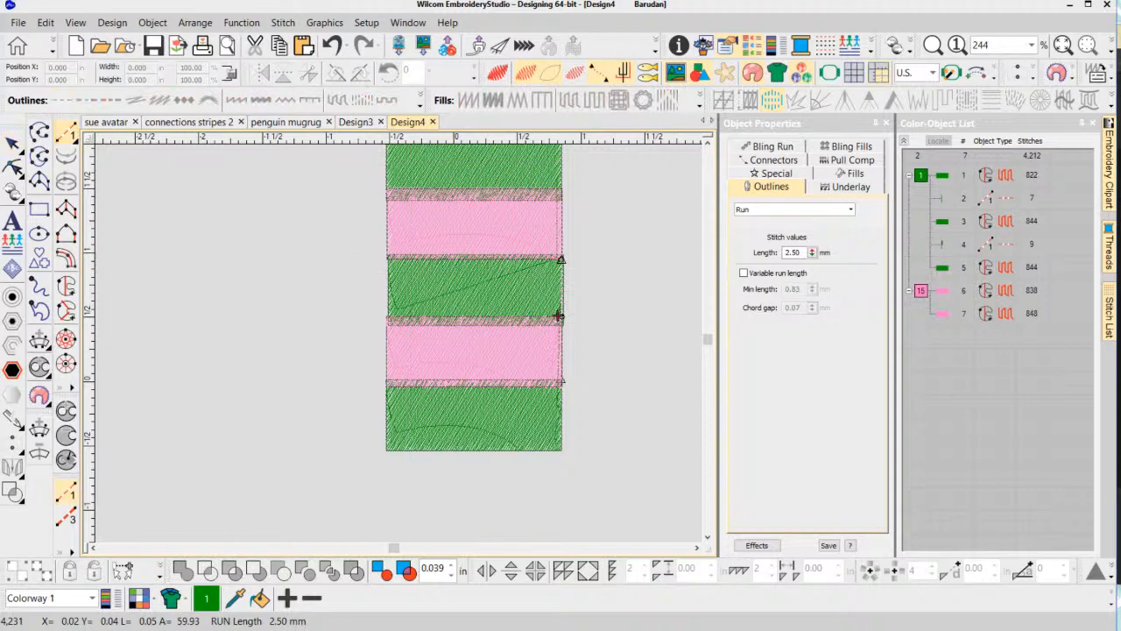
{"action": "scroll", "coordinate": [392, 280], "scroll_direction": "up", "scroll_amount": 6}
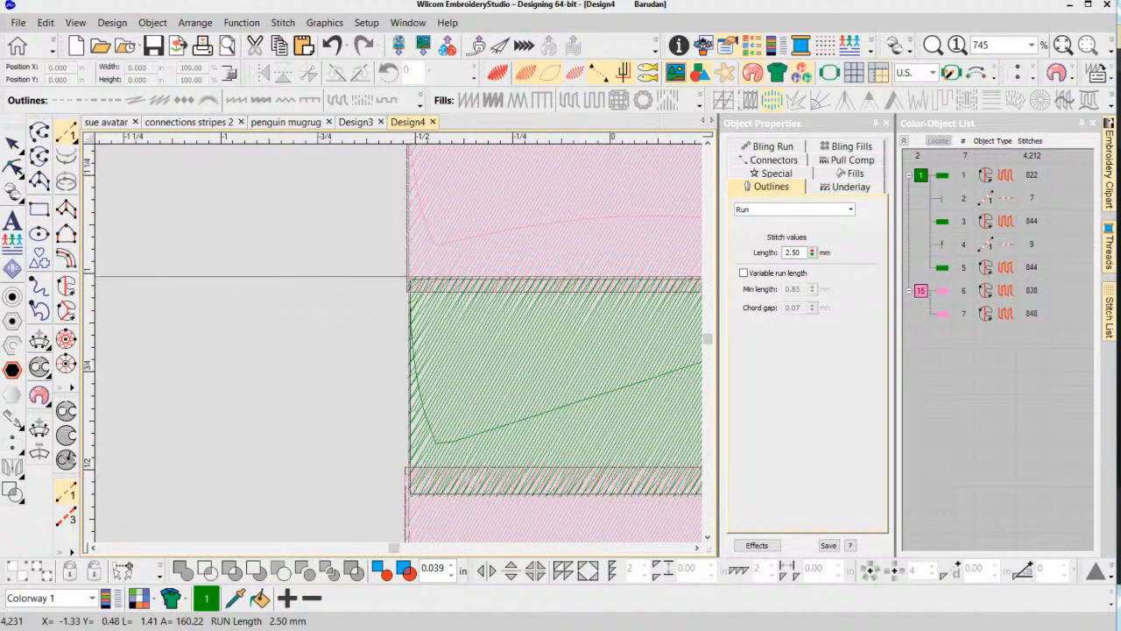
{"action": "left_click", "coordinate": [407, 272]}
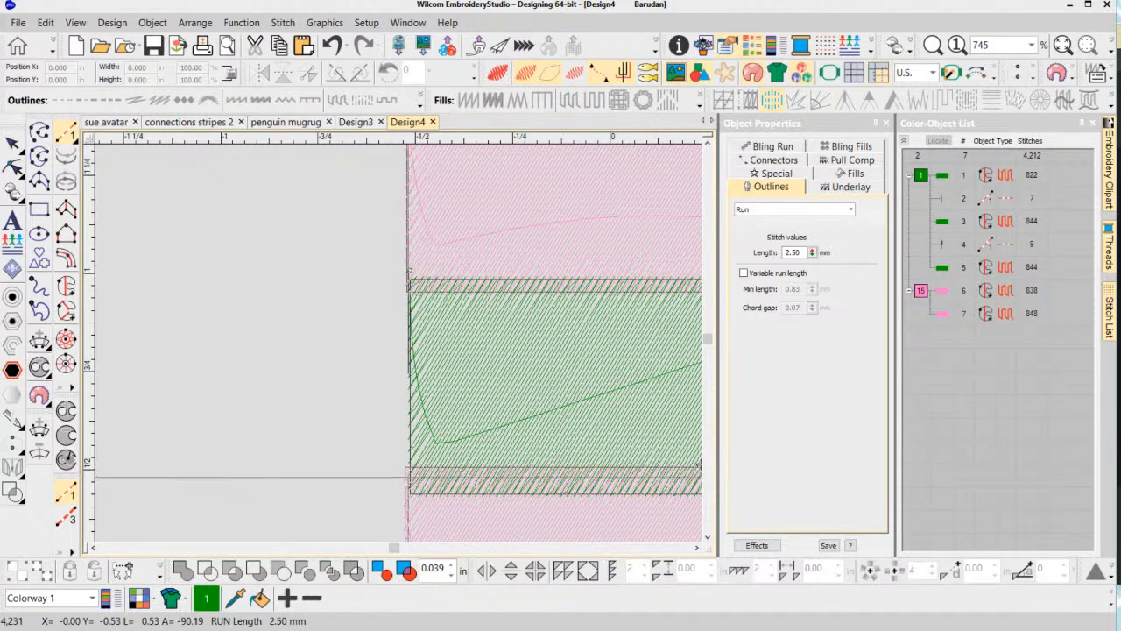
{"action": "left_click", "coordinate": [405, 480]}
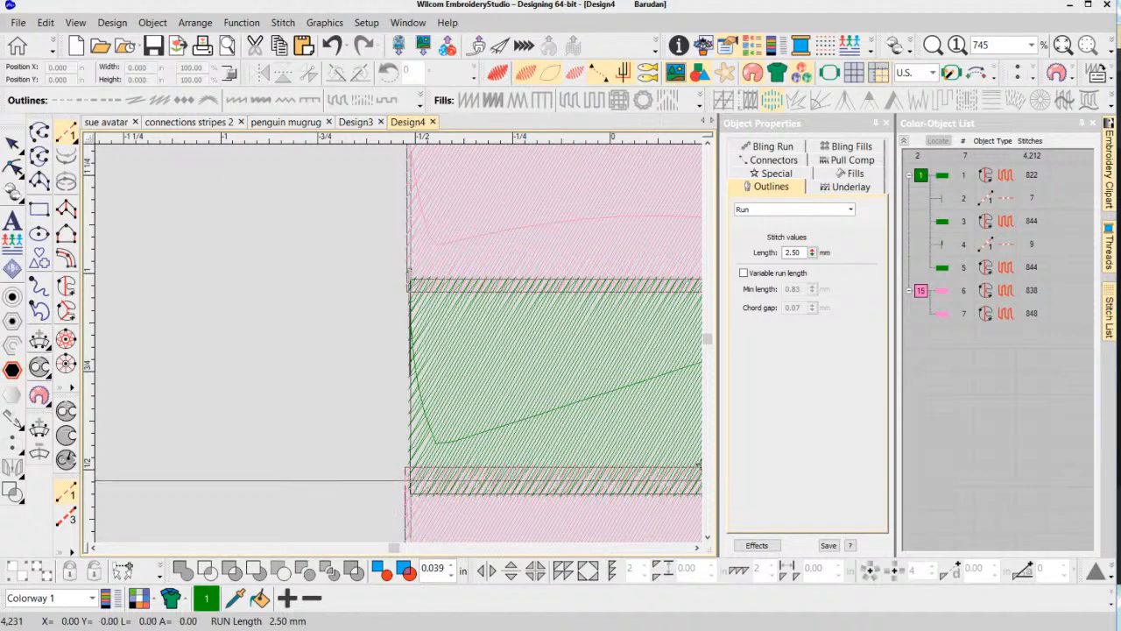
{"action": "key", "text": "Return"}
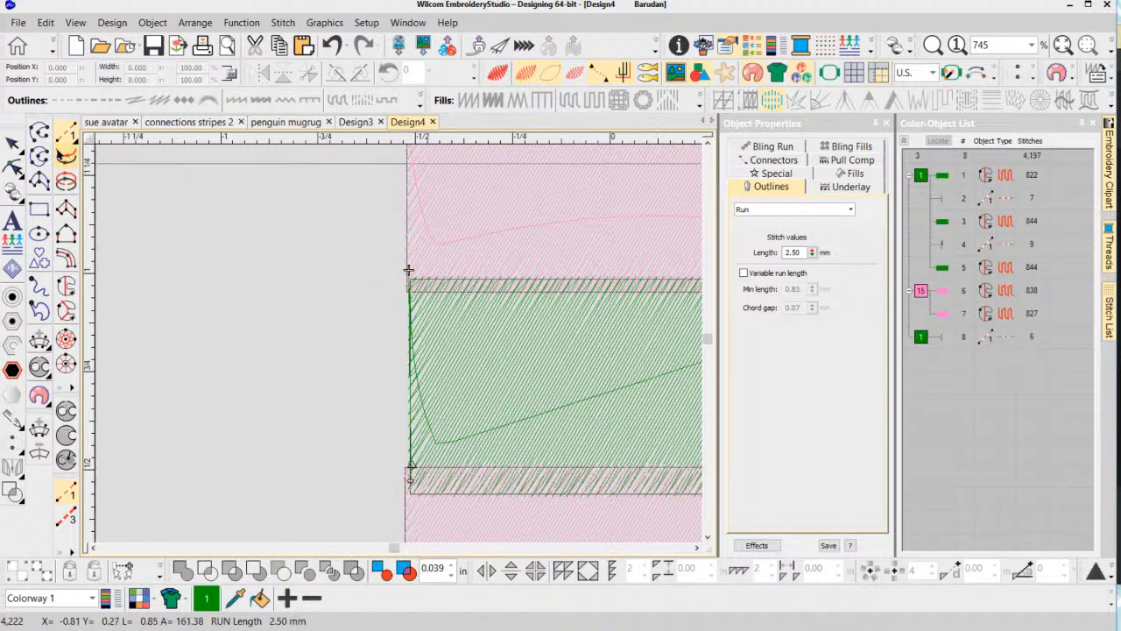
{"action": "left_click", "coordinate": [12, 142]}
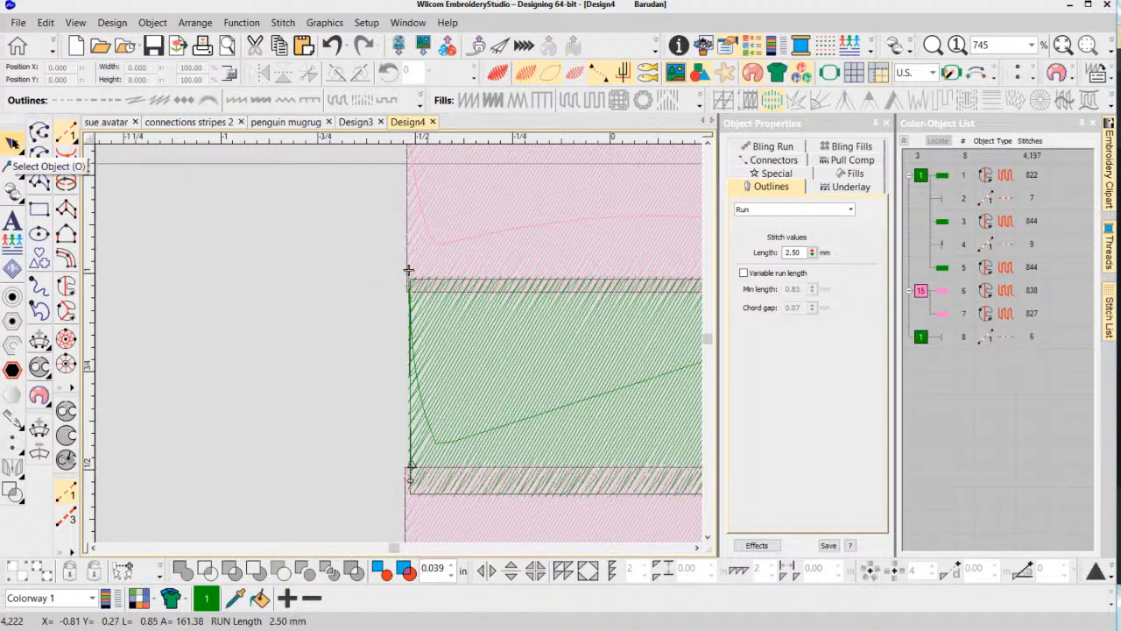
{"action": "left_click", "coordinate": [12, 143]}
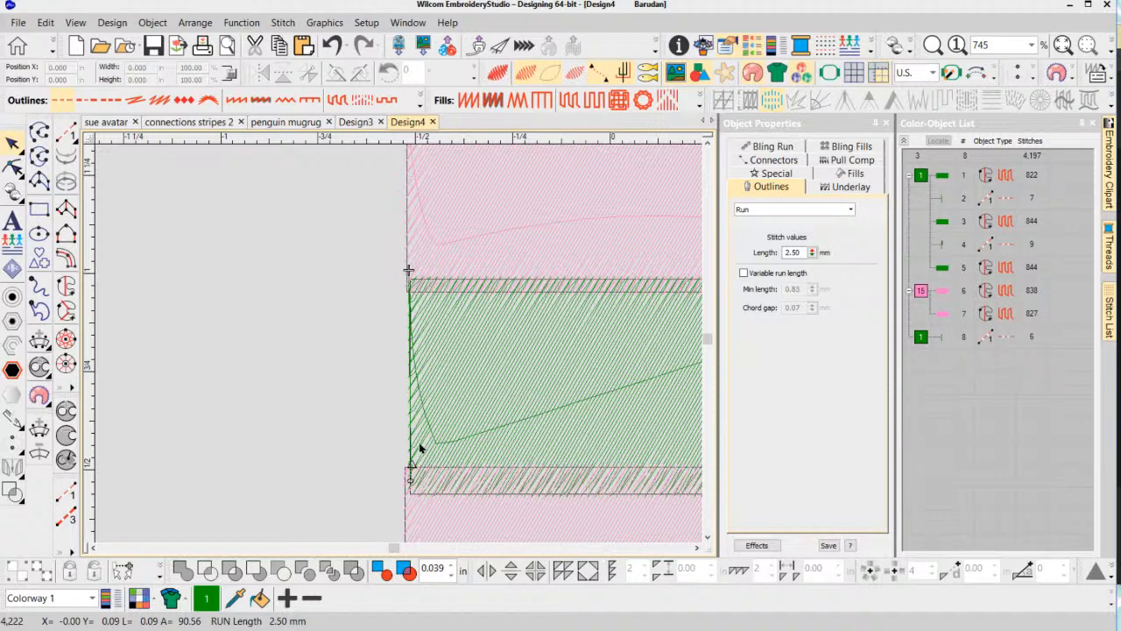
Shift the middle green stripe slightly left and turn on the realistic stitch view.
{"action": "left_click", "coordinate": [527, 376]}
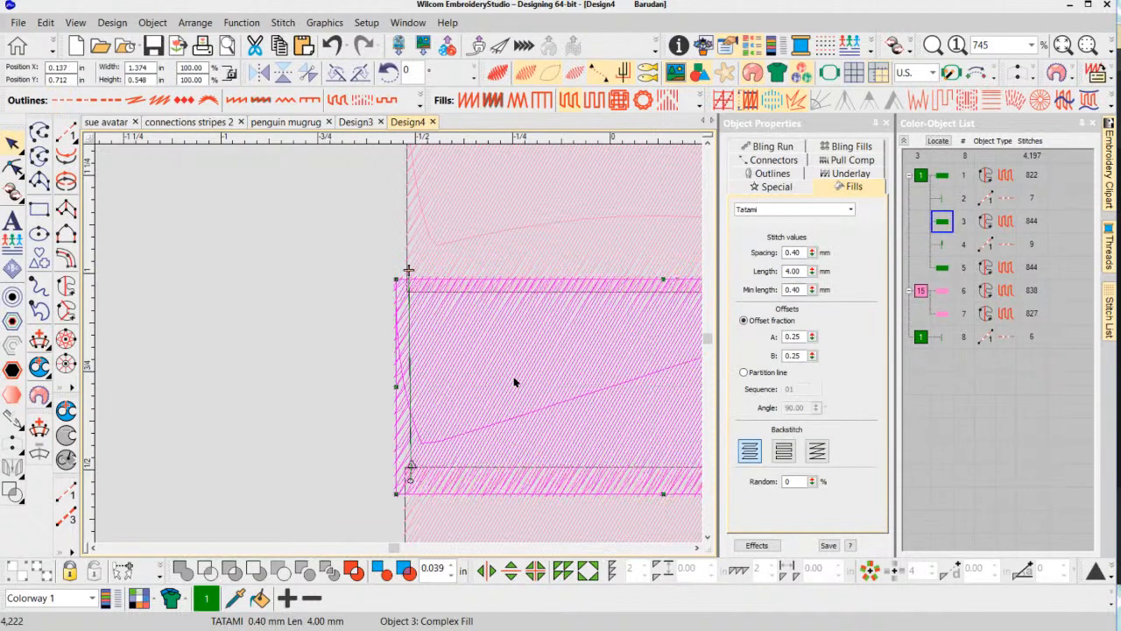
{"action": "left_click", "coordinate": [363, 456]}
{"action": "left_click", "coordinate": [502, 72]}
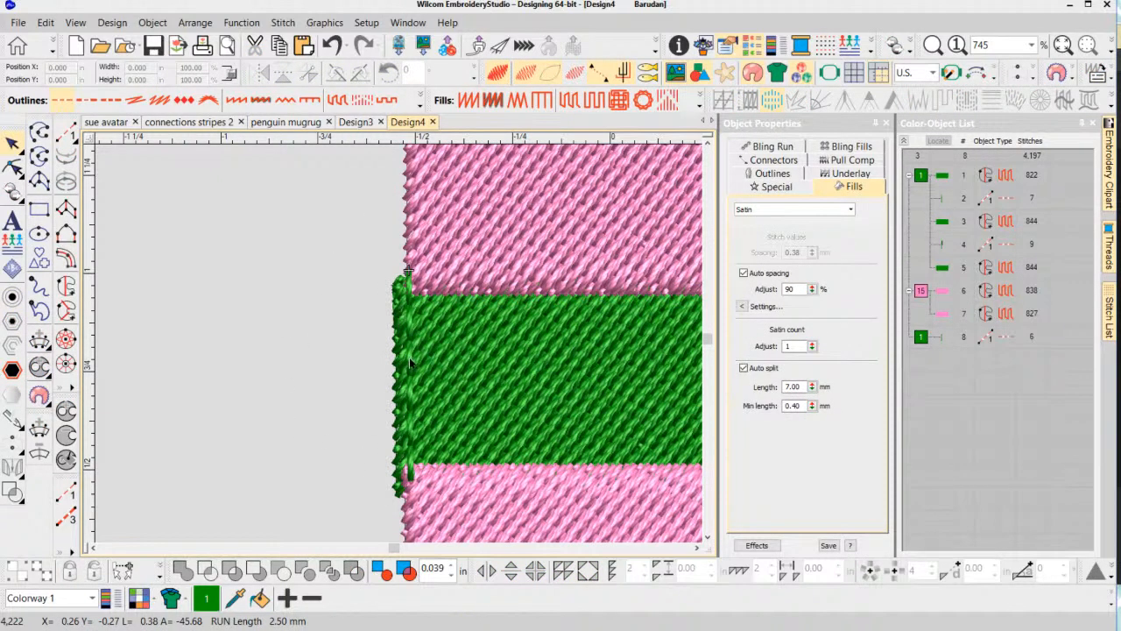
Move the new green run up onto the upper pink stripe, just inside its left edge.
{"action": "left_click_drag", "start_coordinate": [410, 362], "coordinate": [432, 215]}
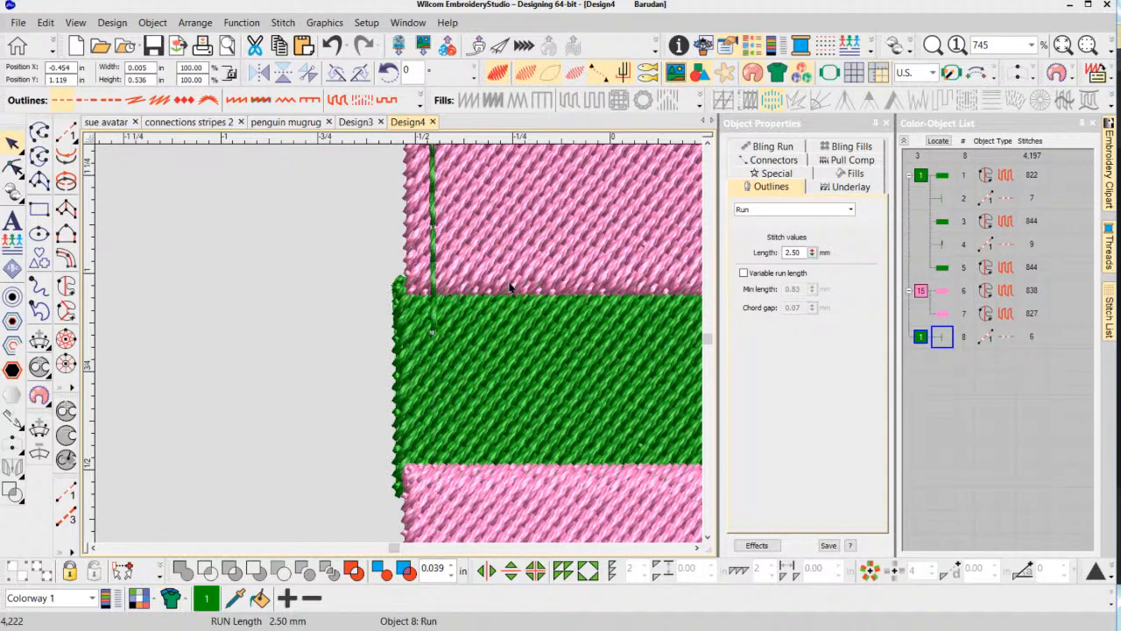
{"action": "left_click", "coordinate": [707, 143]}
{"action": "left_click", "coordinate": [708, 143]}
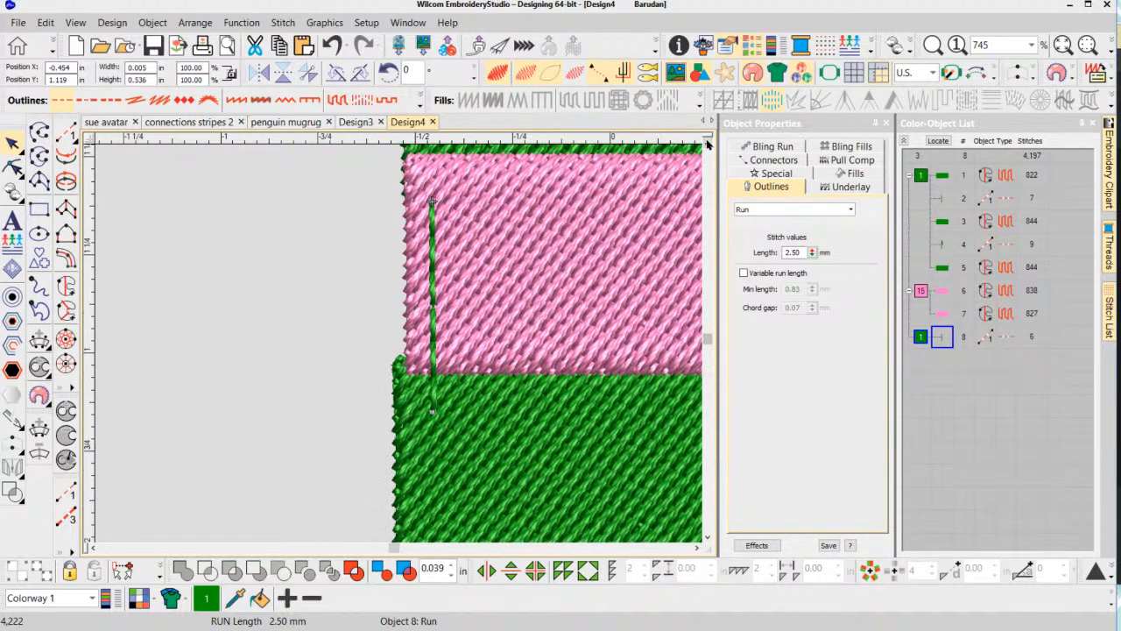
{"action": "left_click", "coordinate": [708, 143]}
{"action": "left_click", "coordinate": [708, 143]}
{"action": "left_click_drag", "start_coordinate": [436, 375], "coordinate": [429, 327]}
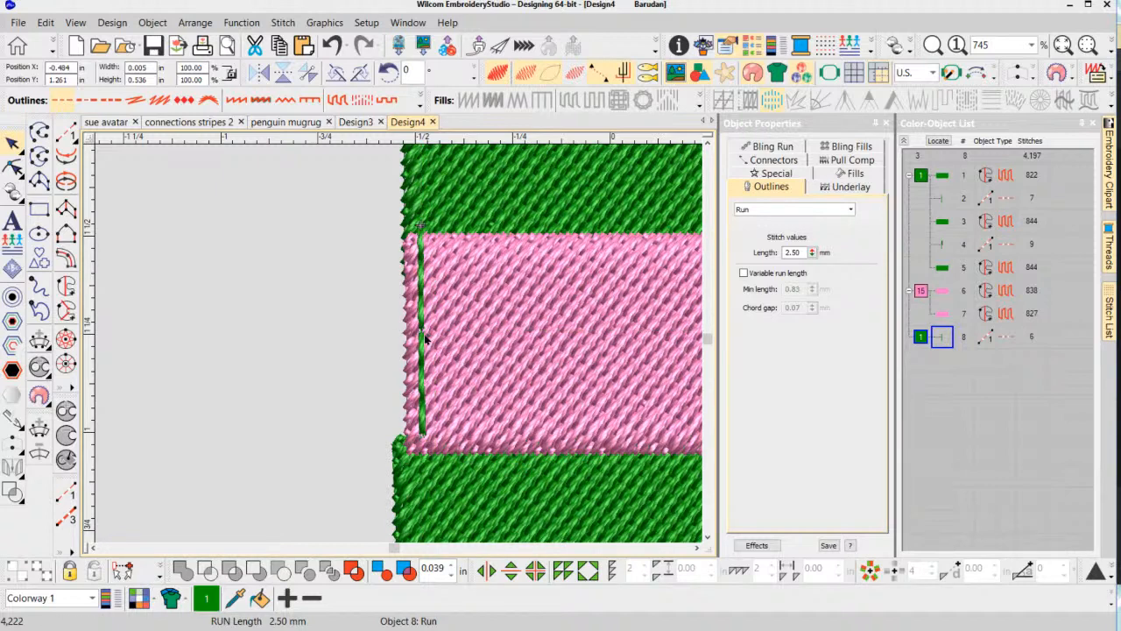
{"action": "left_click", "coordinate": [349, 358]}
Align all eight stripes and travel runs by their right edges.
{"action": "left_click", "coordinate": [457, 352]}
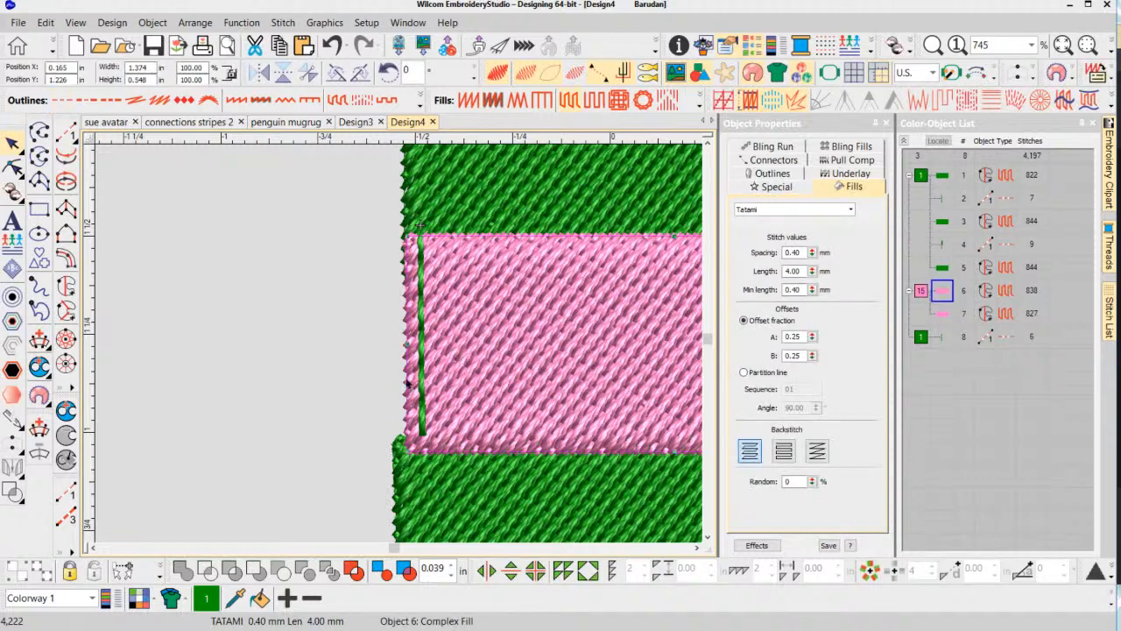
{"action": "scroll", "coordinate": [366, 368], "scroll_direction": "down", "scroll_amount": 5}
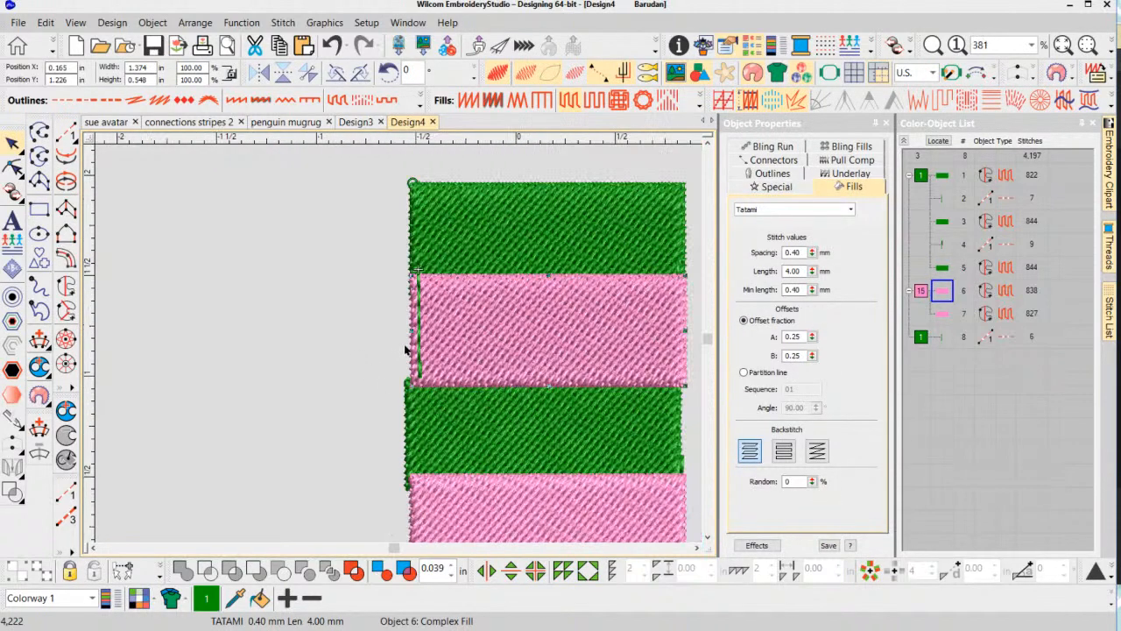
{"action": "scroll", "coordinate": [399, 349], "scroll_direction": "down", "scroll_amount": 1}
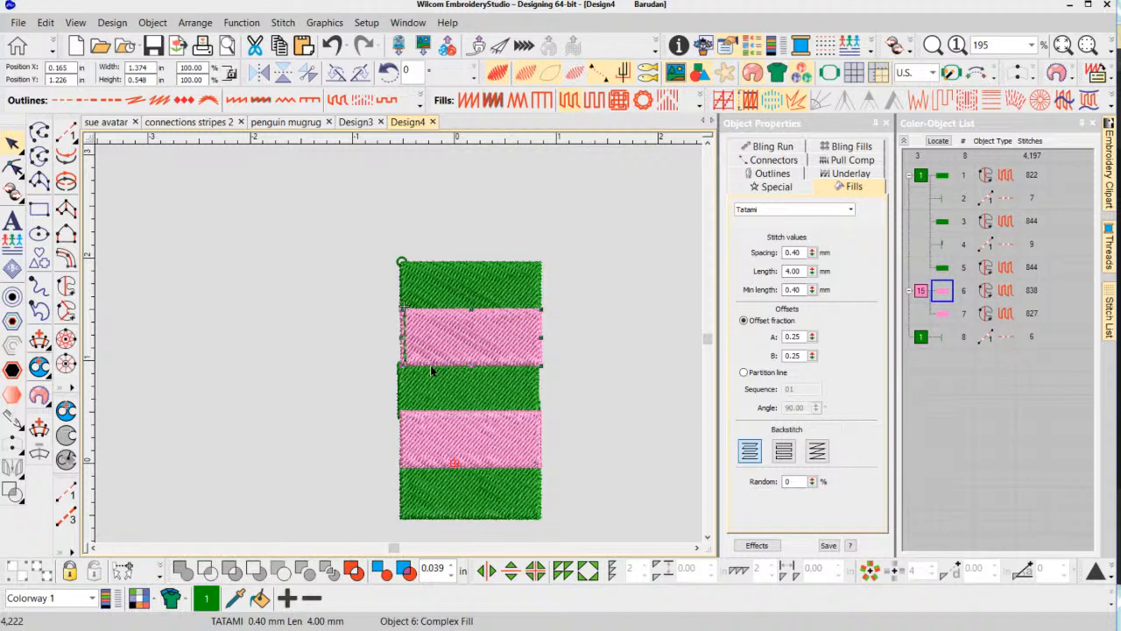
{"action": "left_click", "coordinate": [603, 320]}
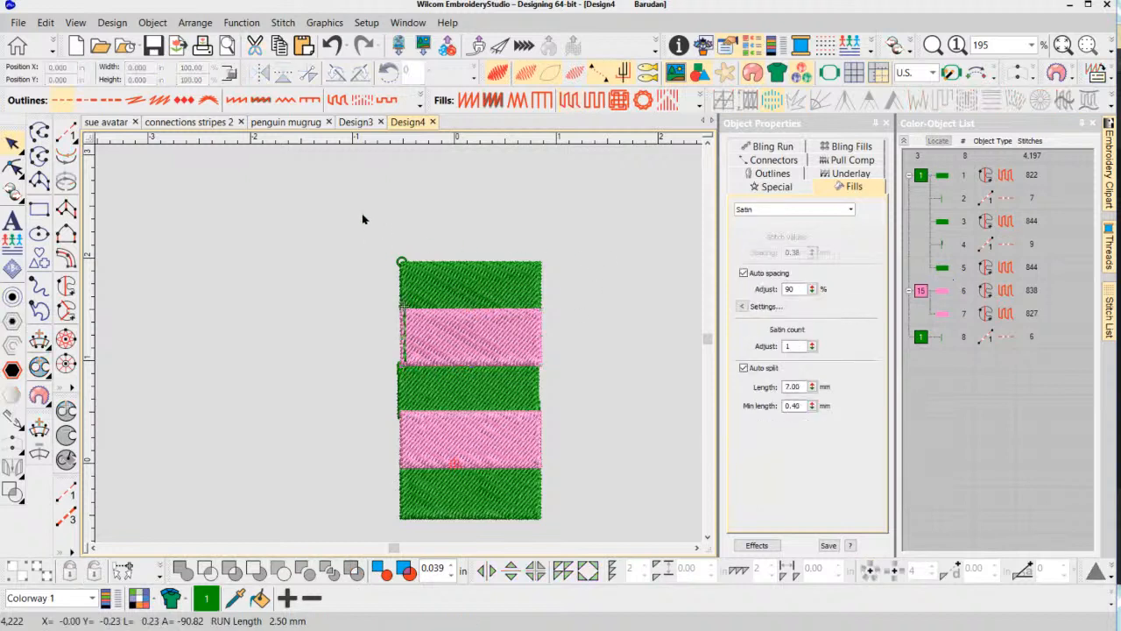
{"action": "left_click_drag", "start_coordinate": [358, 221], "coordinate": [498, 450]}
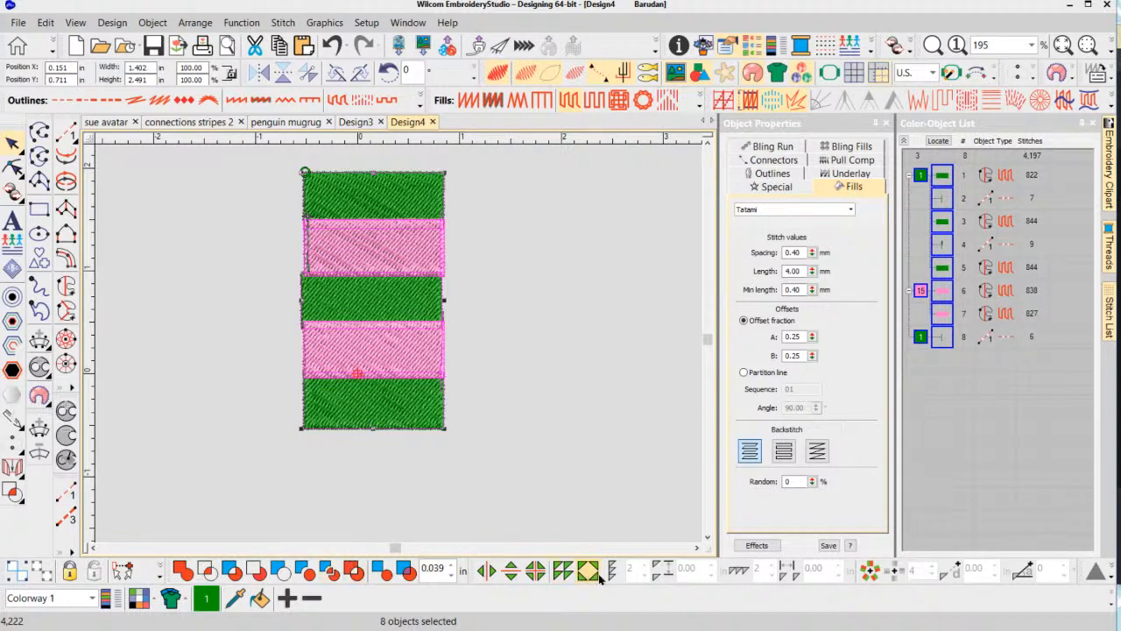
{"action": "left_click", "coordinate": [160, 574]}
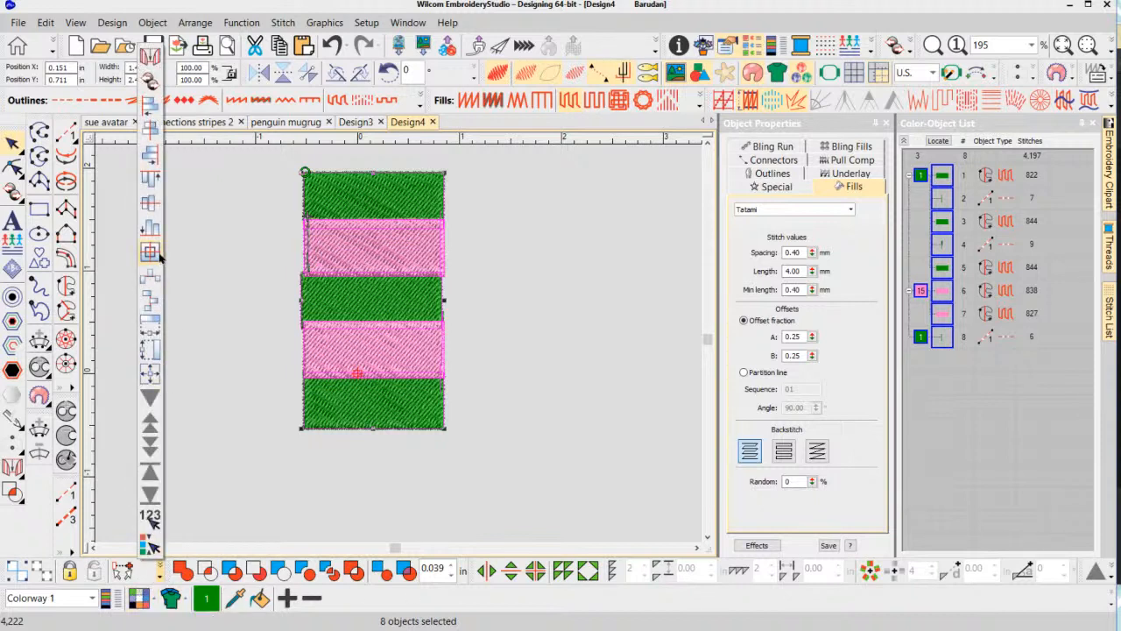
{"action": "left_click", "coordinate": [152, 157]}
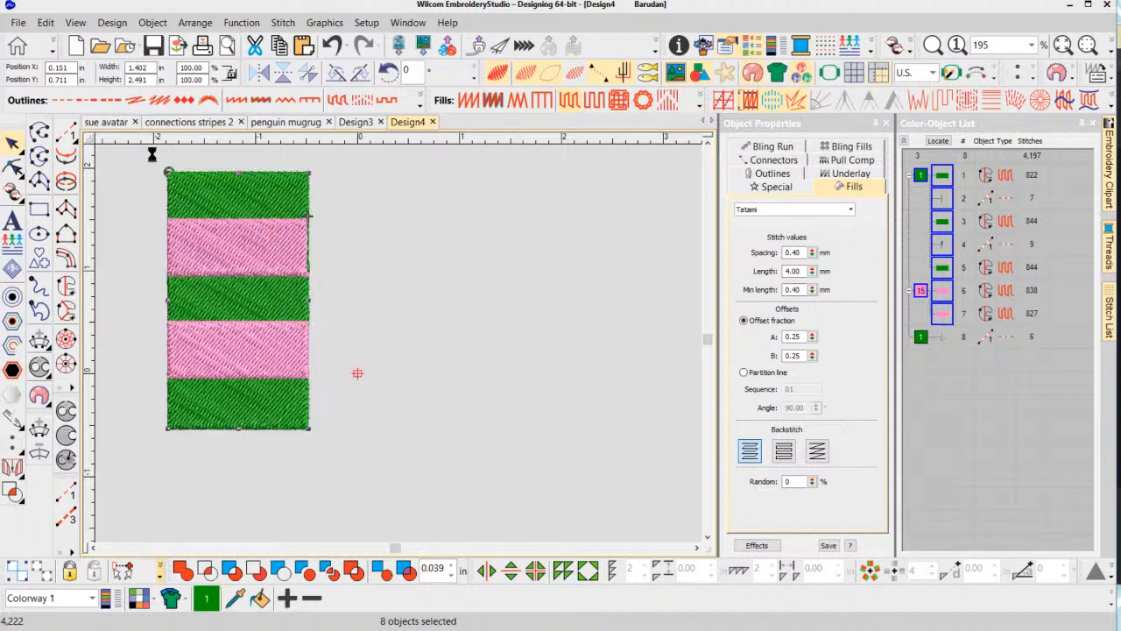
{"action": "left_click", "coordinate": [399, 330]}
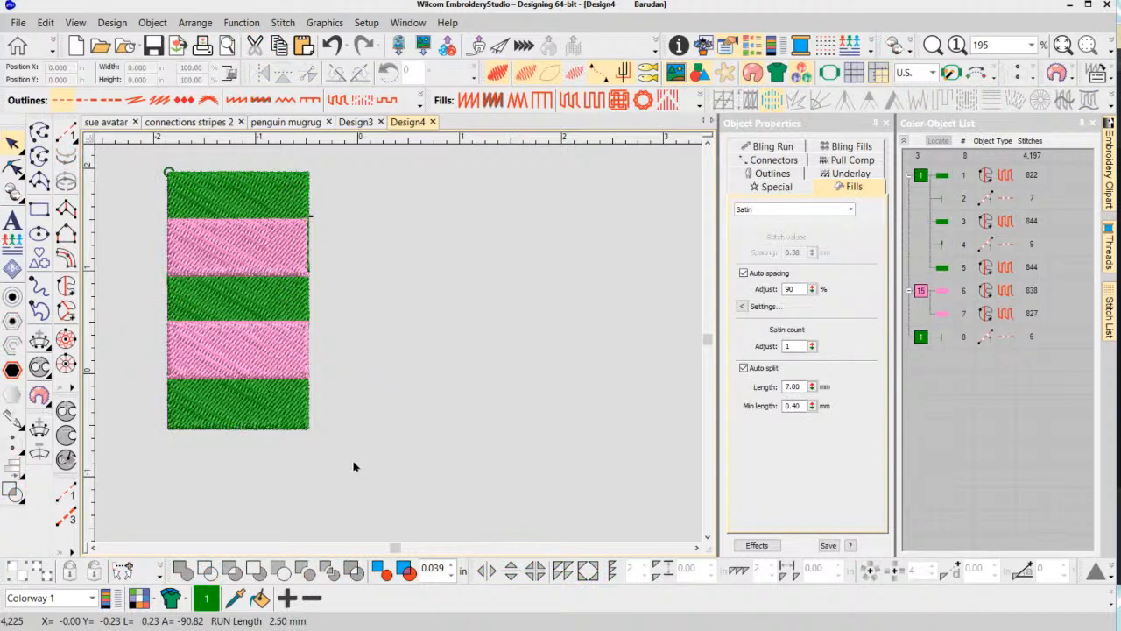
Reposition the top green stripe to about X -1.169 and Y 1.745 in, flush with the other stripes and overlapping the pink stripe less.
{"action": "left_click_drag", "start_coordinate": [353, 462], "coordinate": [280, 256]}
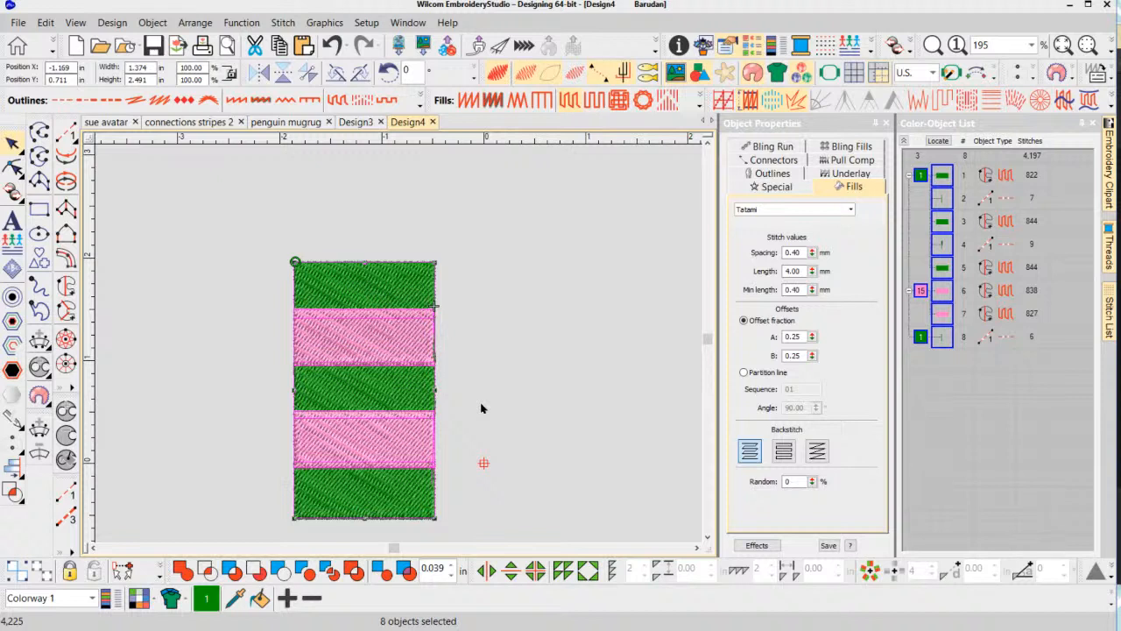
{"action": "left_click", "coordinate": [489, 356]}
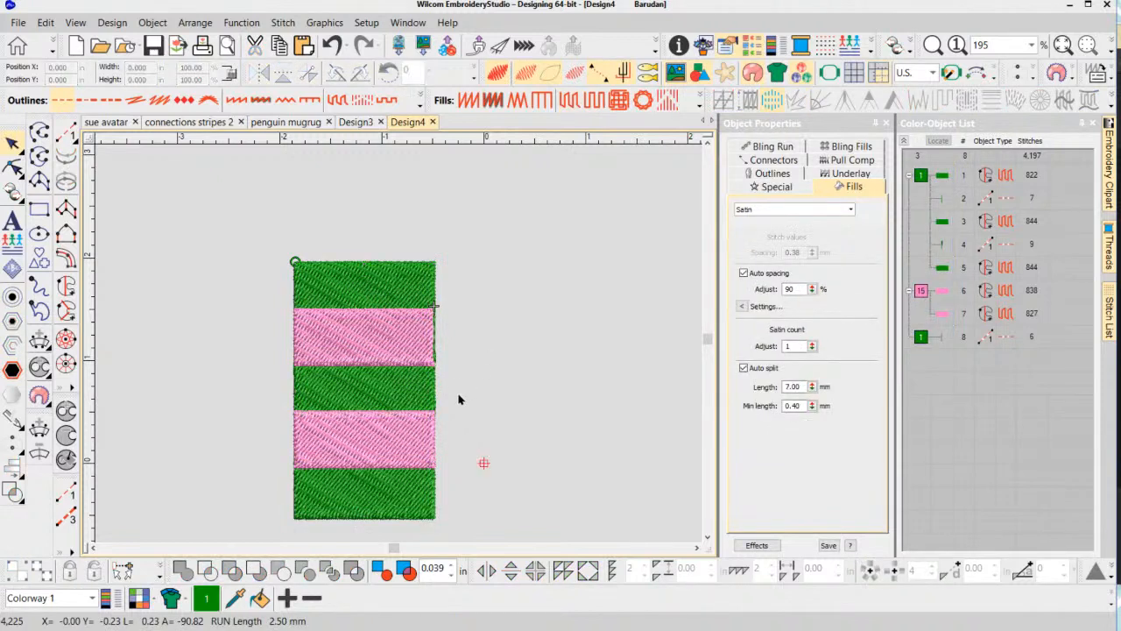
{"action": "left_click_drag", "start_coordinate": [268, 219], "coordinate": [450, 394]}
{"action": "left_click_drag", "start_coordinate": [395, 277], "coordinate": [389, 269]}
{"action": "scroll", "coordinate": [395, 346], "scroll_direction": "up", "scroll_amount": 6}
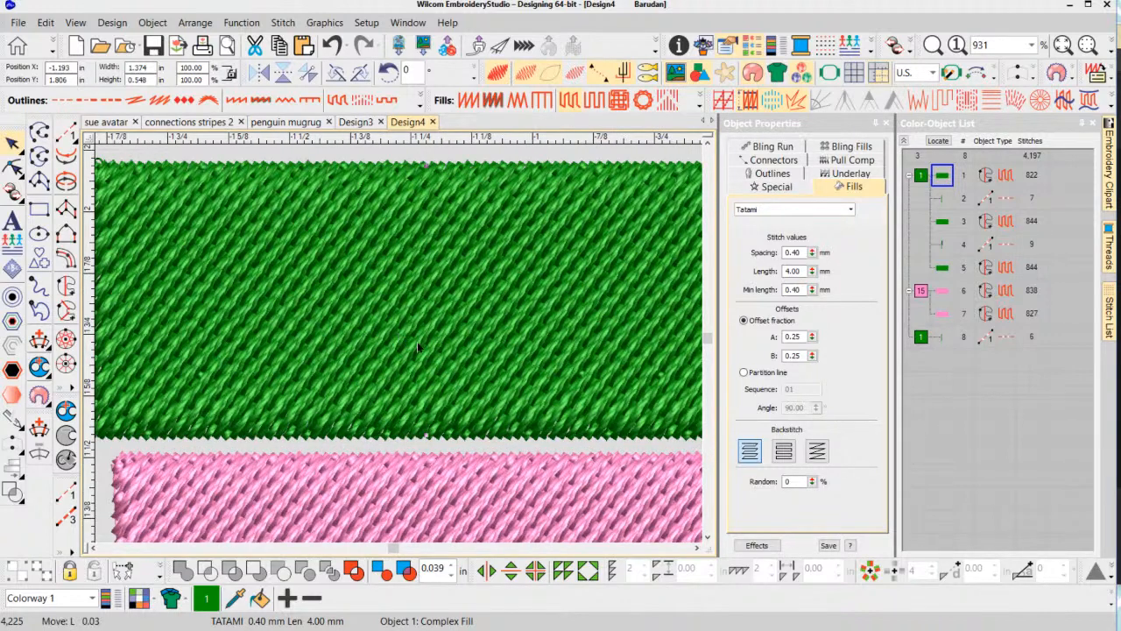
{"action": "mouse_move", "coordinate": [418, 347]}
{"action": "left_mouse_down"}
{"action": "mouse_move", "coordinate": [431, 375]}
{"action": "mouse_move", "coordinate": [428, 363]}
{"action": "left_mouse_up"}
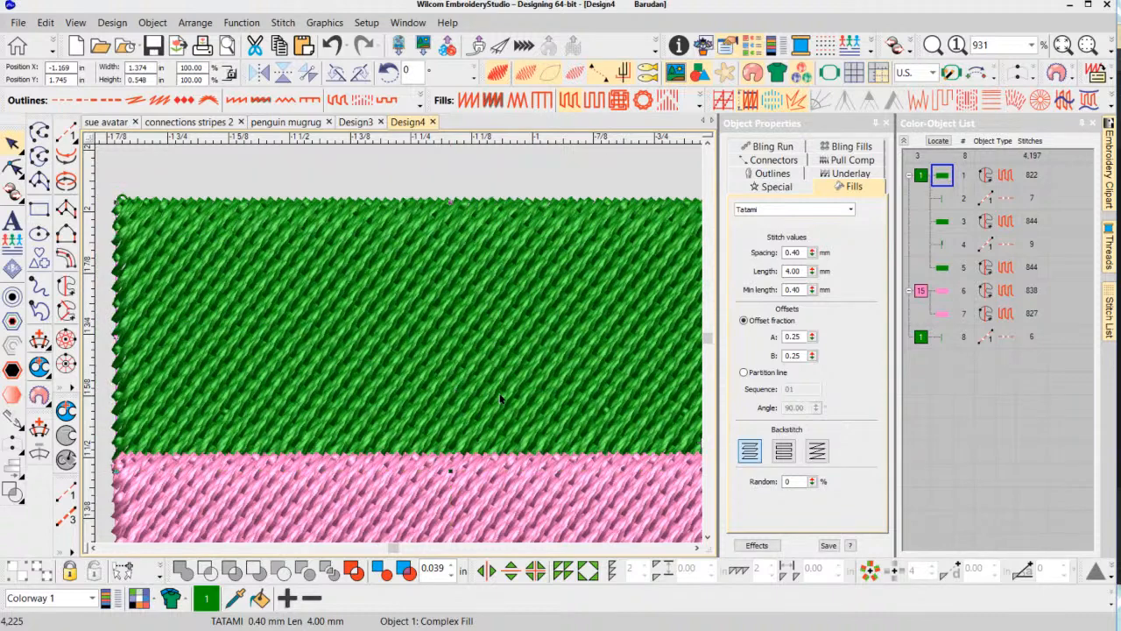
{"action": "left_click", "coordinate": [300, 179]}
{"action": "scroll", "coordinate": [401, 348], "scroll_direction": "down", "scroll_amount": 3}
{"action": "scroll", "coordinate": [399, 349], "scroll_direction": "down", "scroll_amount": 4}
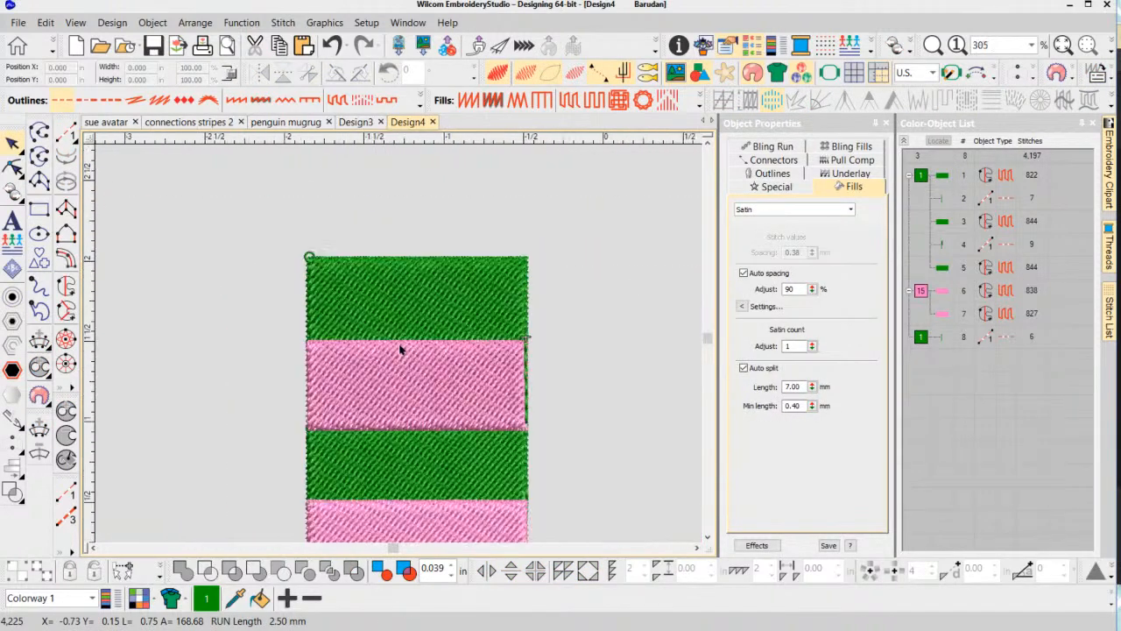
Space all eight stripes and travel runs evenly down the design's height.
{"action": "left_click_drag", "start_coordinate": [269, 218], "coordinate": [444, 445]}
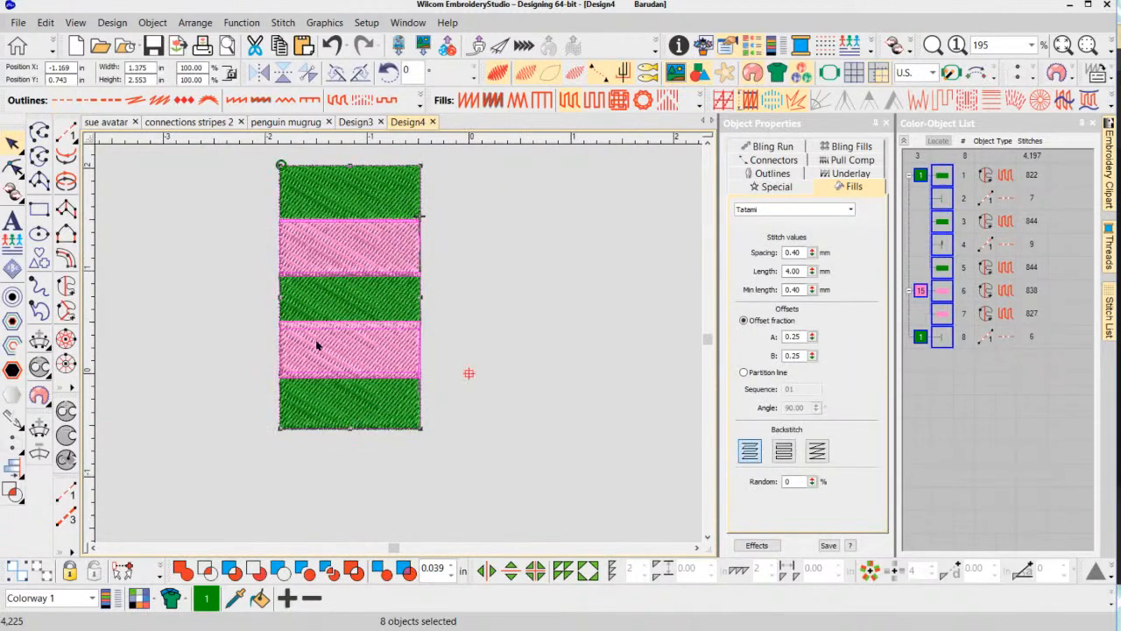
{"action": "left_click", "coordinate": [160, 571]}
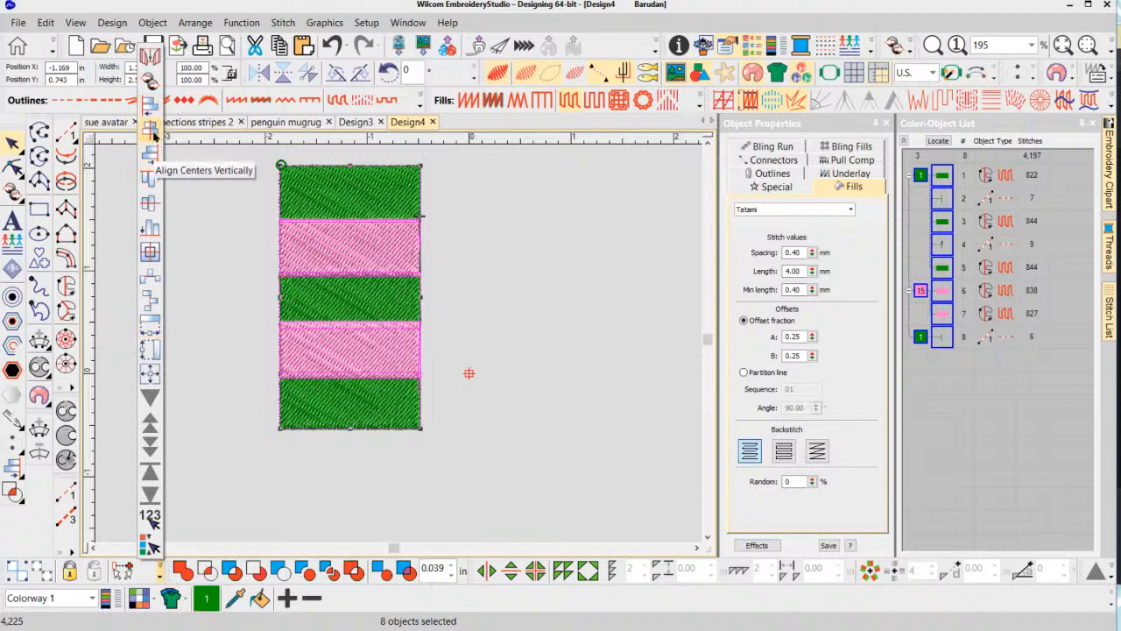
{"action": "left_click", "coordinate": [152, 302]}
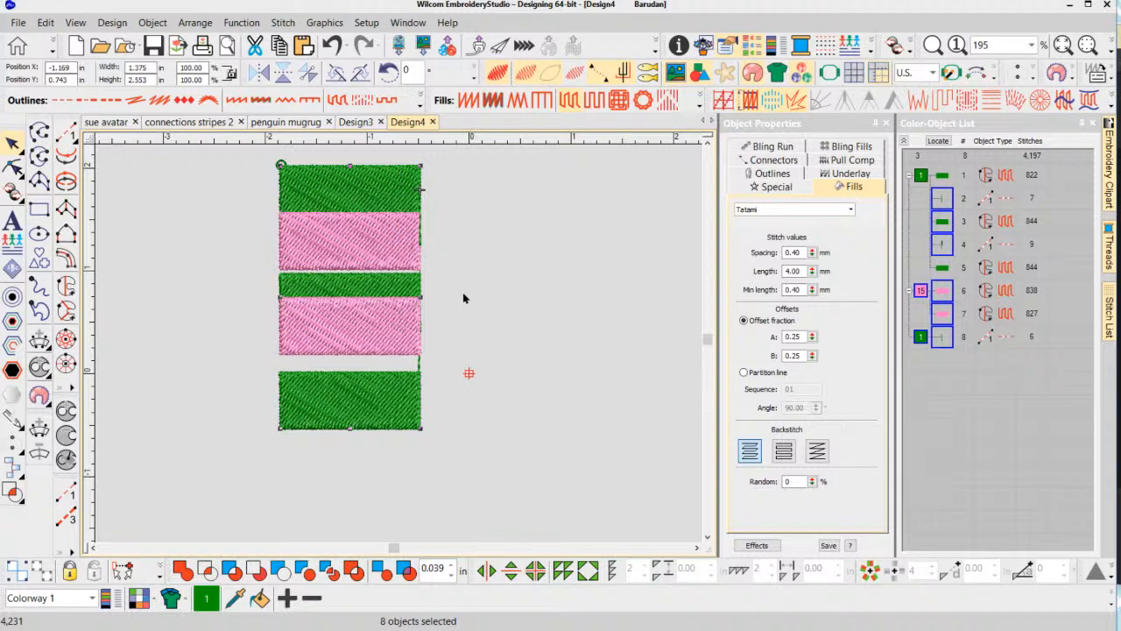
Move both pink stripes down to cover the gaps between the green stripes, placing the upper one at about X -1.156 and Y 1.177 in.
{"action": "left_click", "coordinate": [396, 318]}
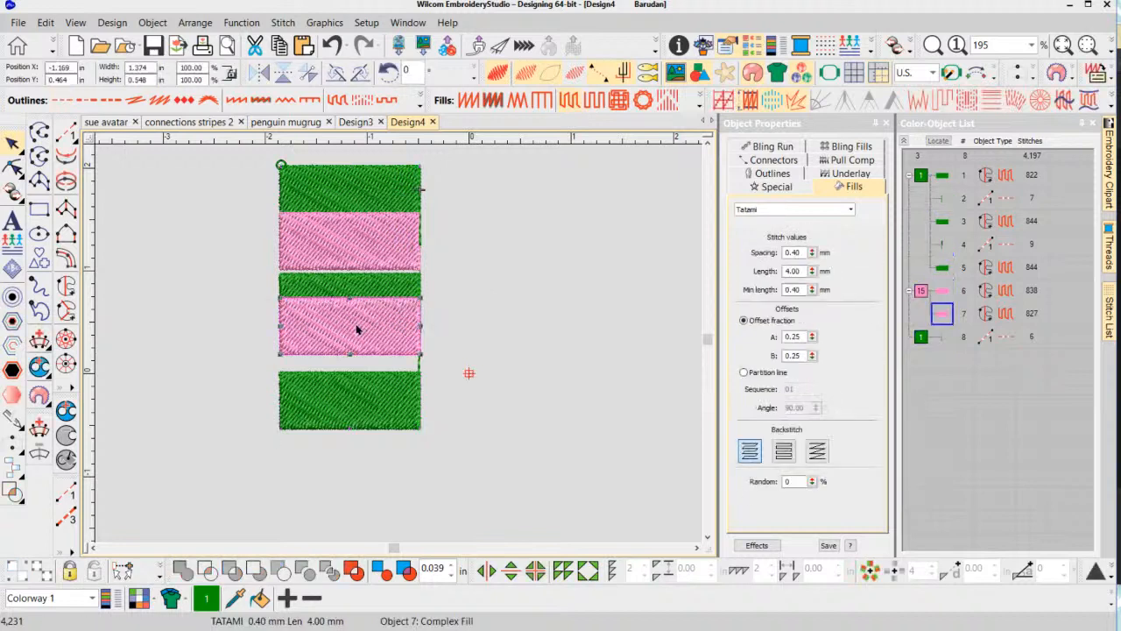
{"action": "left_click_drag", "start_coordinate": [358, 328], "coordinate": [356, 349]}
{"action": "left_click_drag", "start_coordinate": [347, 251], "coordinate": [347, 262]}
{"action": "left_click", "coordinate": [476, 272]}
{"action": "left_click", "coordinate": [373, 261]}
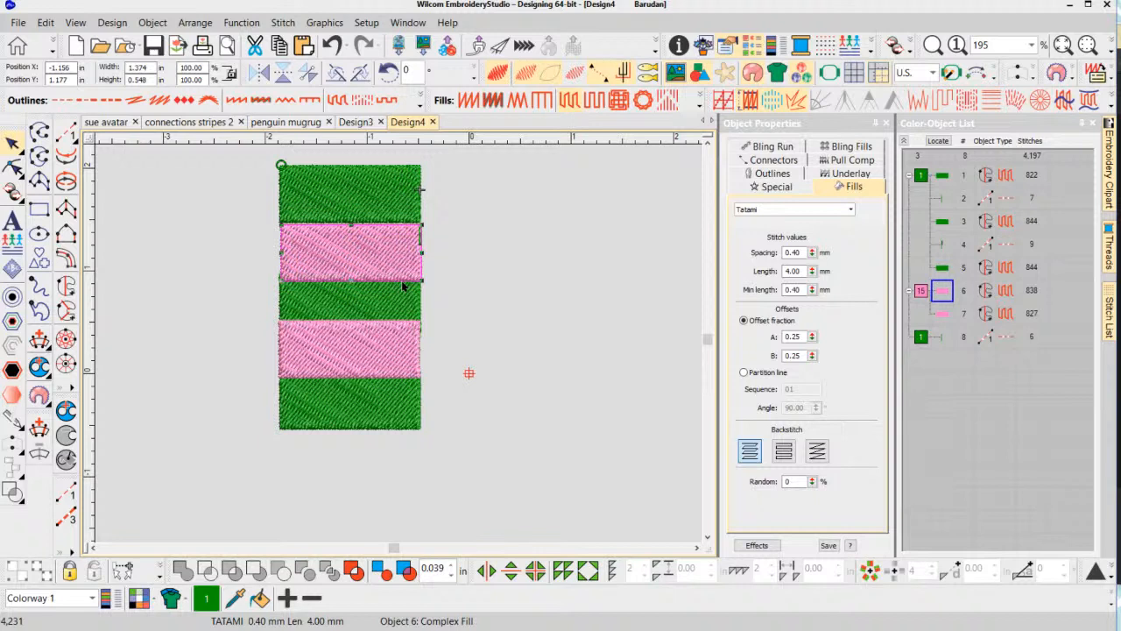
{"action": "left_click", "coordinate": [475, 347]}
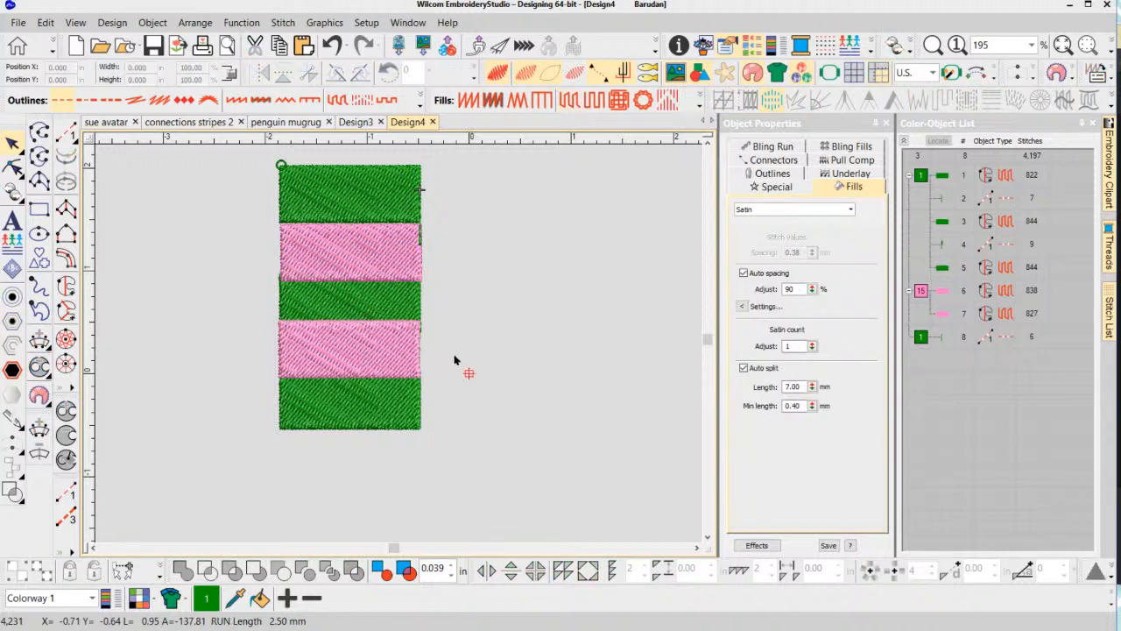
{"action": "scroll", "coordinate": [403, 356], "scroll_direction": "down", "scroll_amount": 2}
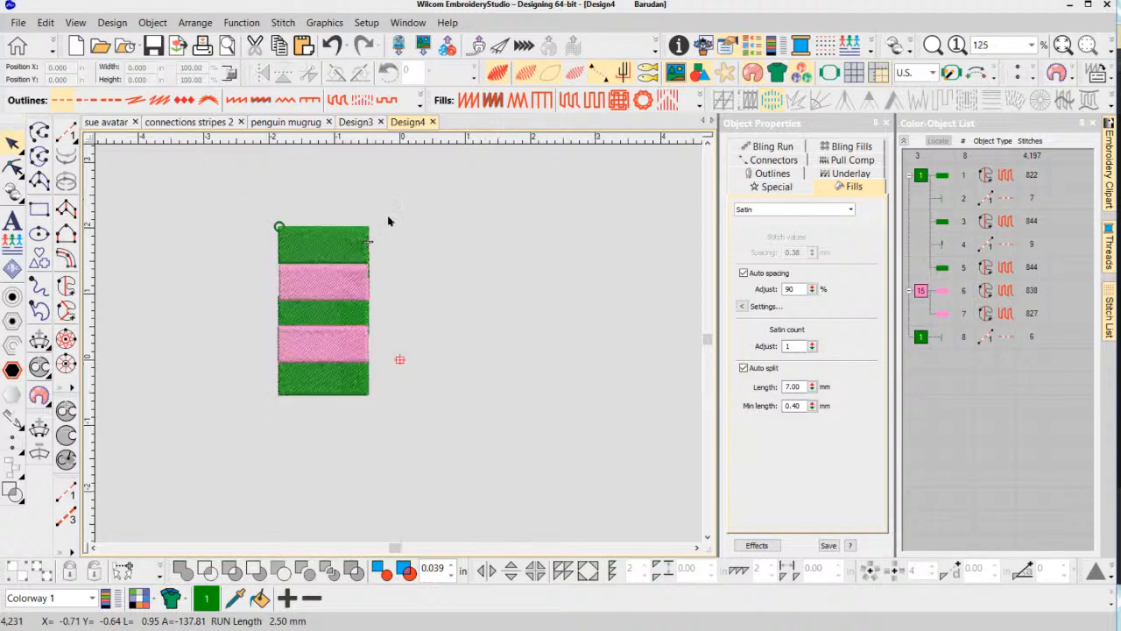
View the whole penguin ornament photo in Design3 and examine the top and middle dark green stripes in connections stripes 2.
{"action": "left_click", "coordinate": [359, 122]}
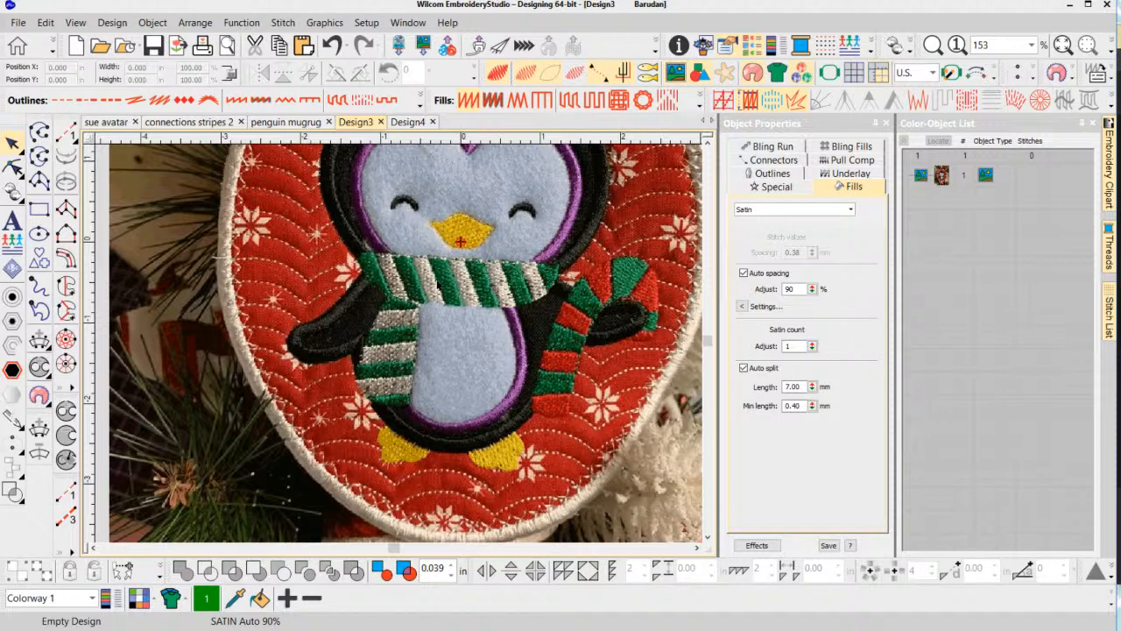
{"action": "scroll", "coordinate": [399, 350], "scroll_direction": "down", "scroll_amount": 3}
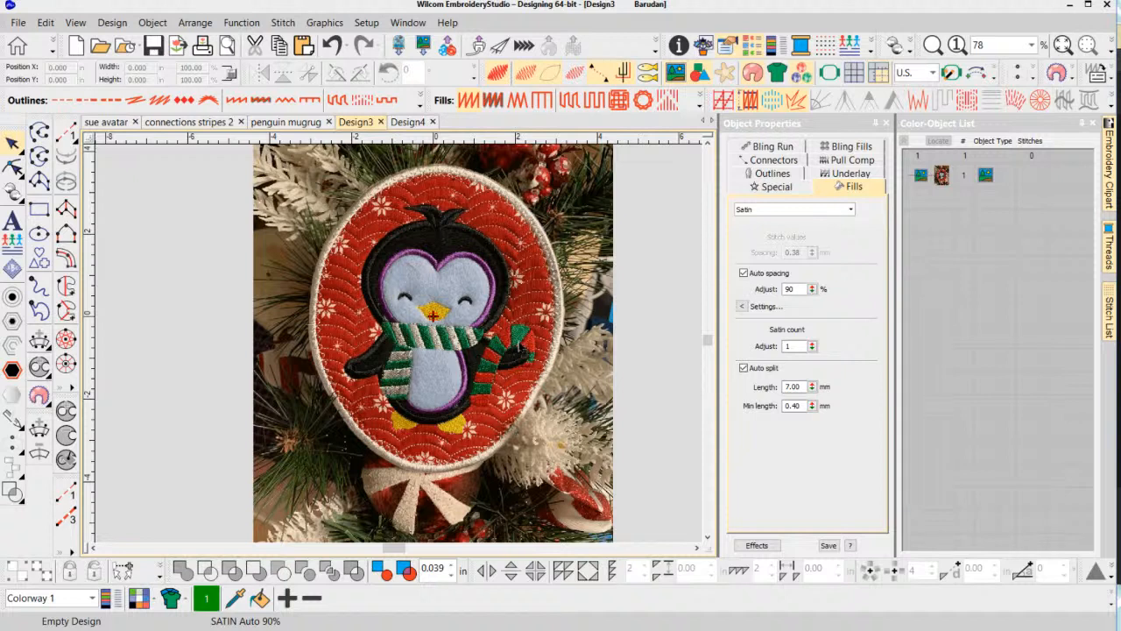
{"action": "left_click", "coordinate": [166, 125]}
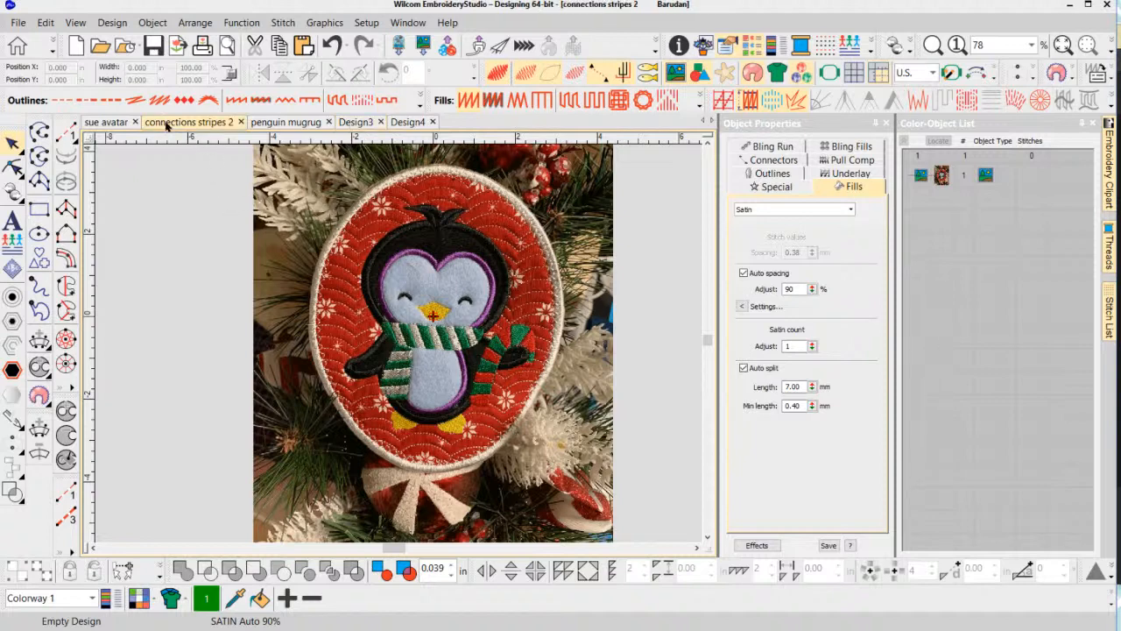
{"action": "key", "text": "Escape"}
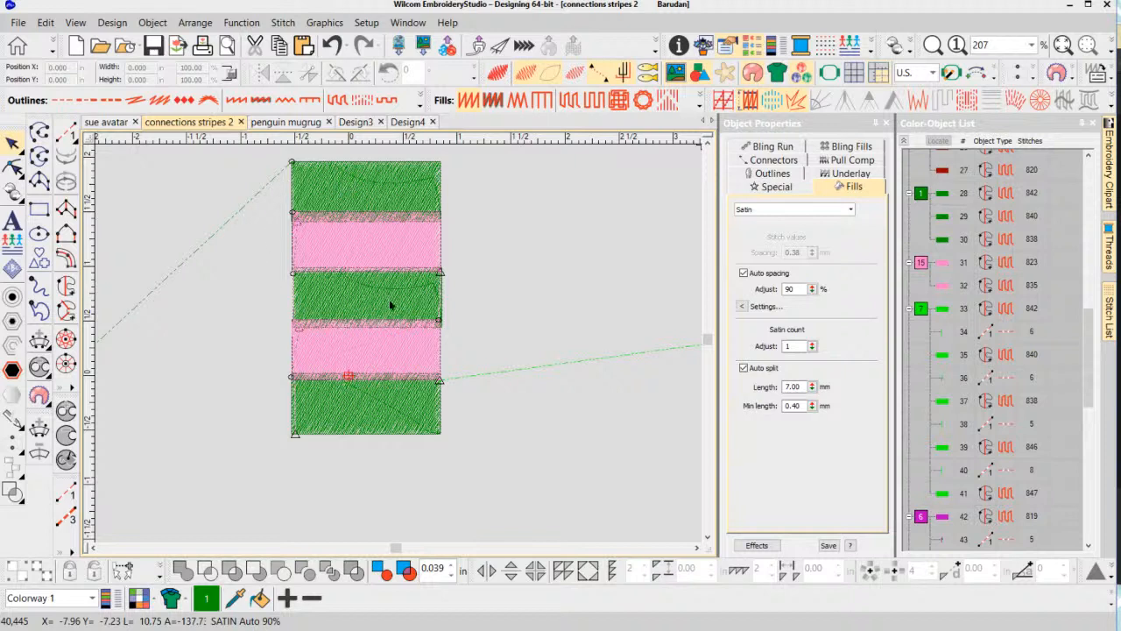
{"action": "left_click", "coordinate": [367, 175]}
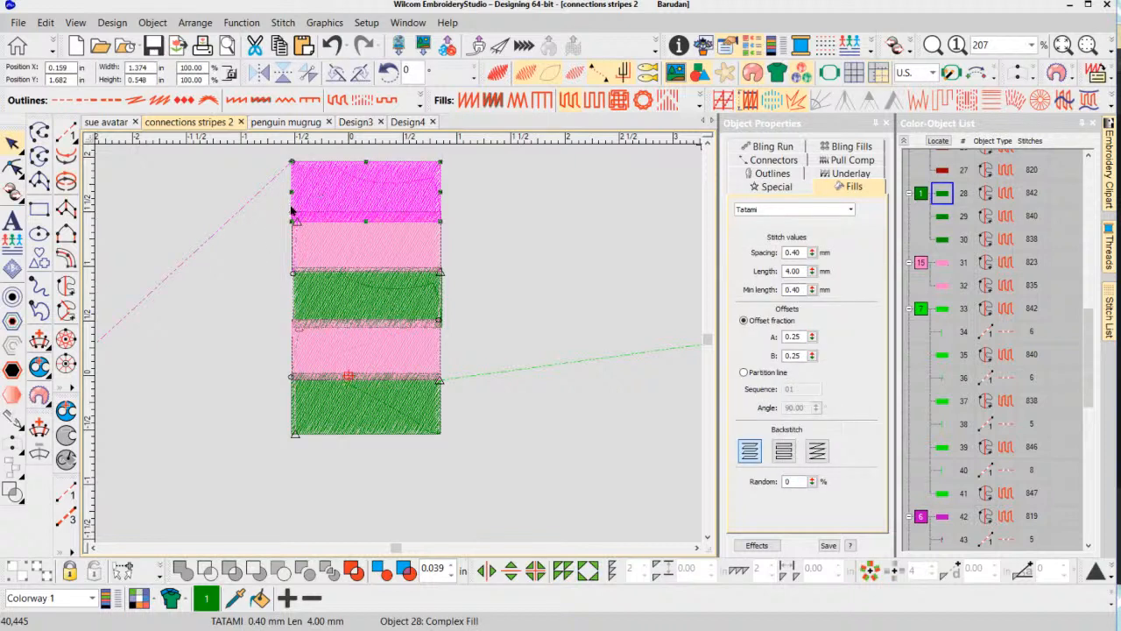
{"action": "left_click", "coordinate": [325, 294]}
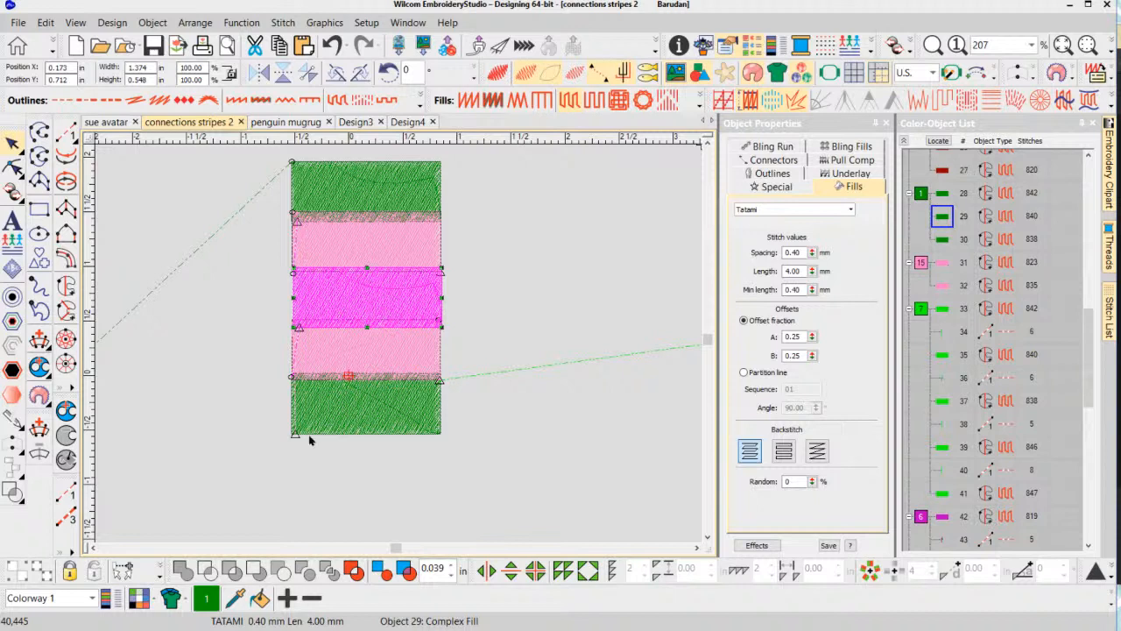
{"action": "left_click", "coordinate": [505, 330]}
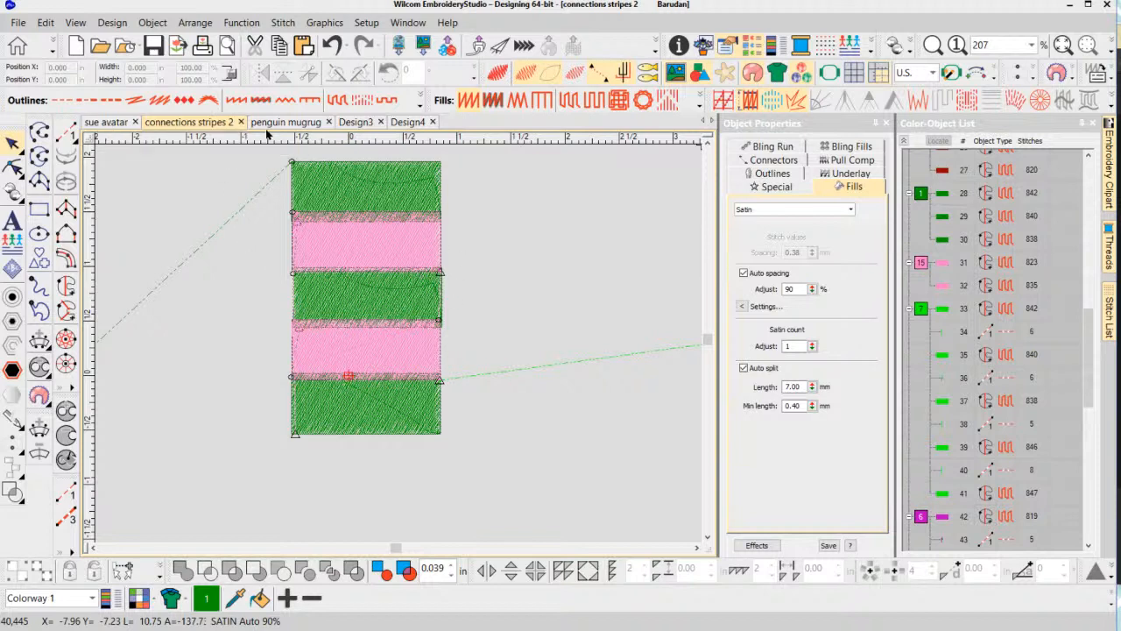
Examine the bright green and magenta stripe sample with its white border beside the red stripes.
{"action": "scroll", "coordinate": [282, 274], "scroll_direction": "down", "scroll_amount": 5}
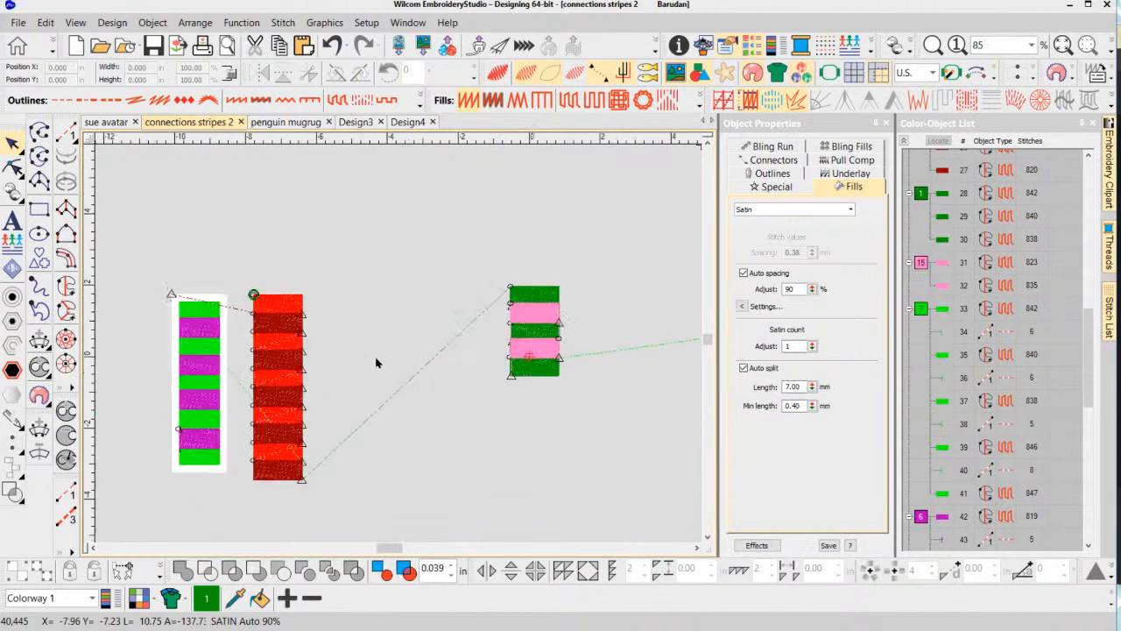
{"action": "scroll", "coordinate": [377, 362], "scroll_direction": "up", "scroll_amount": 4}
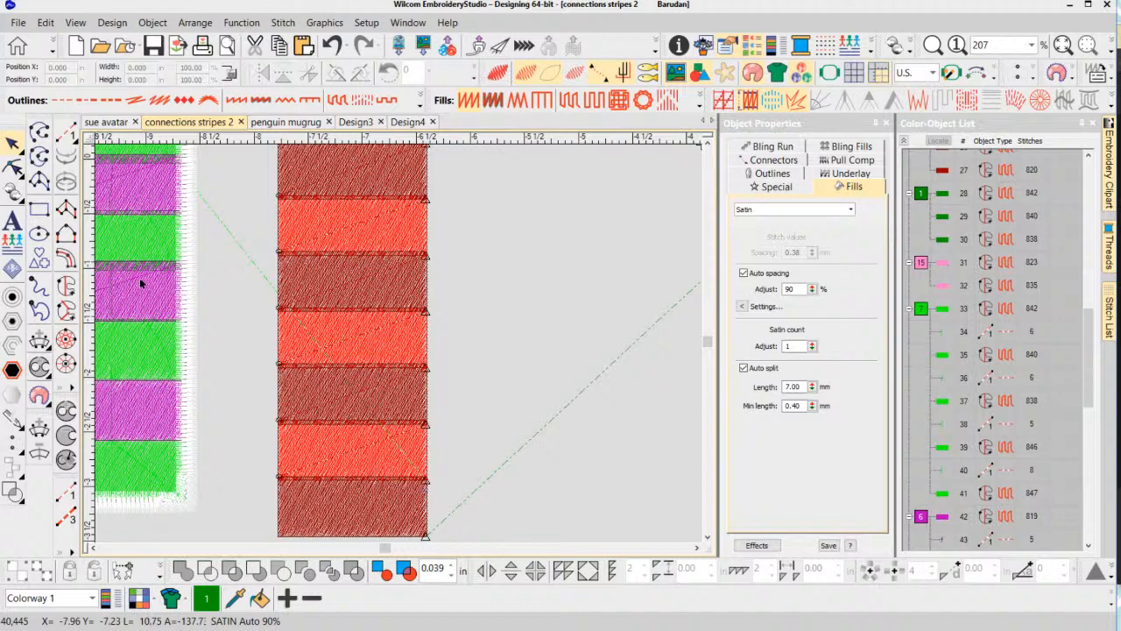
{"action": "left_click", "coordinate": [92, 547]}
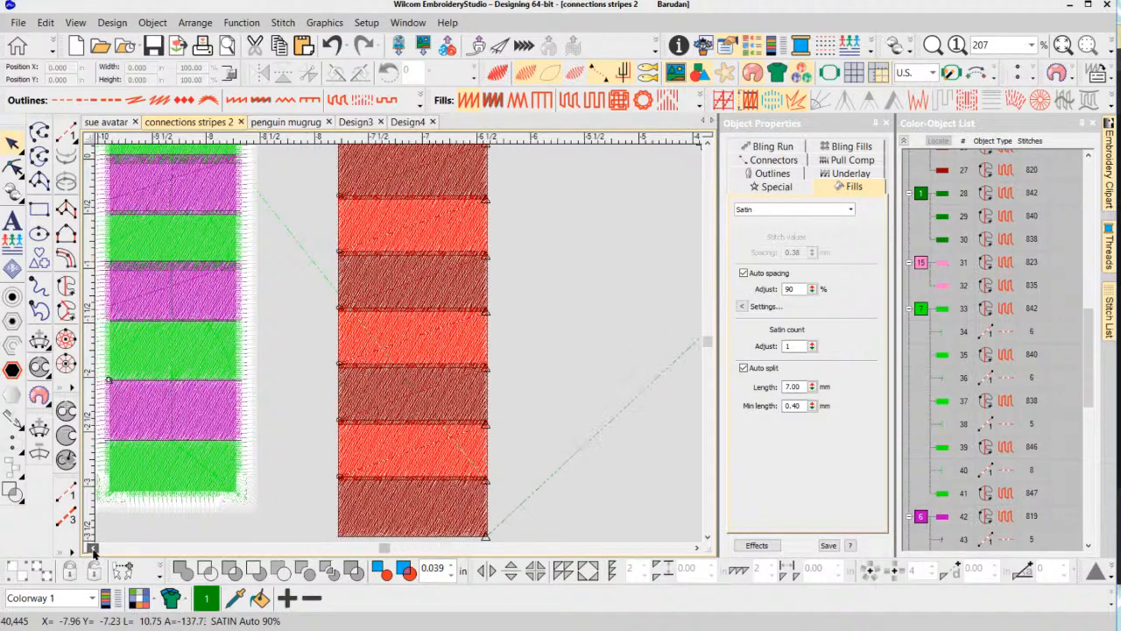
{"action": "left_click", "coordinate": [92, 547]}
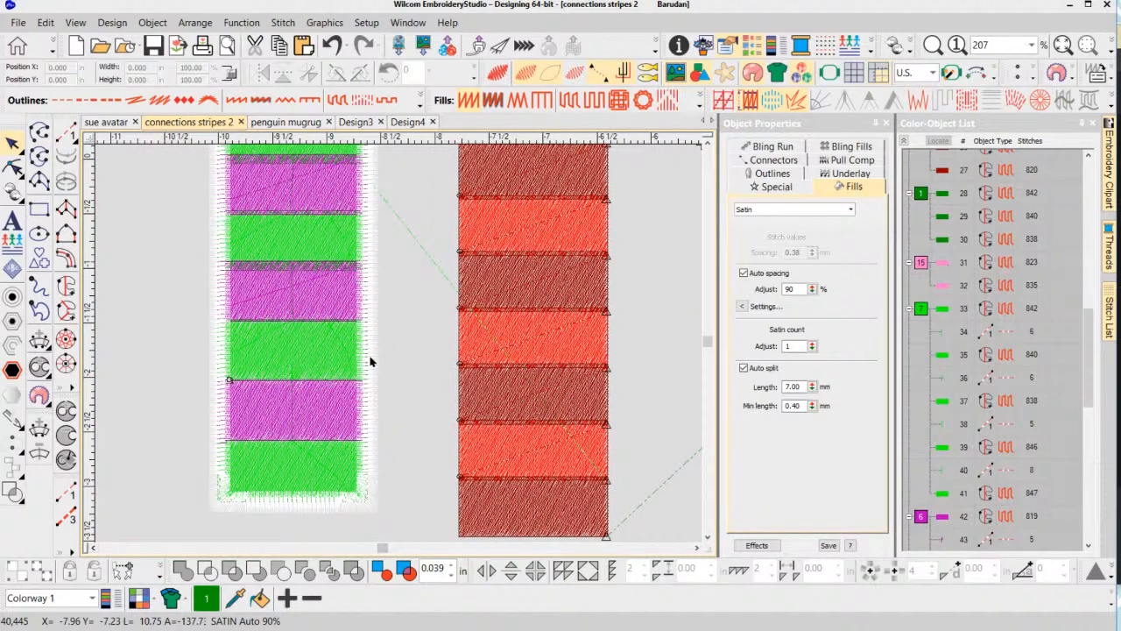